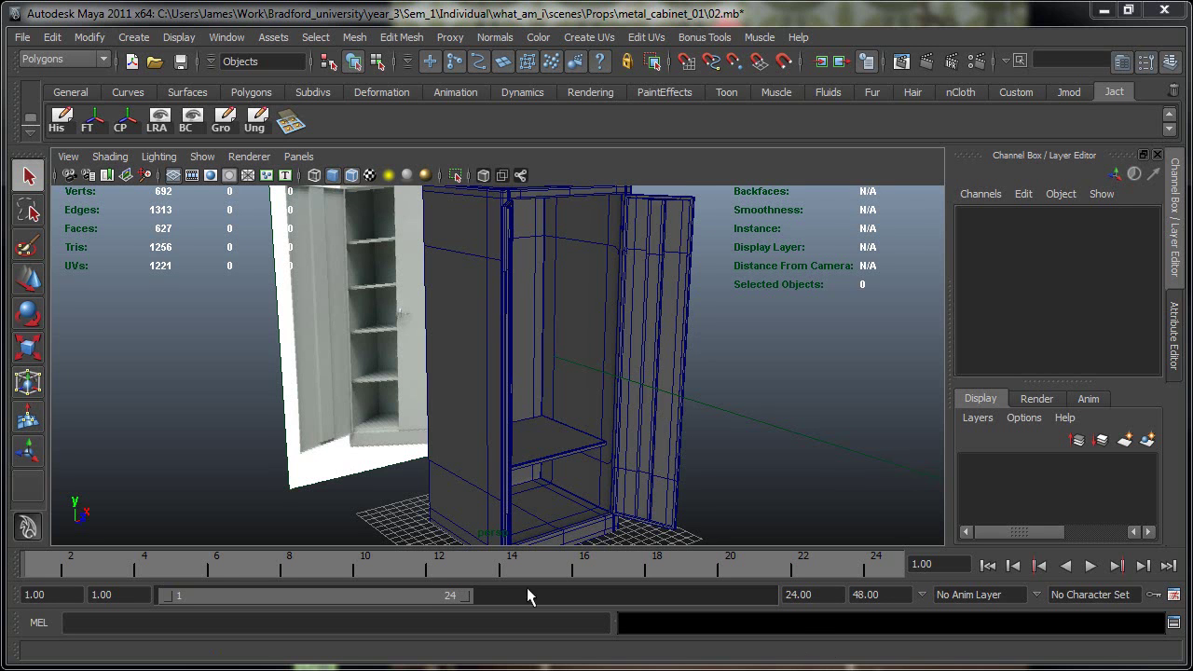
Duplicate the lower cabinet shelf twice, raising the copies to Translate Y values of about 7.2 and 13.7.
alt+right_drag(511, 498, 517, 490)
alt+drag(508, 457, 523, 476)
click(550, 443)
click(575, 456)
click(566, 417)
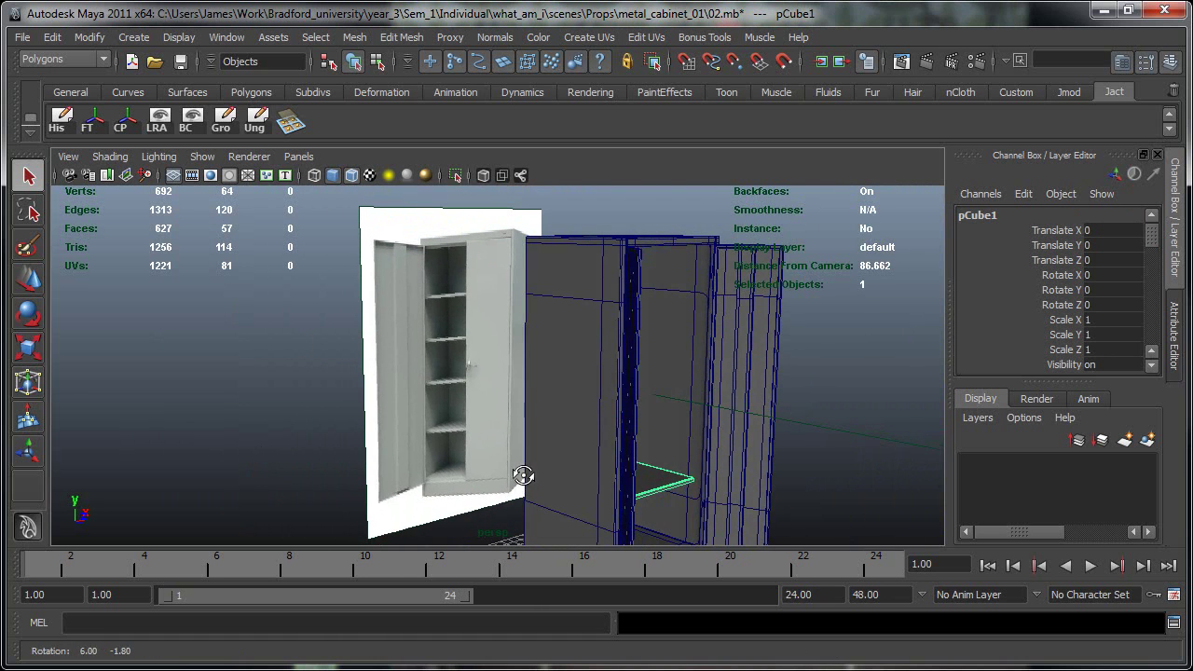
alt+drag(668, 515, 640, 466)
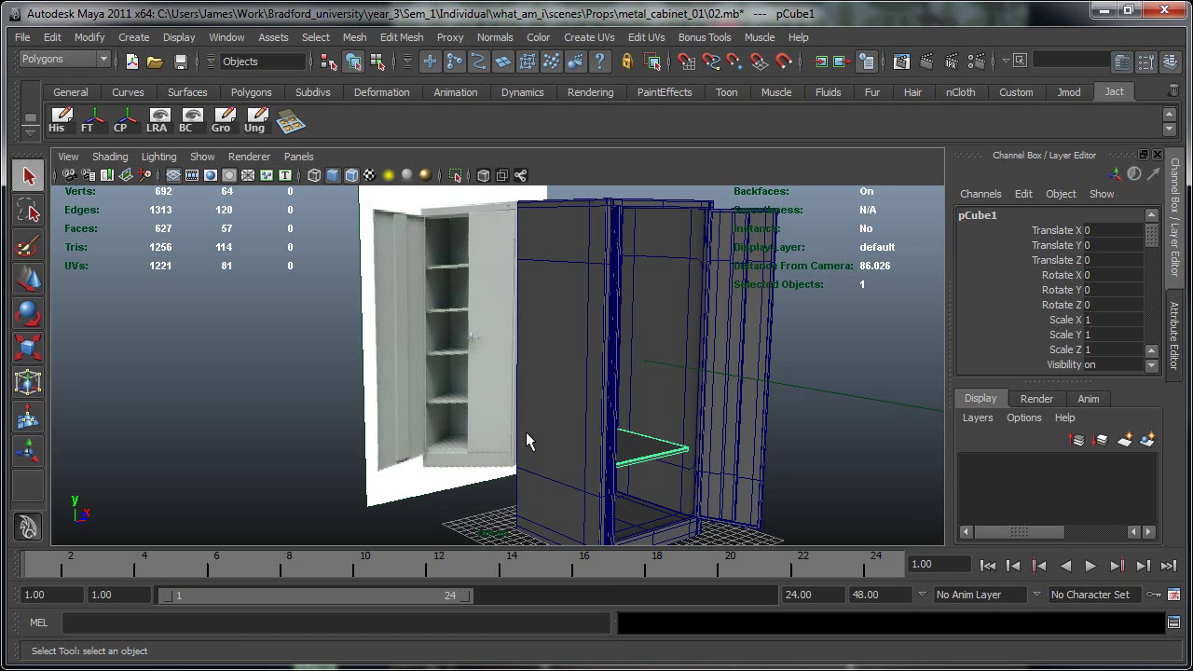
key(w)
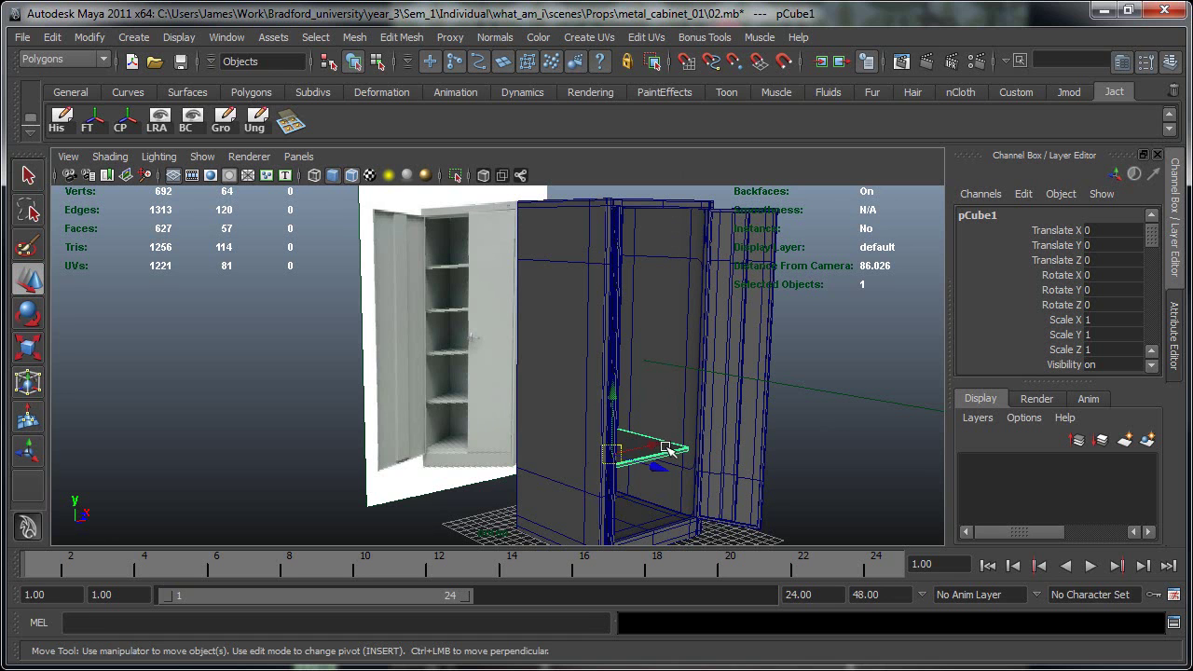
key(ctrl+d)
drag(623, 399, 631, 373)
key(ctrl+d)
mouse_move(617, 260)
mouse_down()
mouse_move(615, 288)
mouse_move(616, 260)
mouse_up()
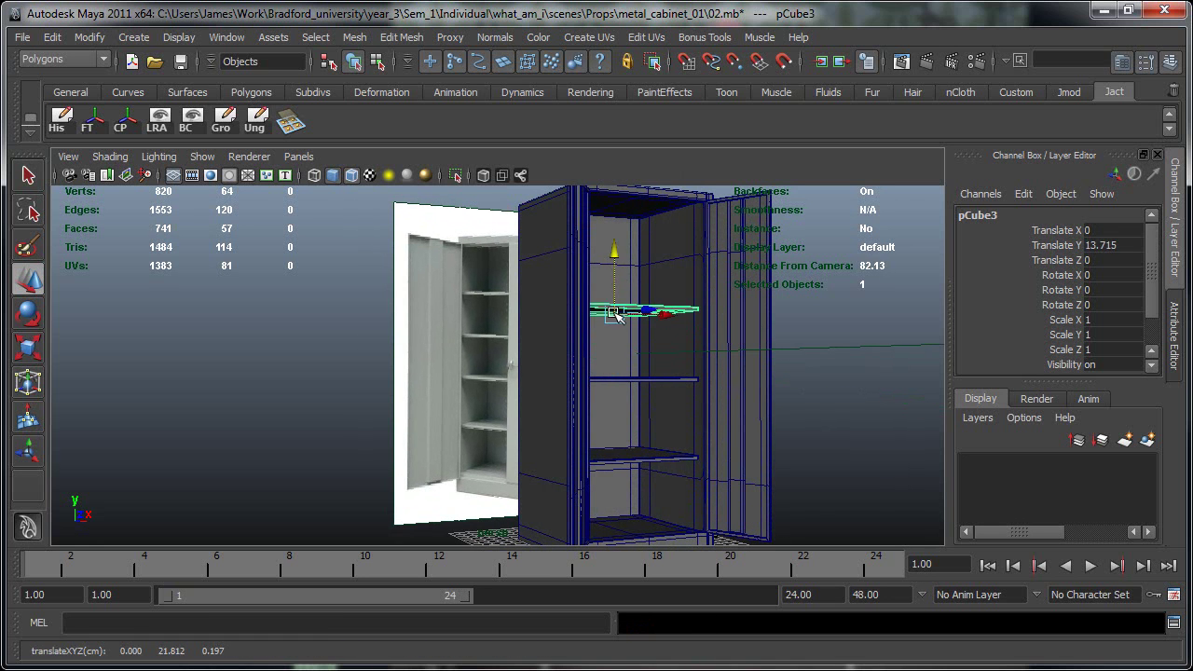
Adjust the middle shelf copy's height to a Translate Y of about 7.39.
click(627, 374)
click(625, 378)
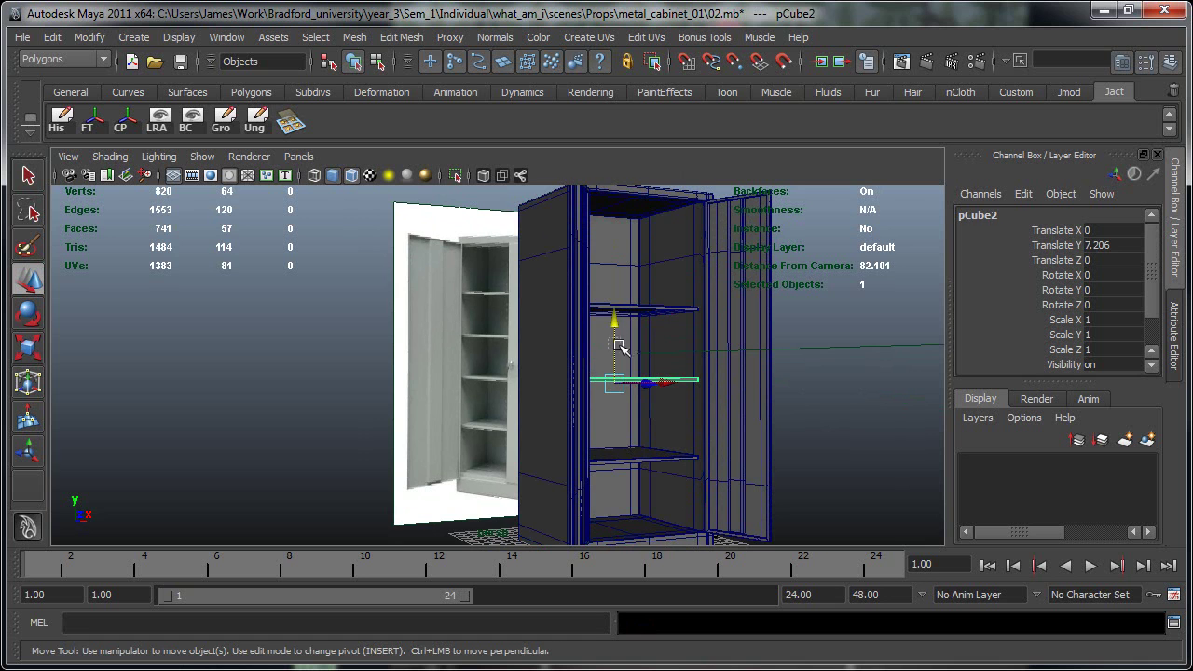
click(618, 344)
click(627, 383)
alt+drag(627, 386, 867, 379)
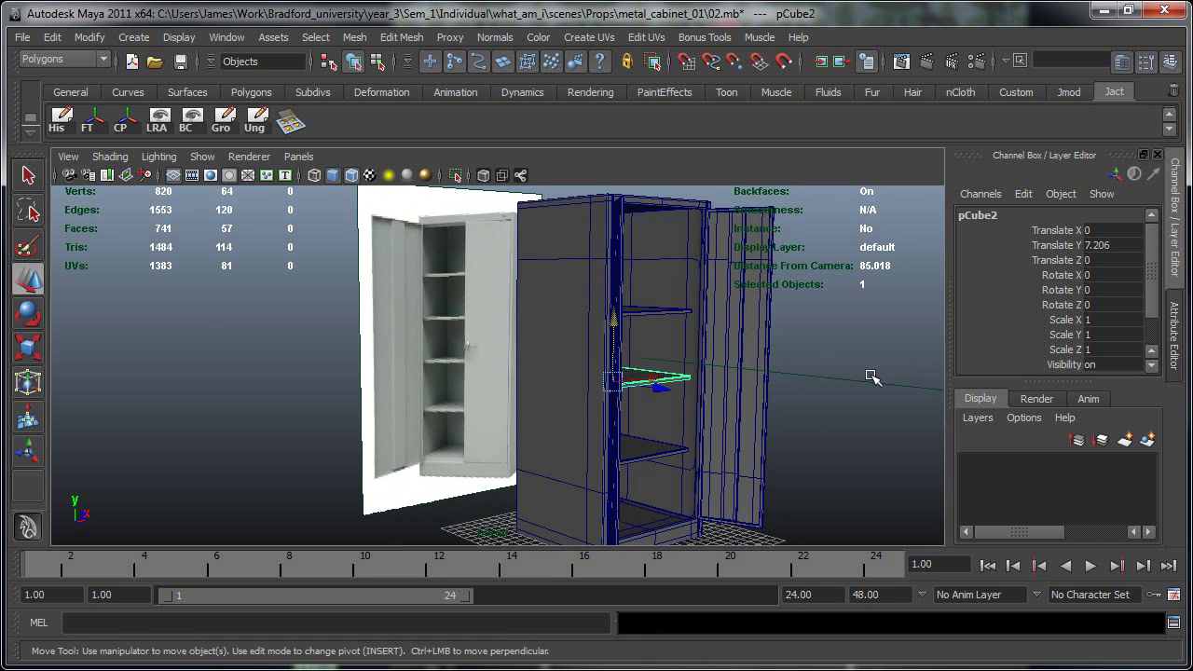
click(1061, 248)
middle_drag(899, 304, 847, 319)
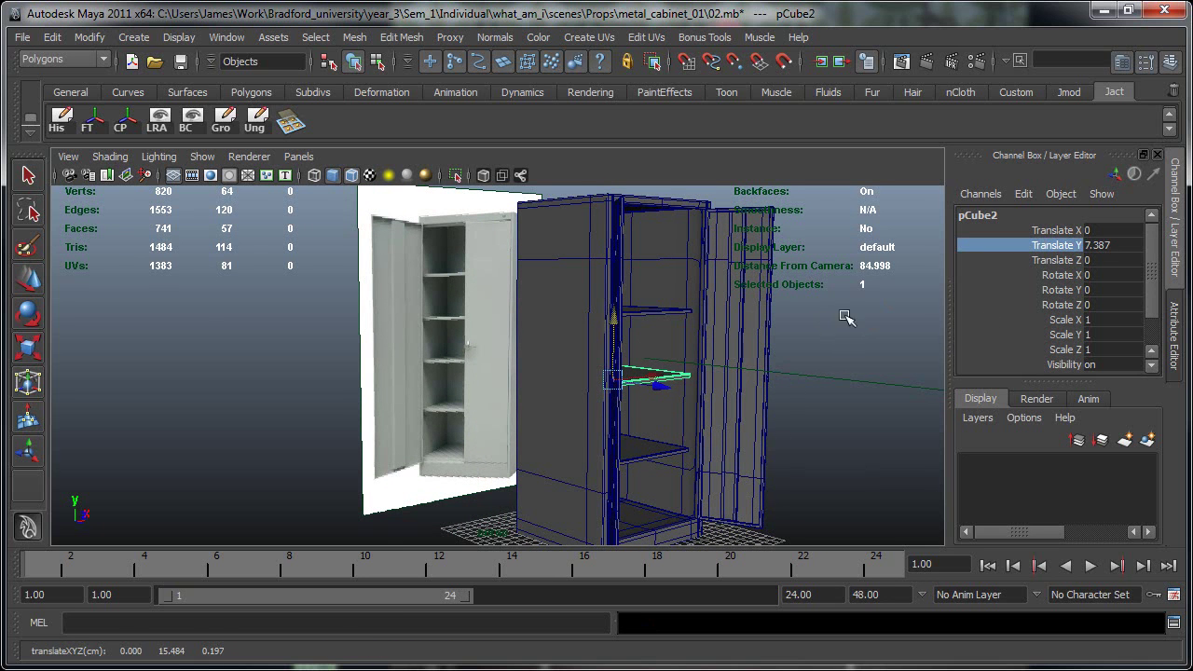
Delete the middle and upper shelf copies from the cabinet.
alt+drag(759, 384, 731, 390)
key(Delete)
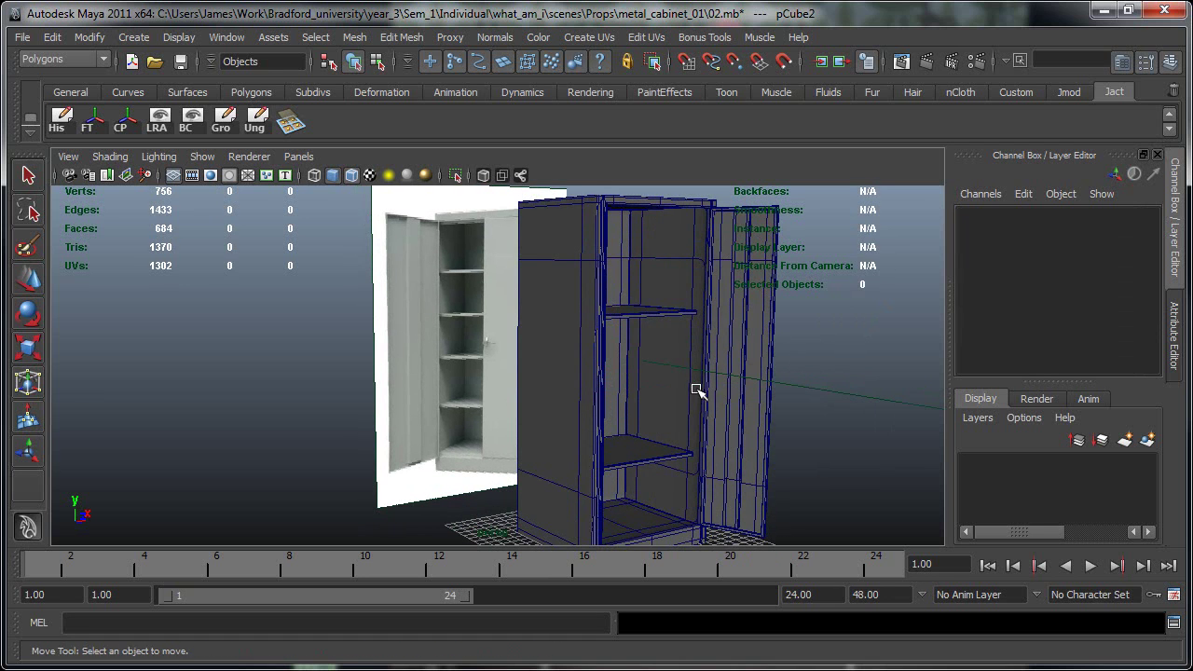
click(662, 323)
key(Delete)
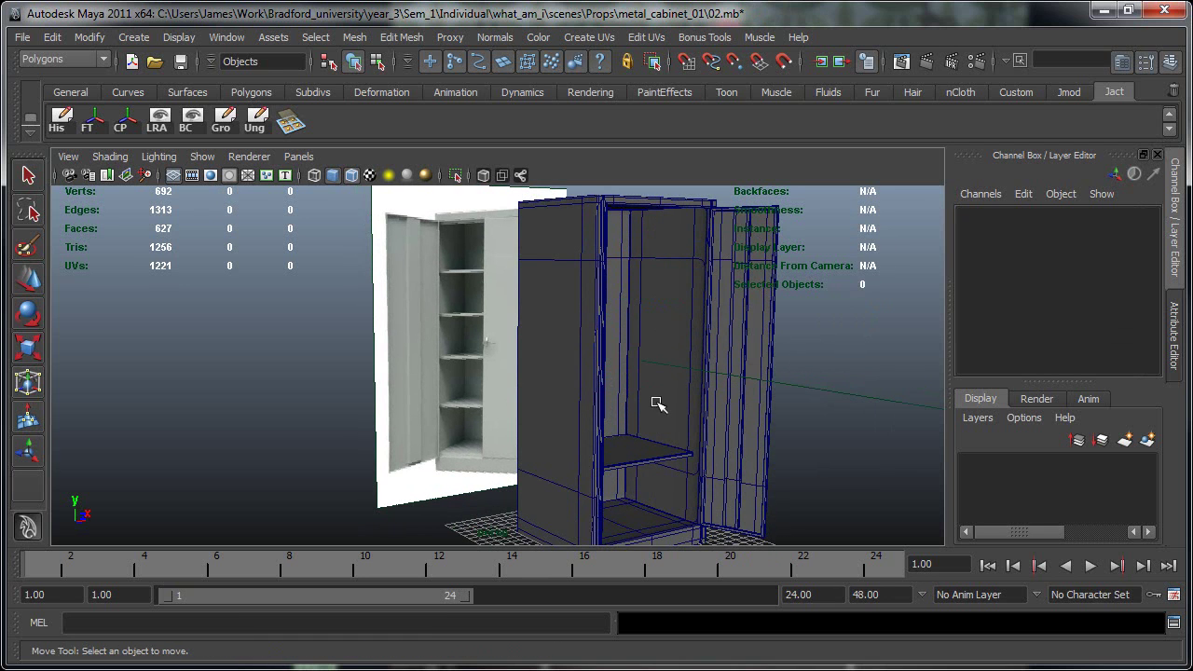
Examine the shelf spacing in the cabinet reference image against the shelf in the model.
alt+drag(495, 442, 559, 455)
alt+middle_drag(768, 433, 705, 358)
alt+right_drag(705, 358, 613, 384)
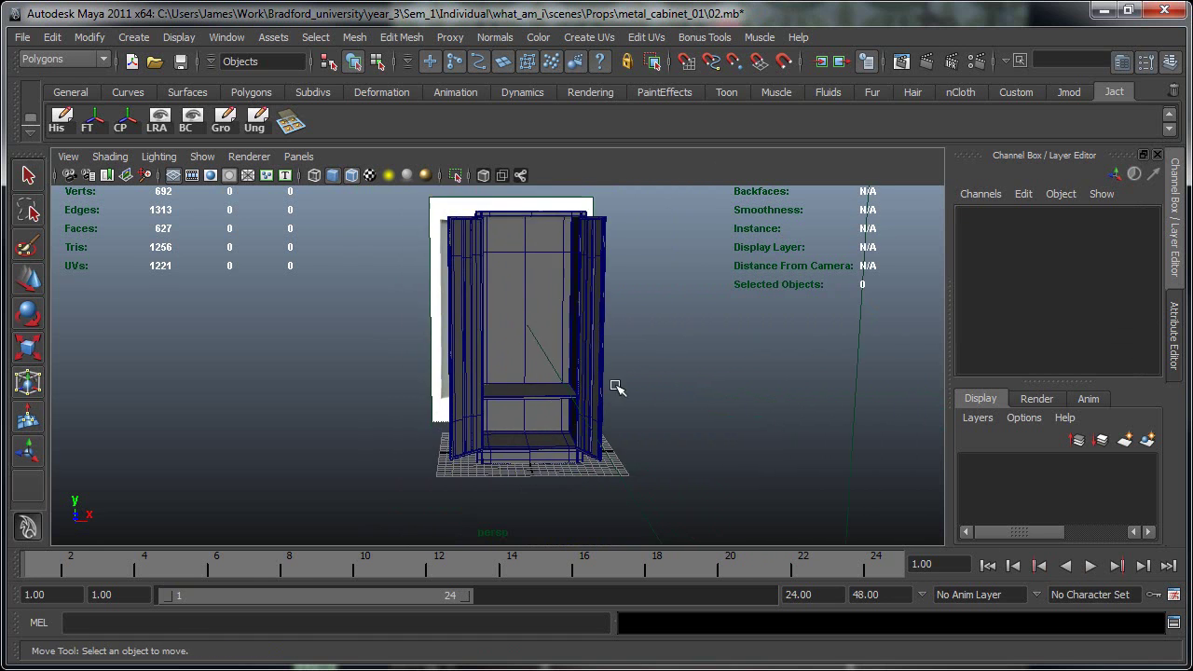
alt+drag(612, 383, 723, 403)
scroll(618, 453, up, 1)
scroll(630, 448, up, 1)
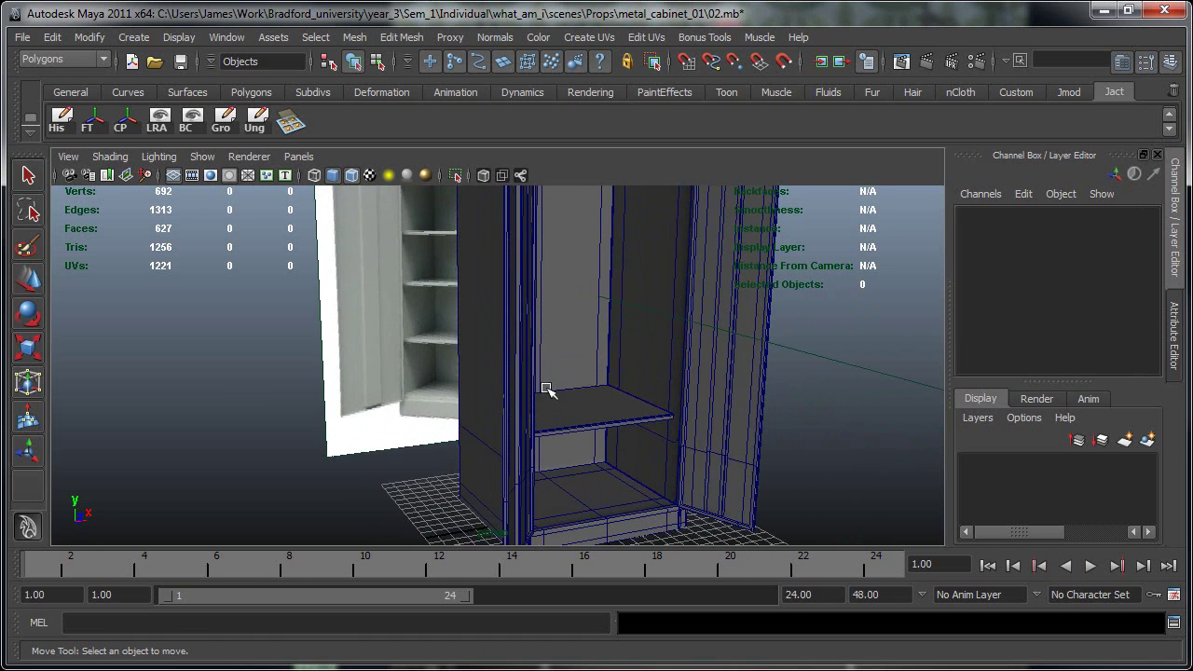
scroll(578, 431, up, 1)
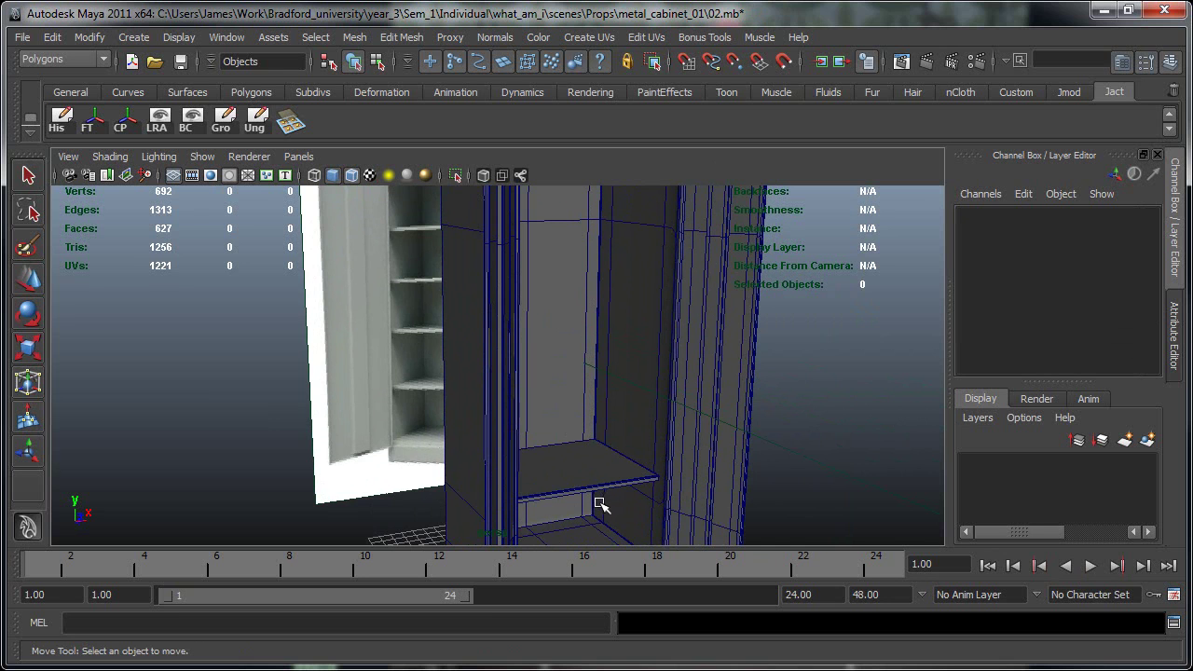
alt+middle_drag(596, 480, 620, 439)
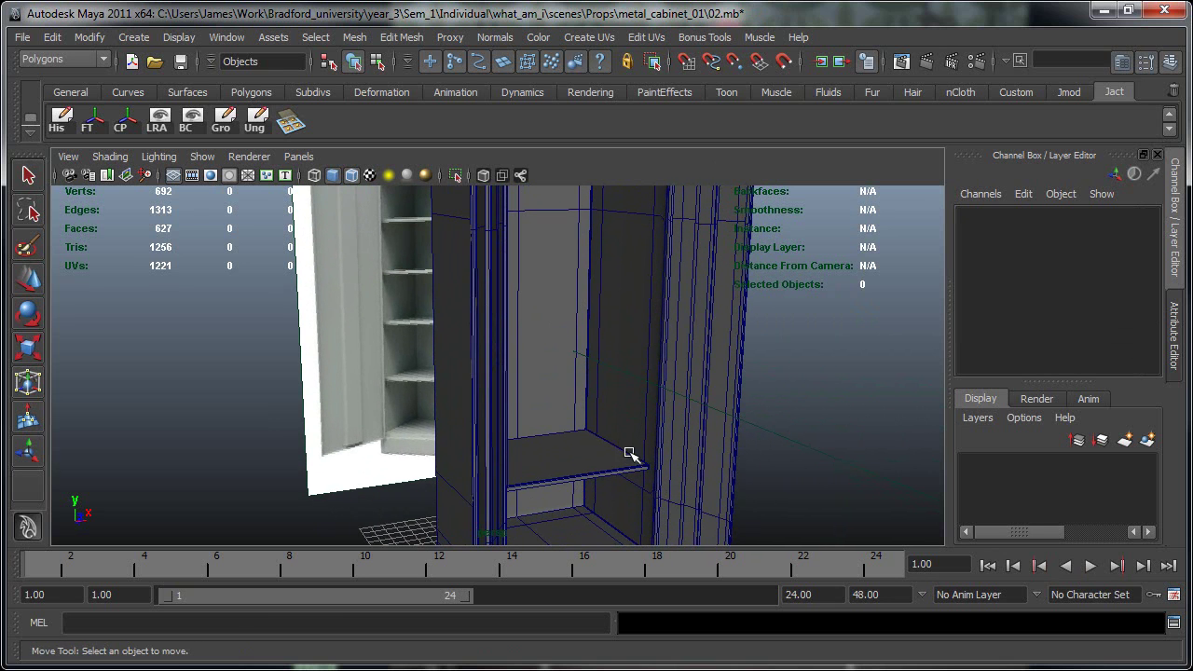
scroll(581, 453, up, 1)
click(556, 484)
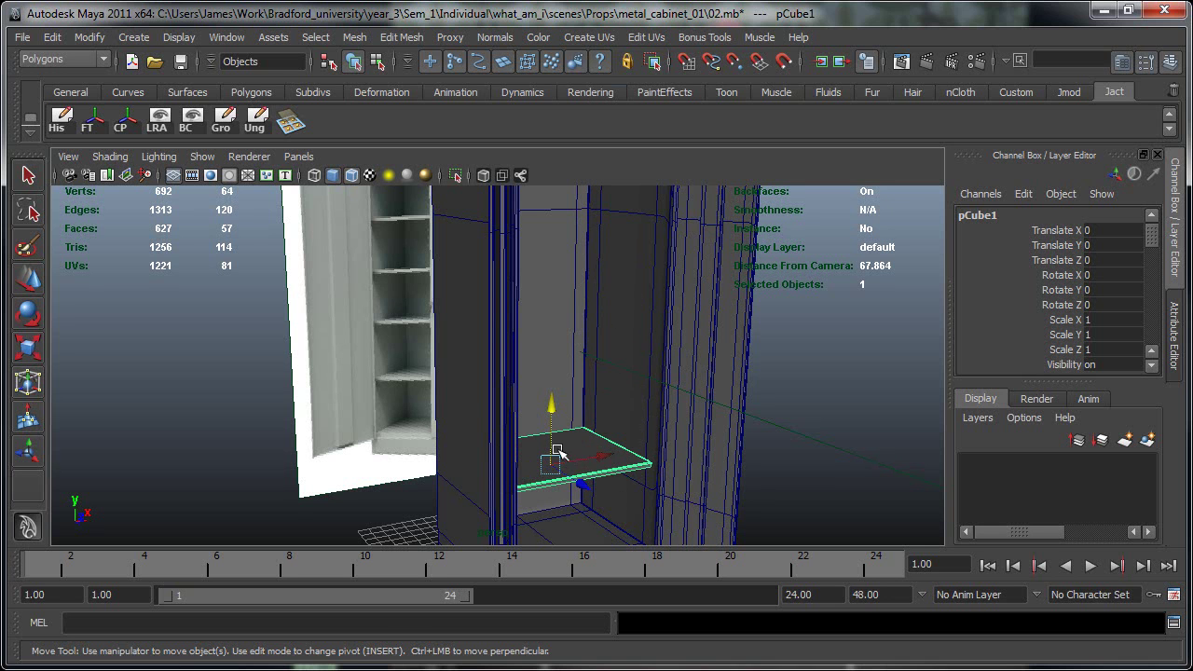
alt+drag(468, 418, 450, 400)
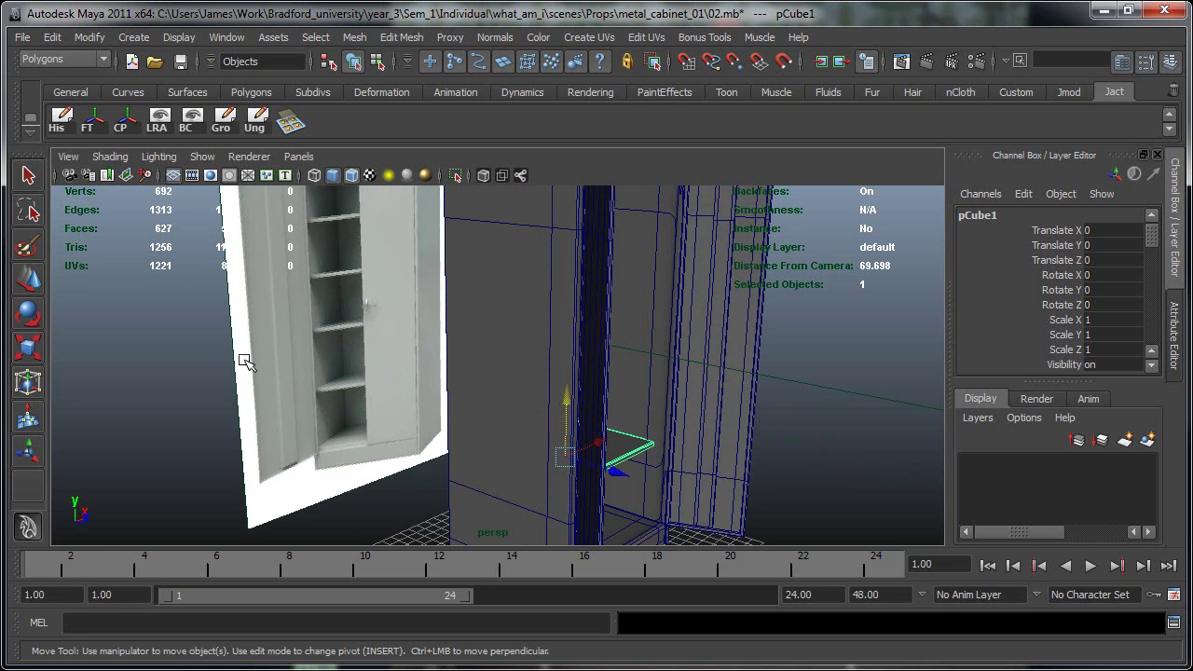
alt+drag(504, 451, 428, 399)
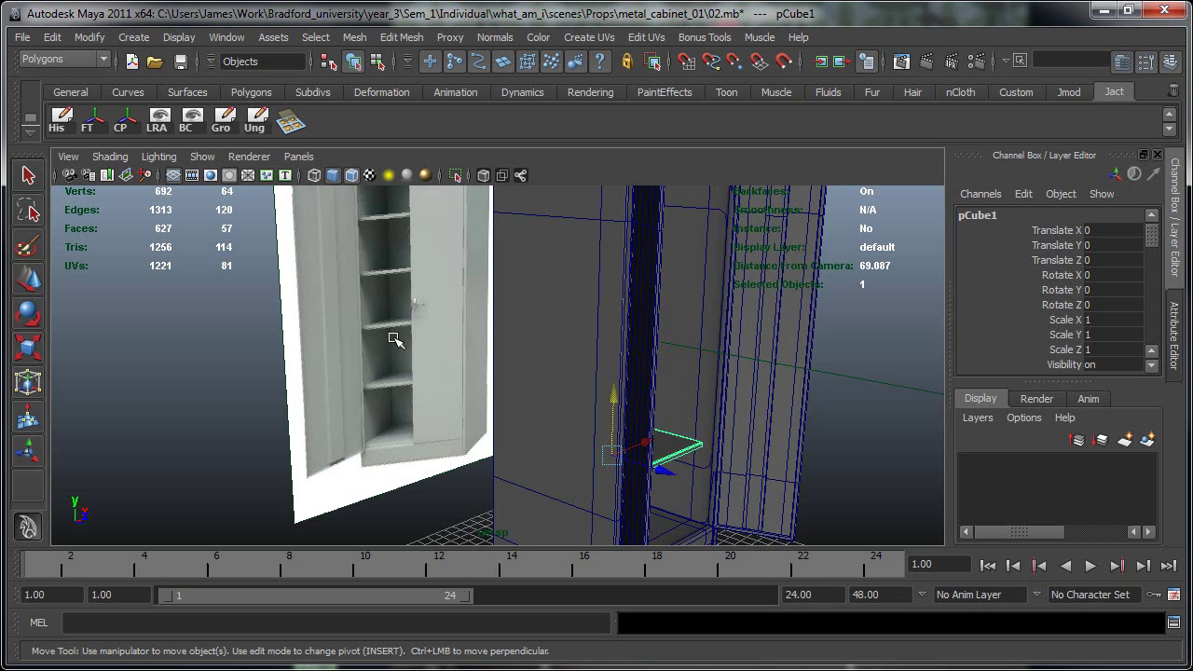
alt+drag(579, 422, 614, 407)
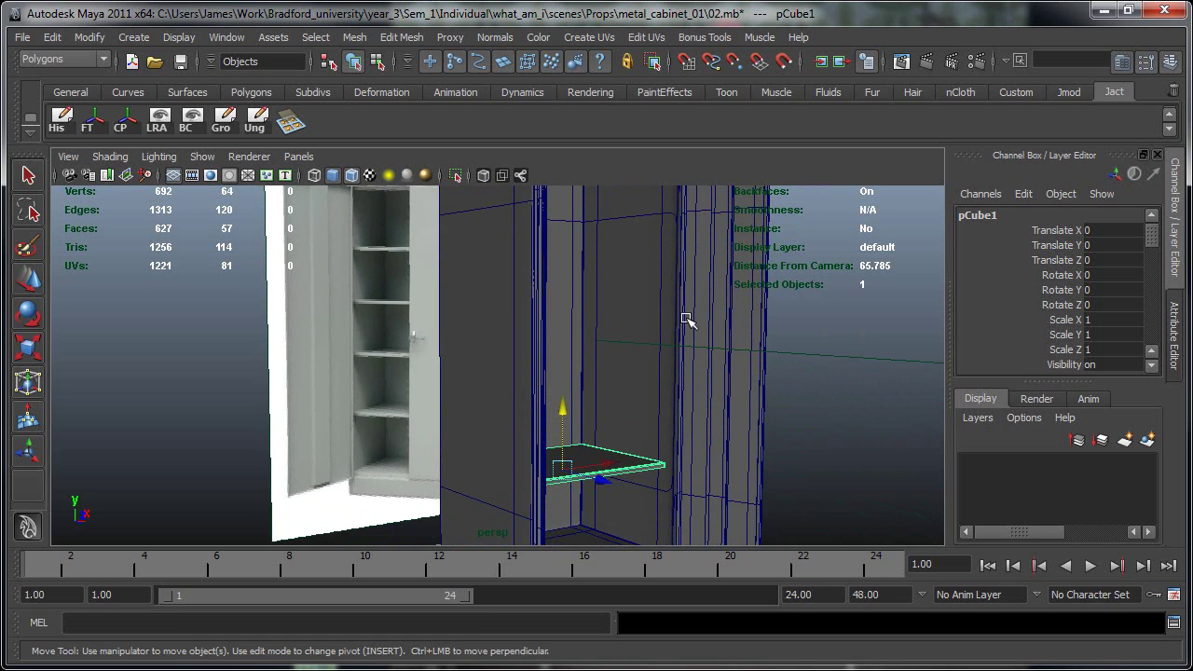
alt+drag(687, 444, 615, 411)
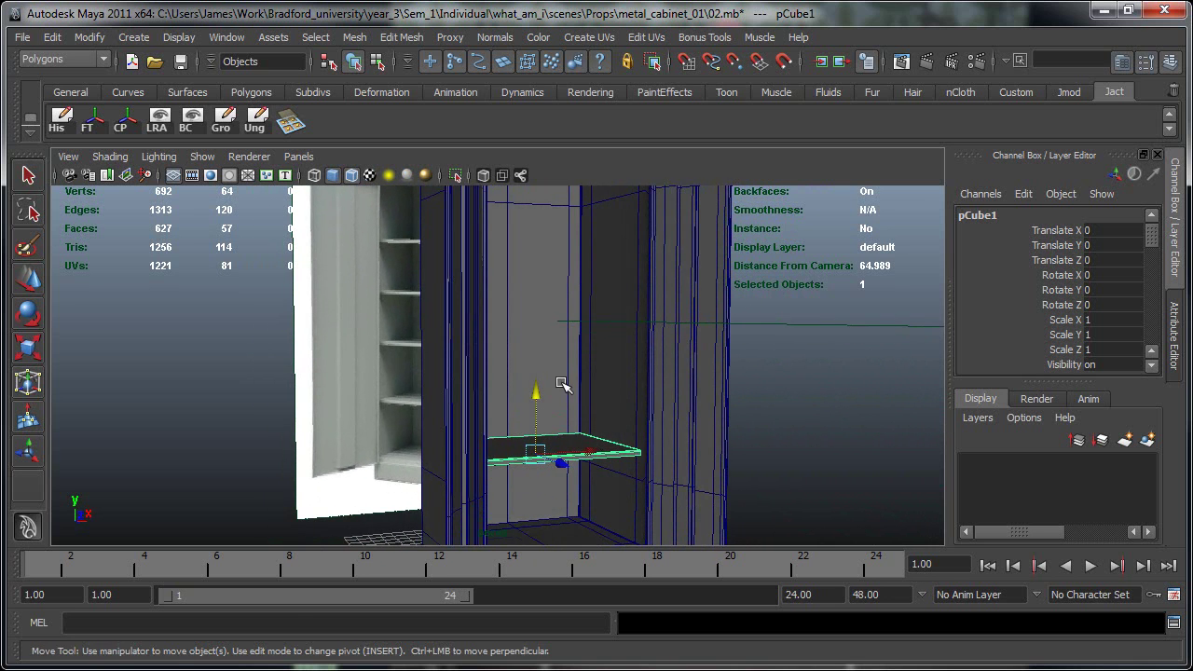
Duplicate the original lower shelf and raise the copy to a Translate Y of about 6.33.
alt+drag(562, 384, 540, 399)
key(ctrl+z)
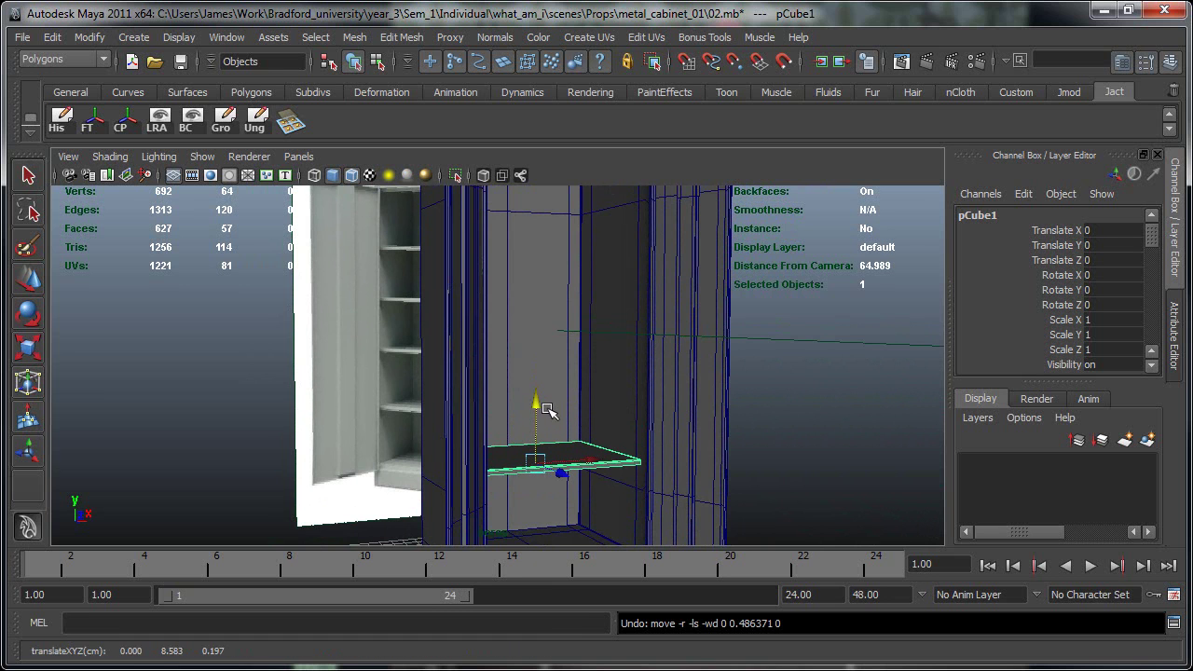
key(ctrl+d)
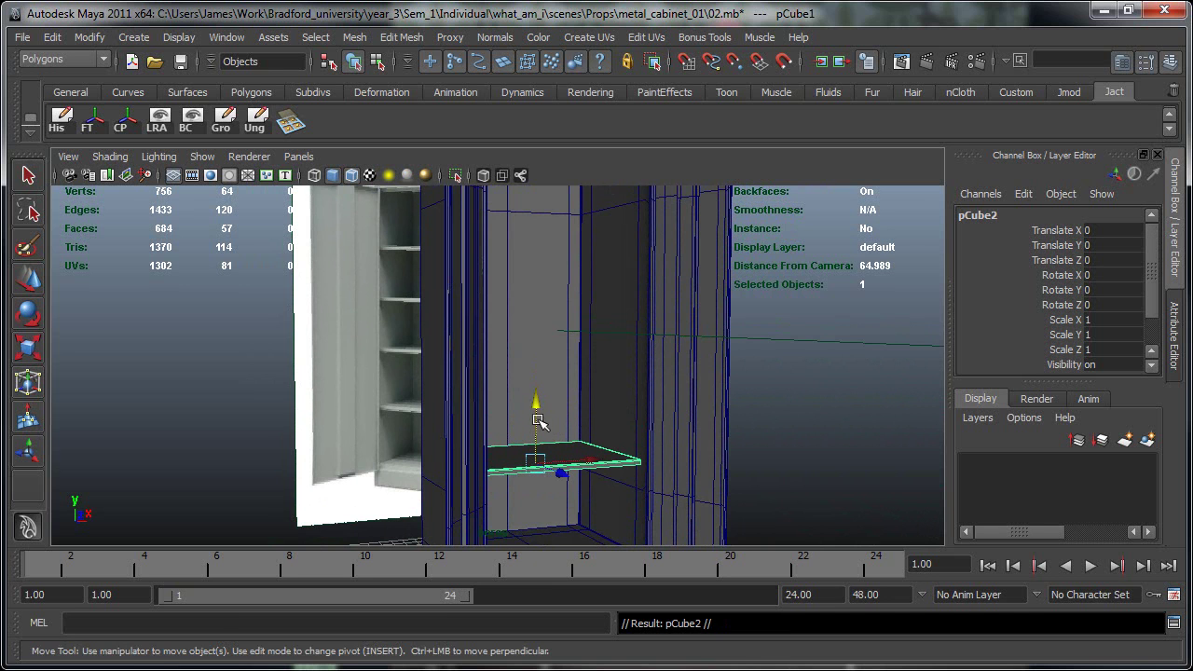
drag(537, 403, 557, 331)
alt+drag(638, 350, 590, 442)
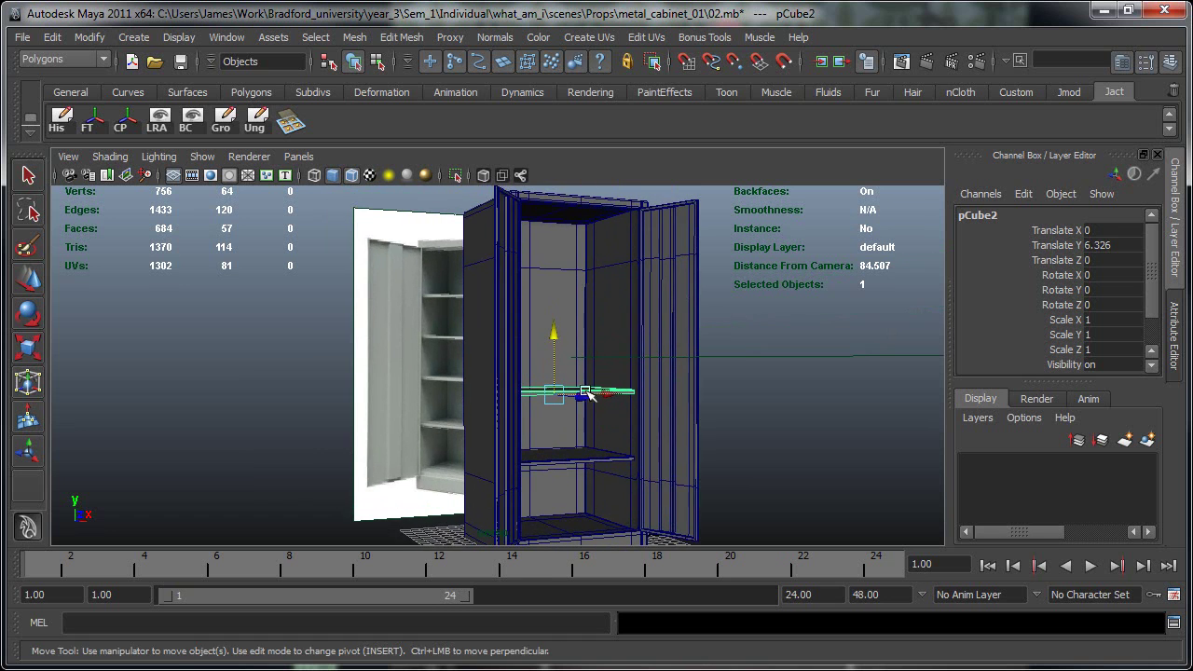
alt+drag(511, 430, 533, 439)
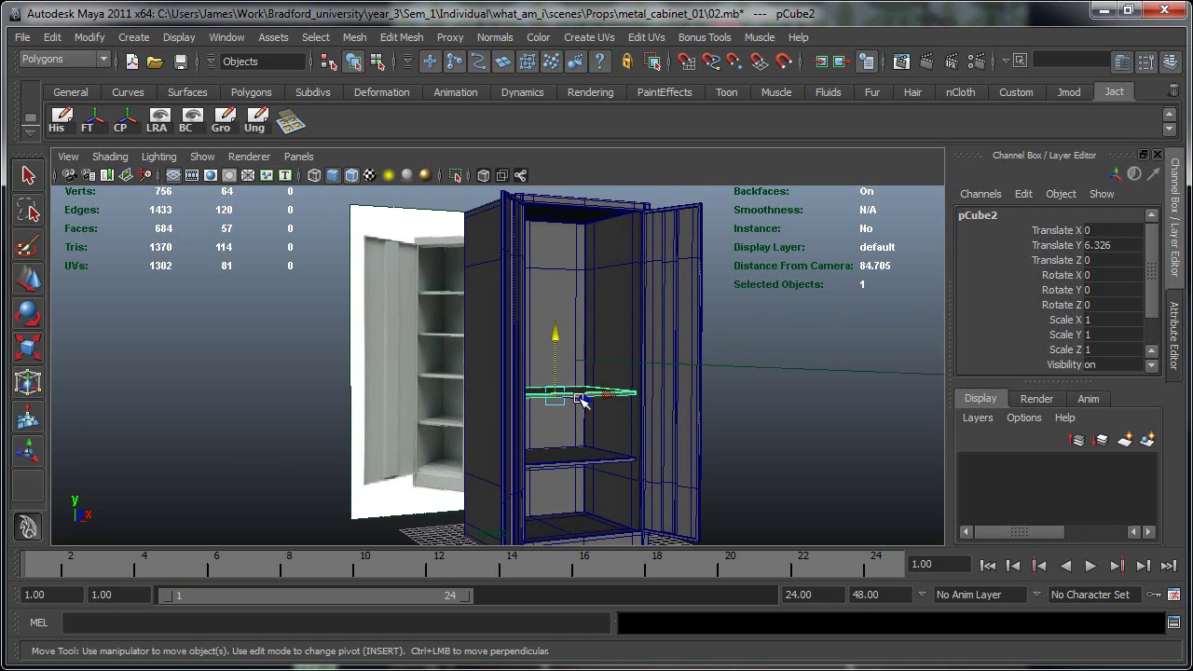
alt+drag(582, 401, 560, 365)
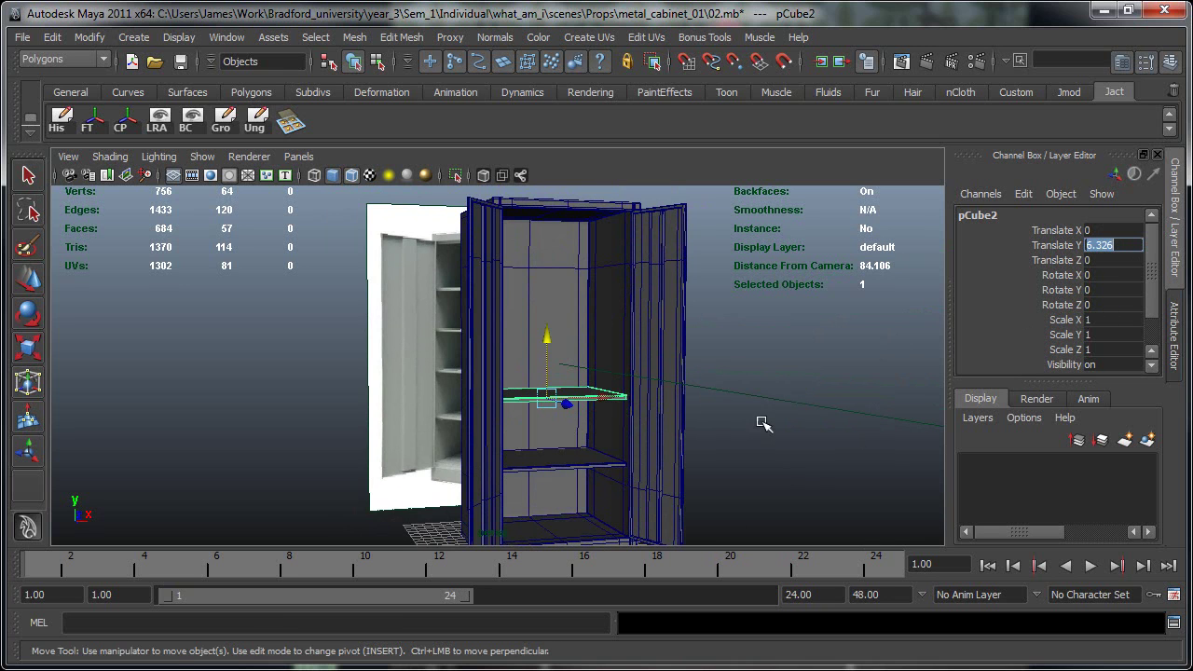
Delete the single raised shelf copy.
click(706, 424)
click(607, 400)
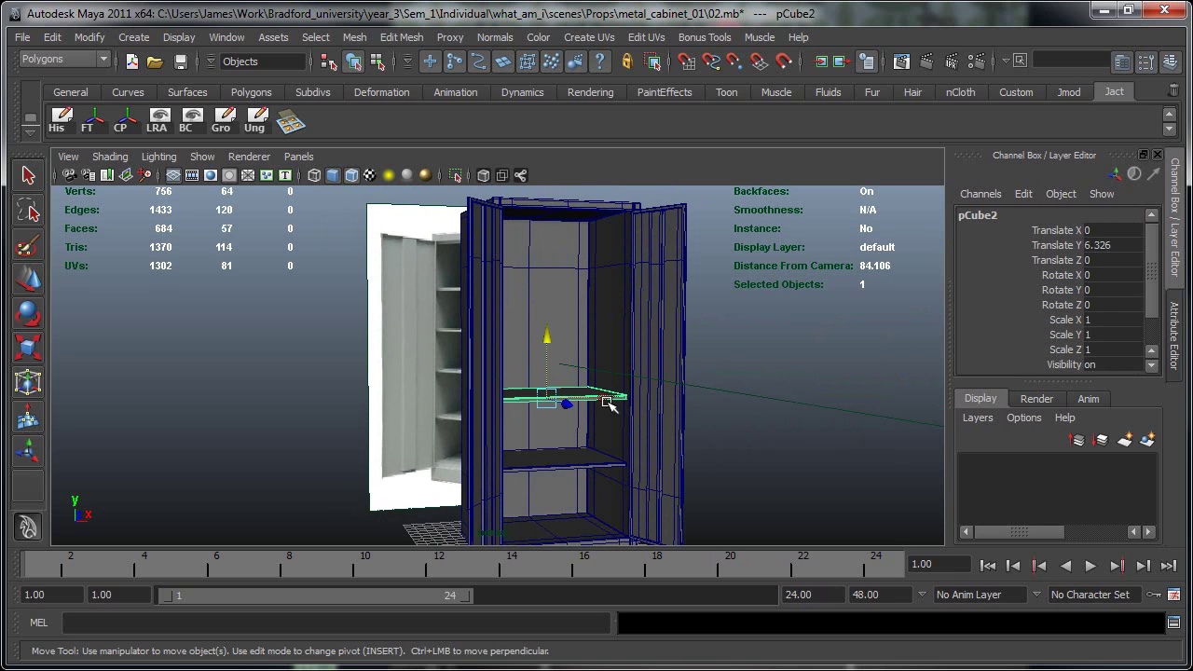
key(Delete)
Select the original shelf, open the Duplicate Special options and reset them to their defaults.
click(575, 454)
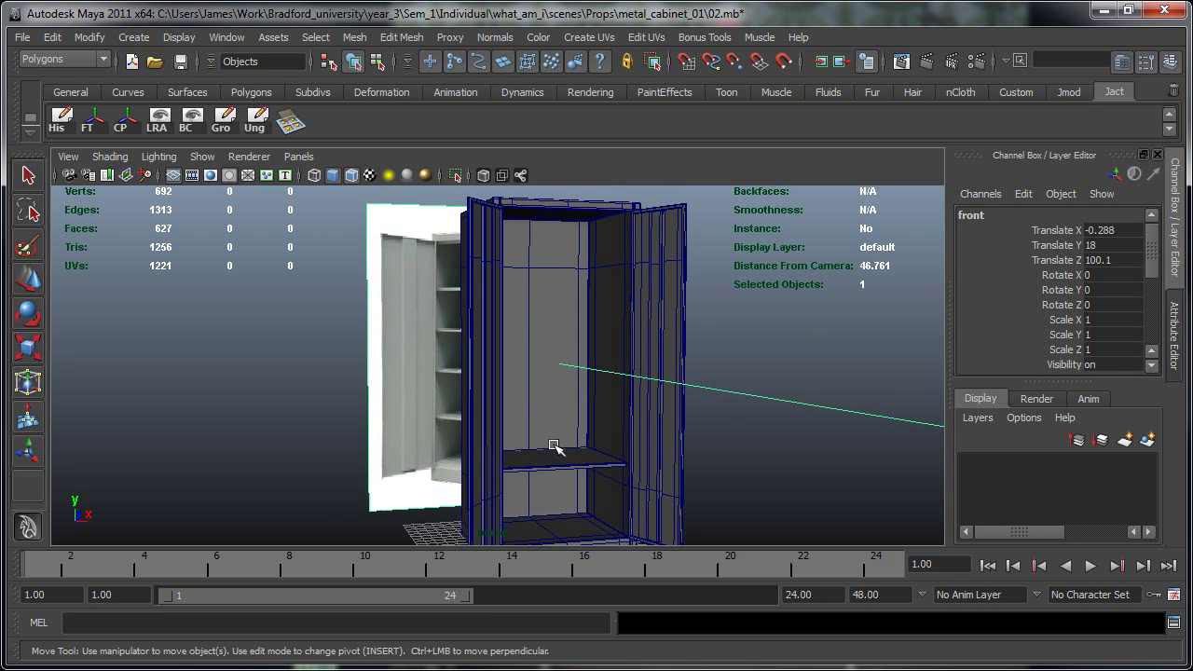
click(543, 466)
alt+drag(544, 466, 634, 494)
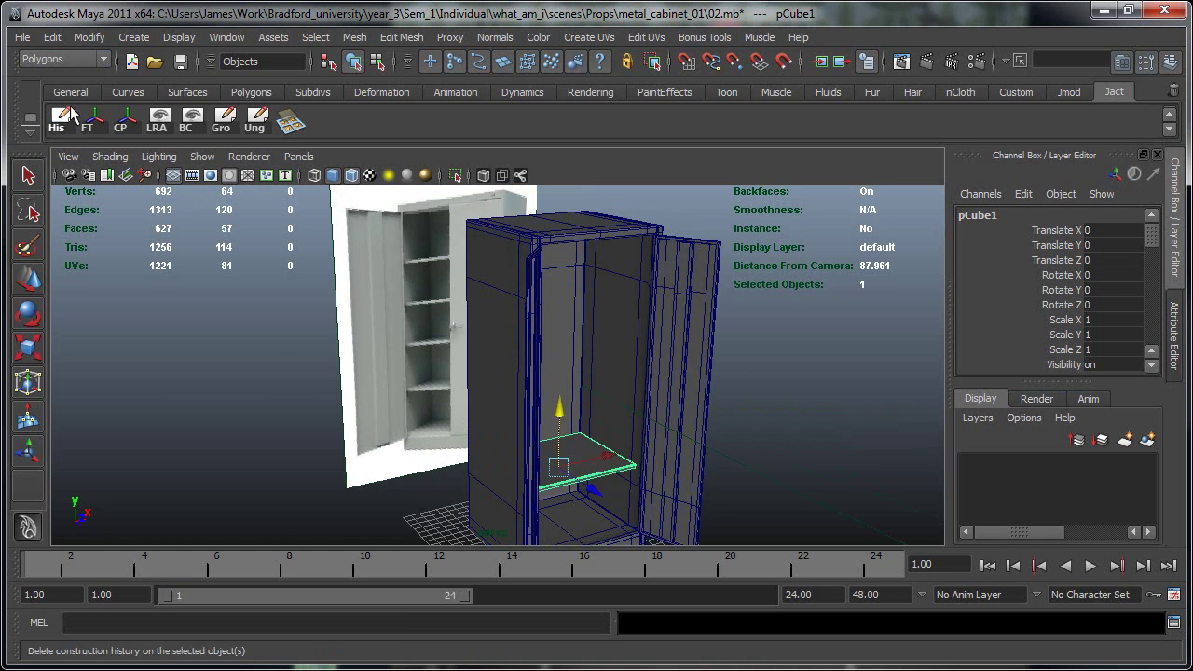
click(52, 37)
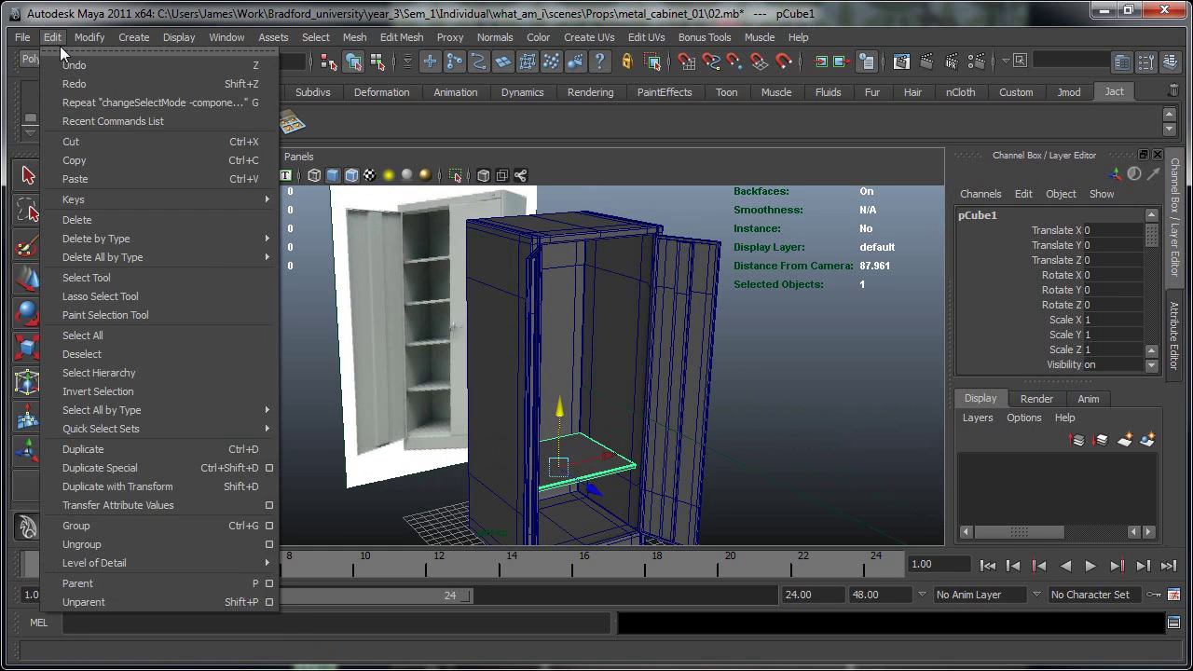
click(270, 469)
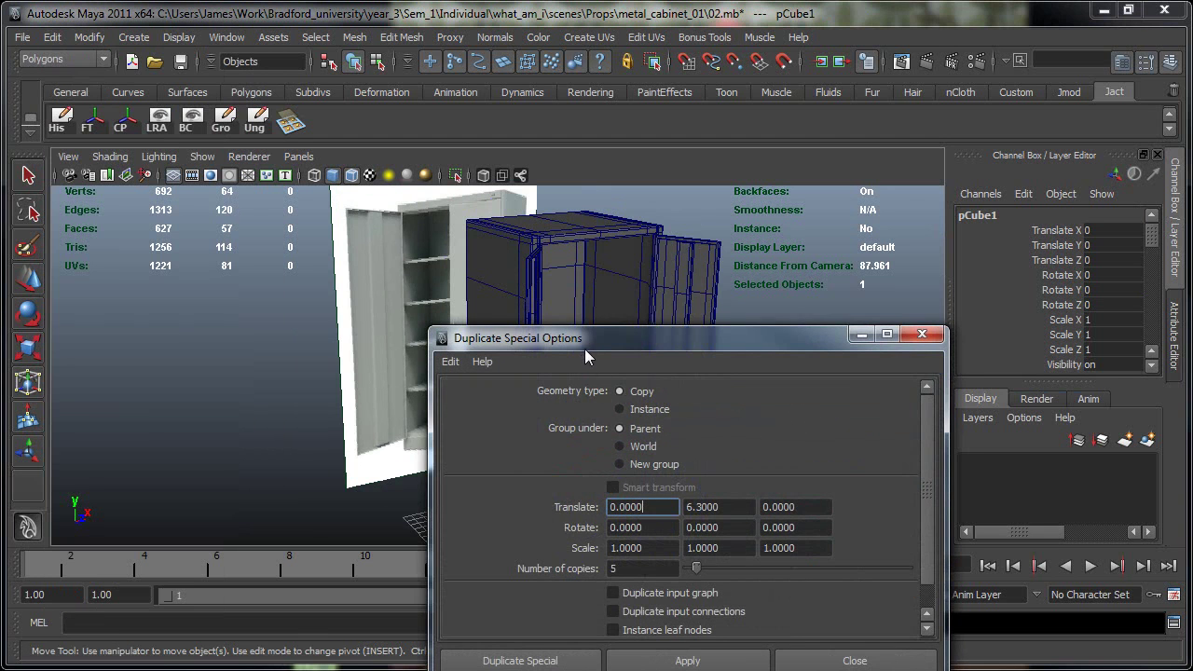
drag(584, 349, 415, 294)
click(281, 308)
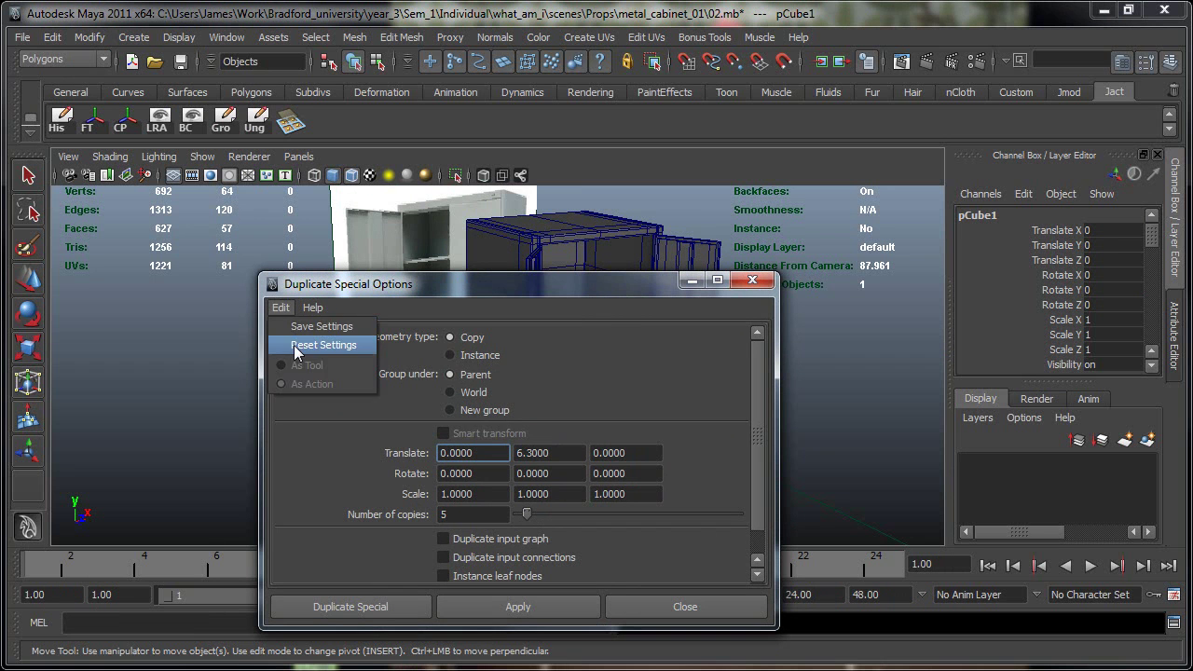
click(296, 345)
drag(505, 284, 364, 201)
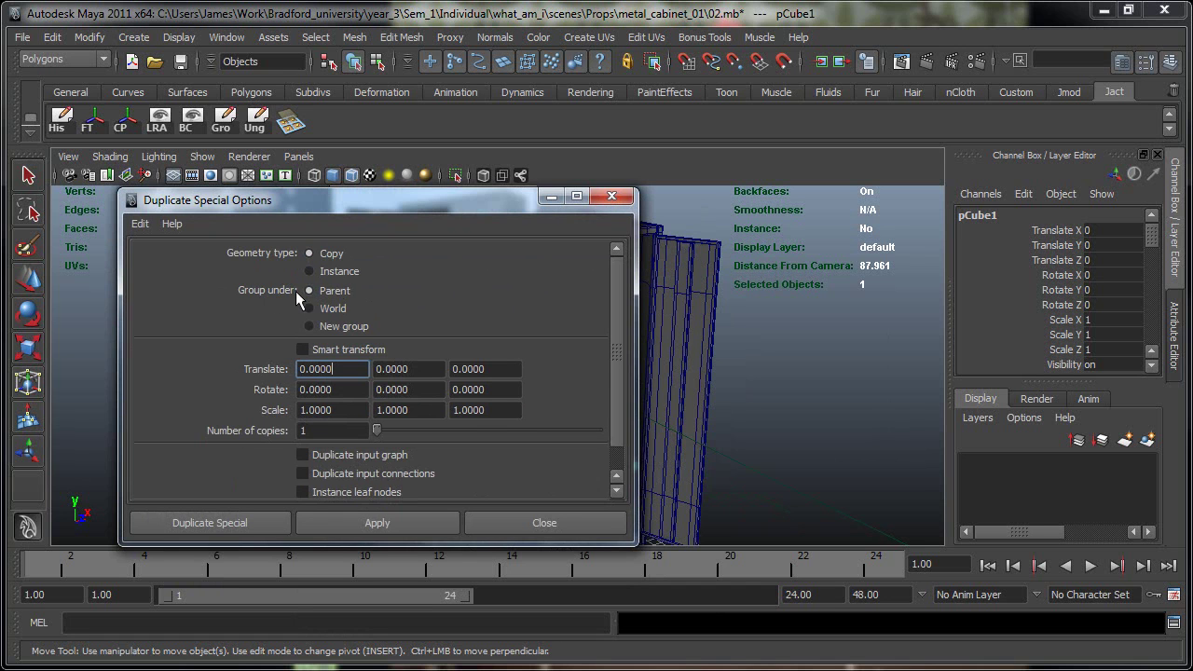
Set the Duplicate Special grouping to World.
click(324, 310)
alt+middle_drag(666, 317, 761, 308)
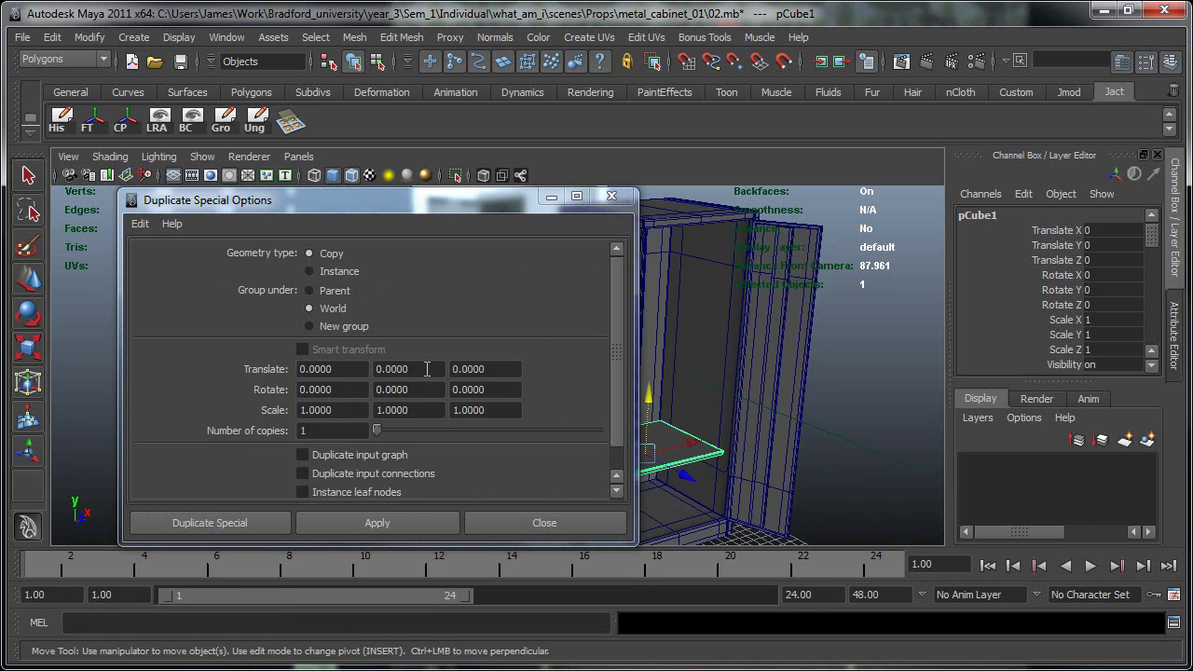
drag(359, 200, 302, 174)
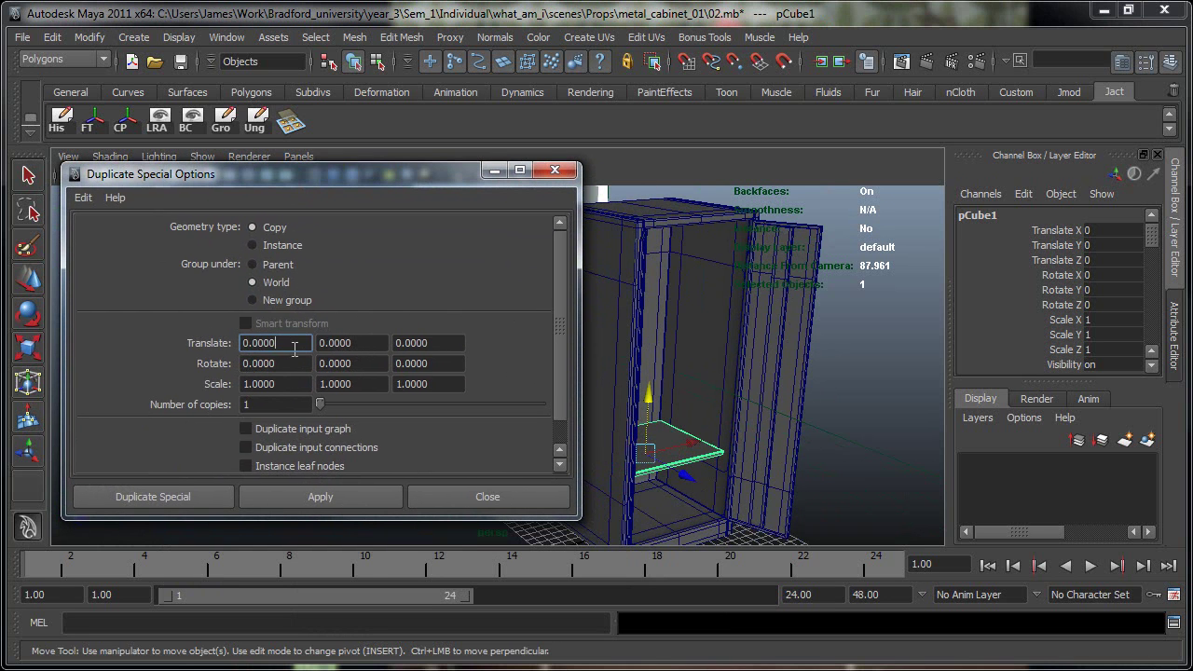
Set the Duplicate Special translate offset to 6.3 in Y, keeping X and Z at 0.
drag(295, 349, 235, 343)
click(358, 350)
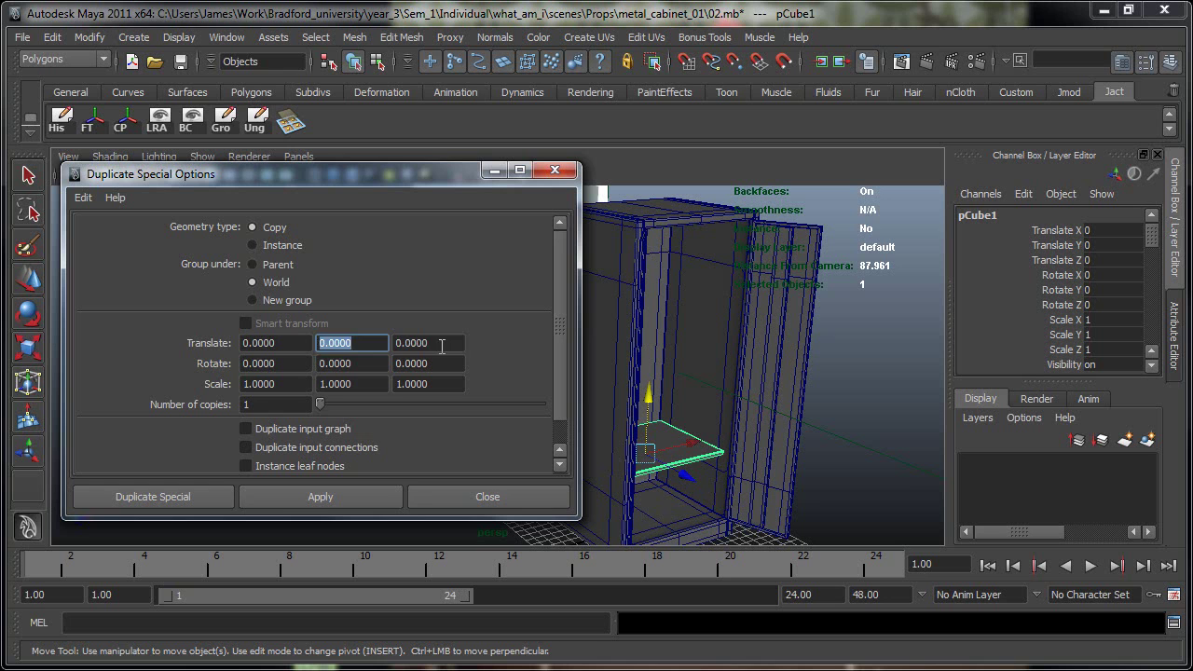
click(442, 346)
drag(296, 346, 229, 347)
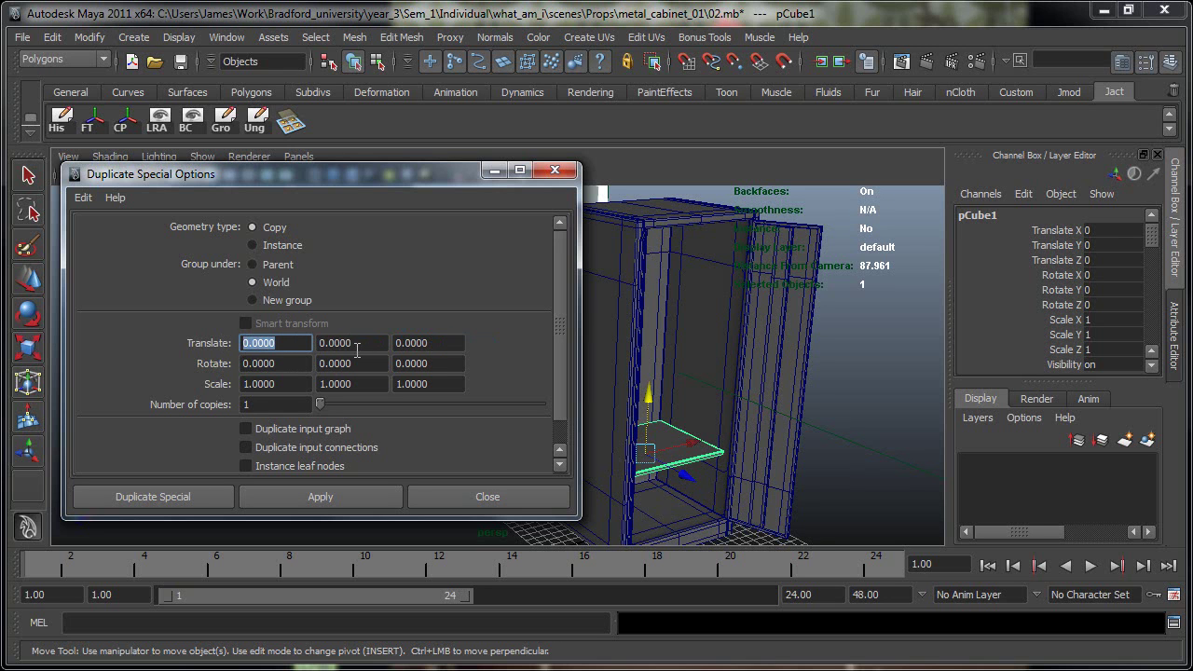
click(363, 347)
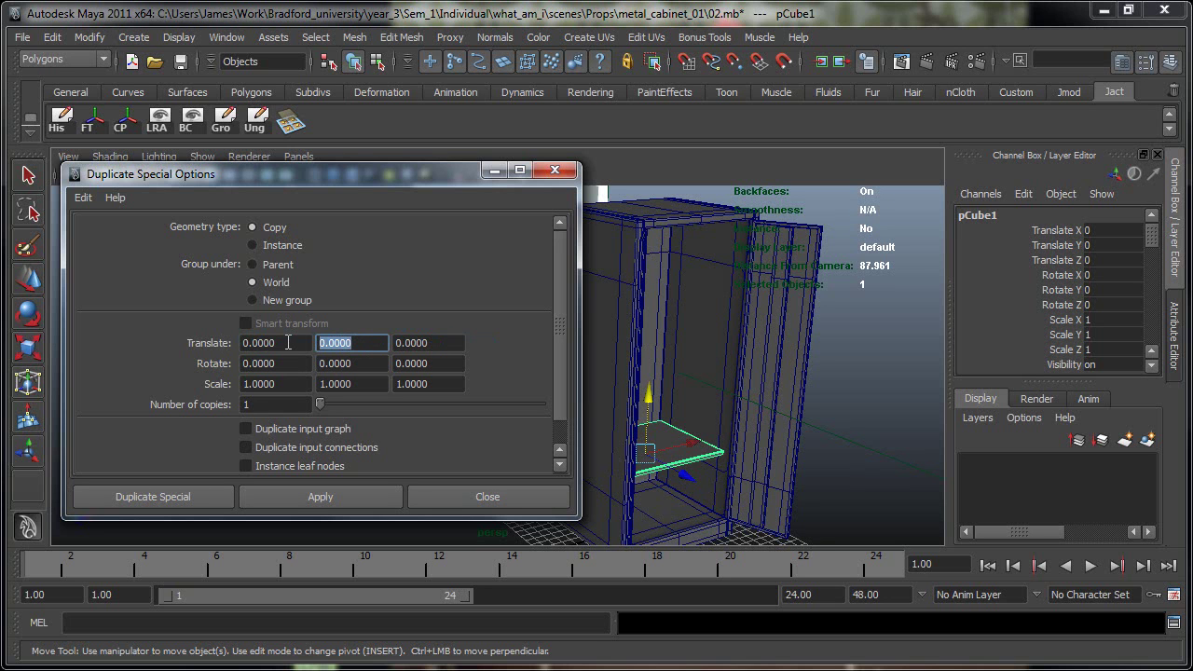
text(6.3)
key(Tab)
click(283, 342)
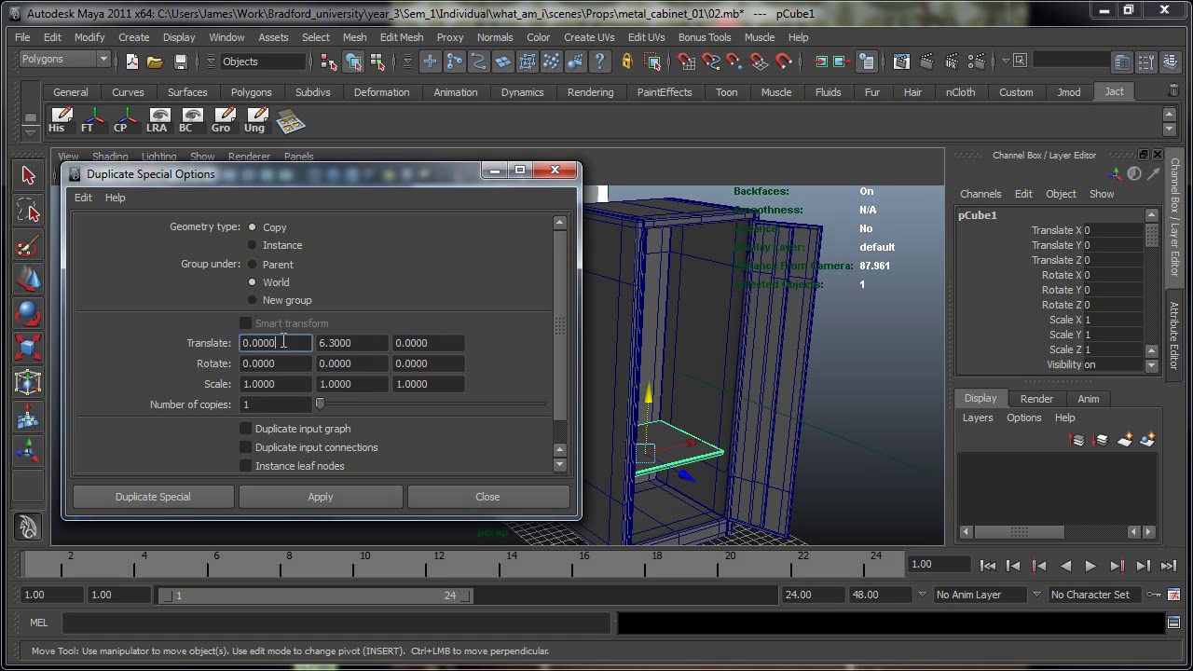
click(286, 384)
click(284, 364)
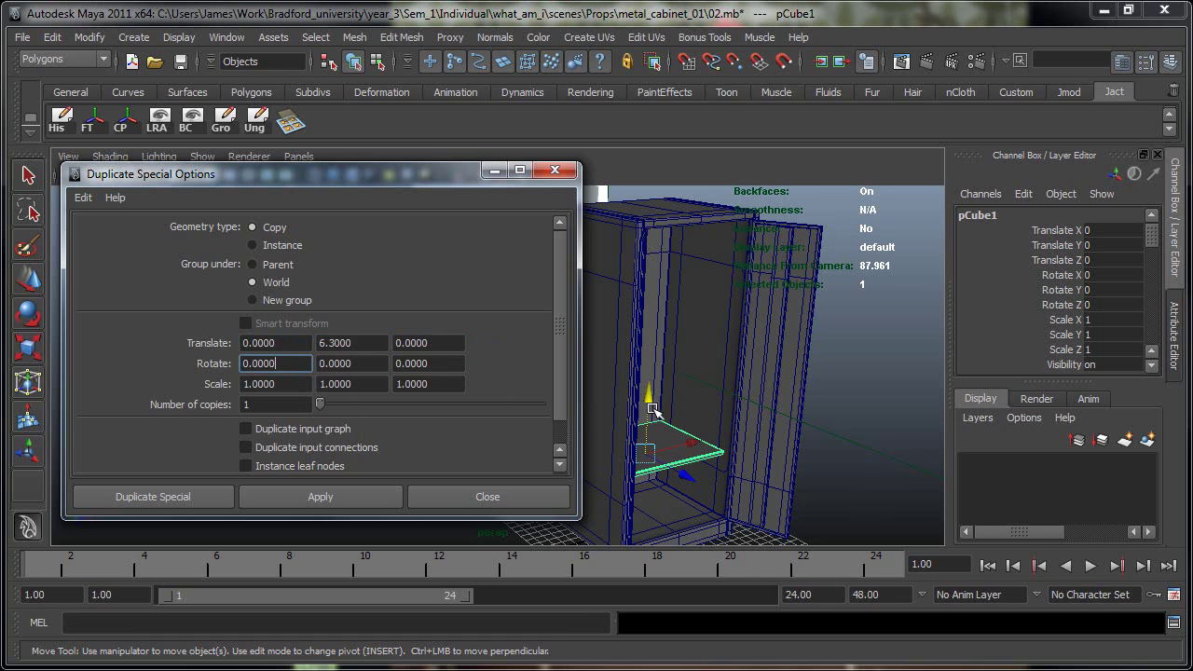
Set the number of copies to 4 and duplicate the selected shelf upward through the cabinet.
alt+drag(652, 411, 709, 392)
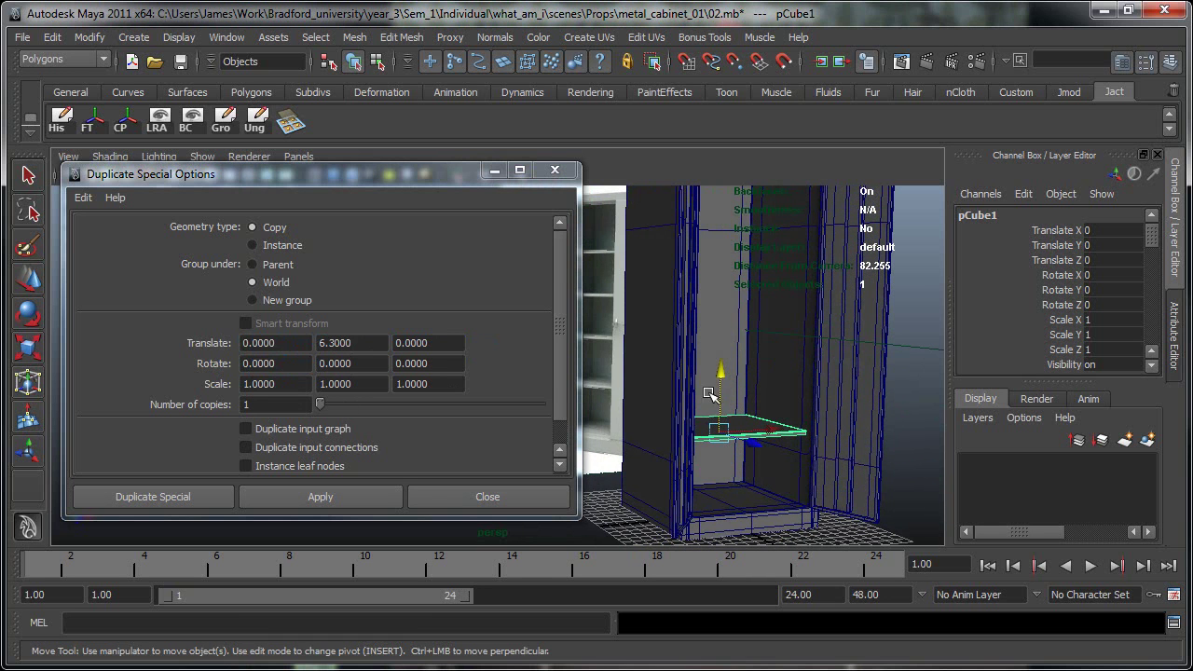
drag(262, 406, 234, 405)
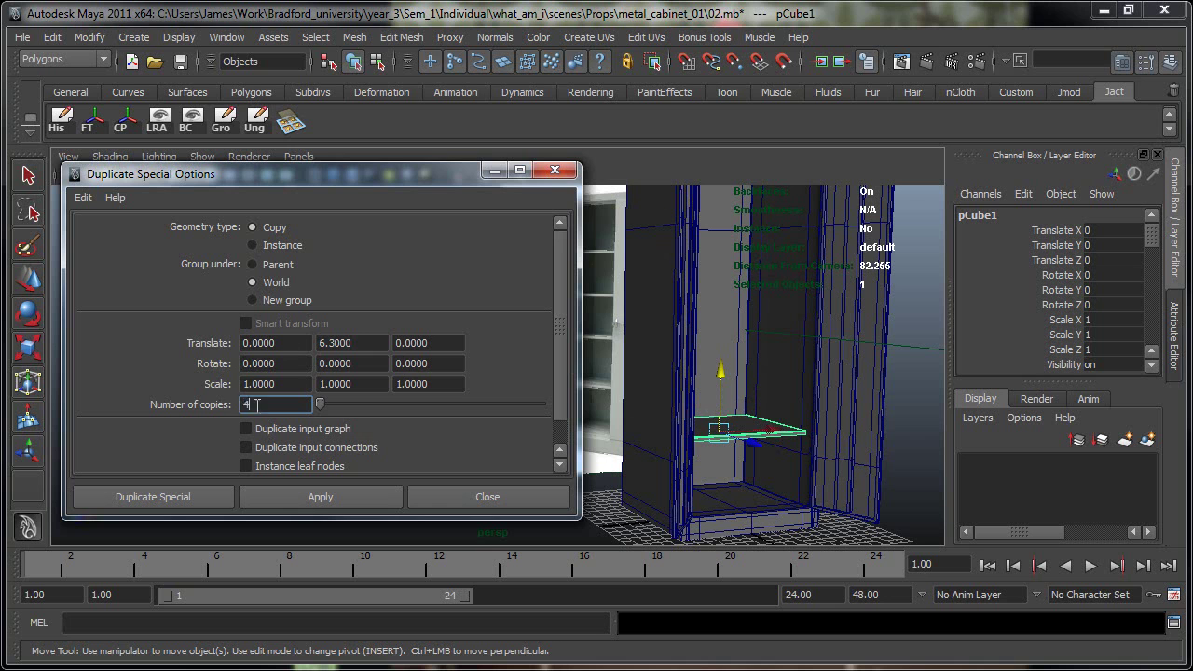
click(332, 343)
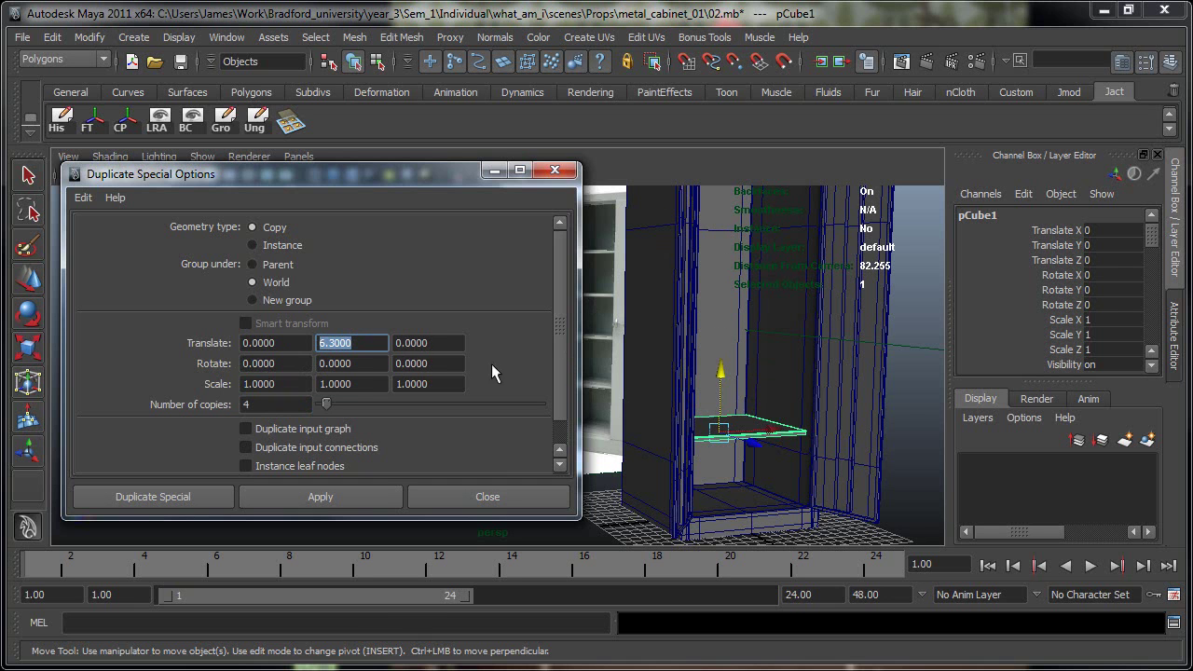
alt+drag(780, 346, 742, 377)
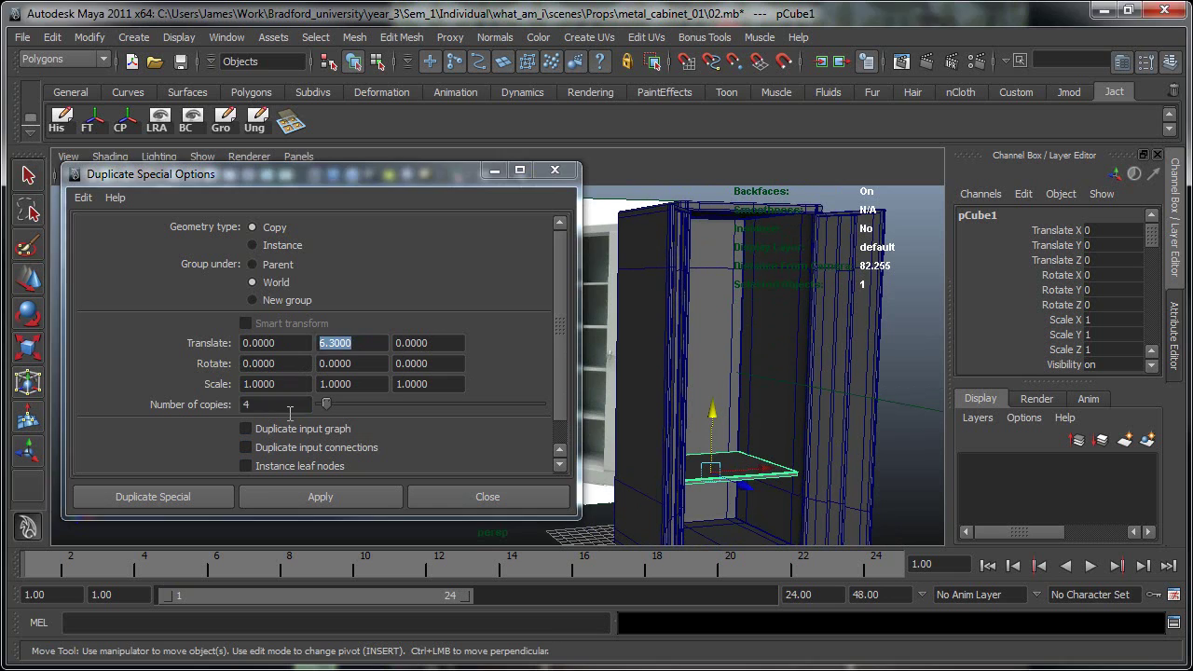
click(252, 405)
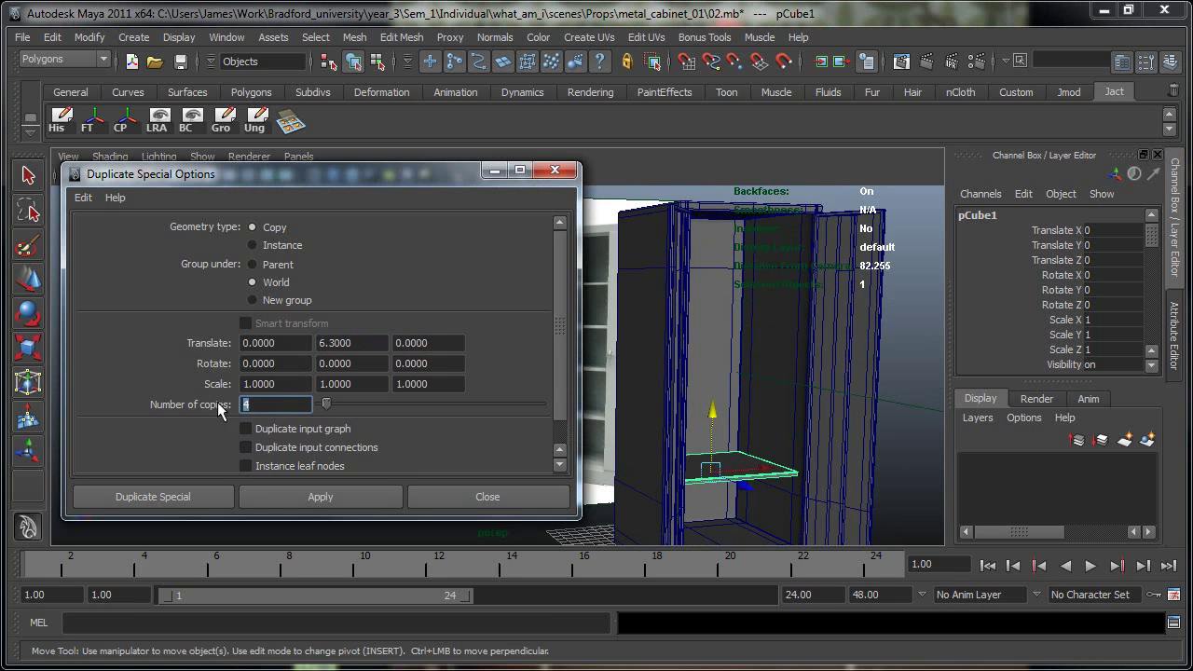
text(4)
click(150, 497)
Check the Translate Y of each new shelf copy, one after another from the lowest to the highest.
alt+drag(639, 355, 578, 407)
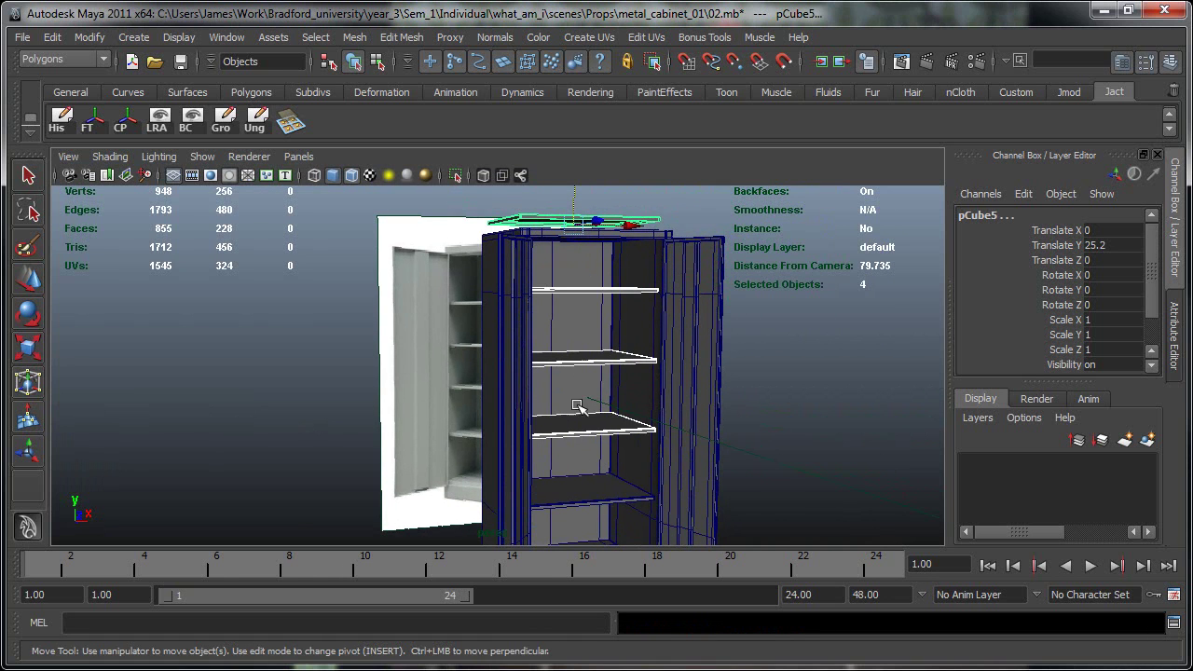
click(606, 446)
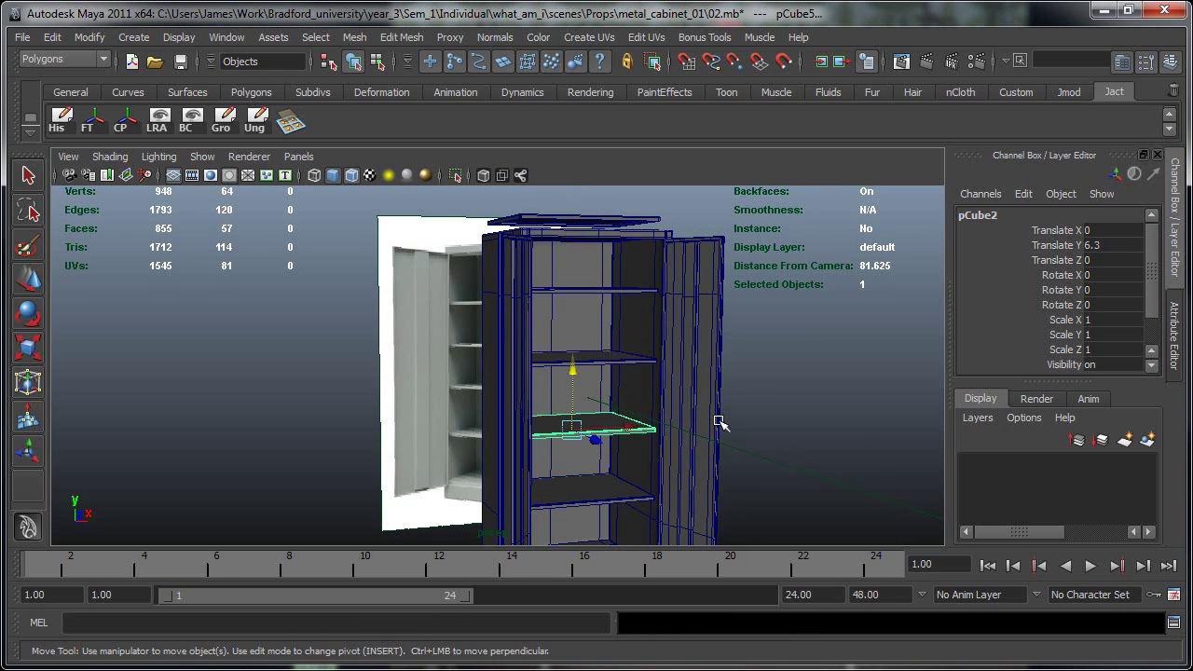
click(555, 360)
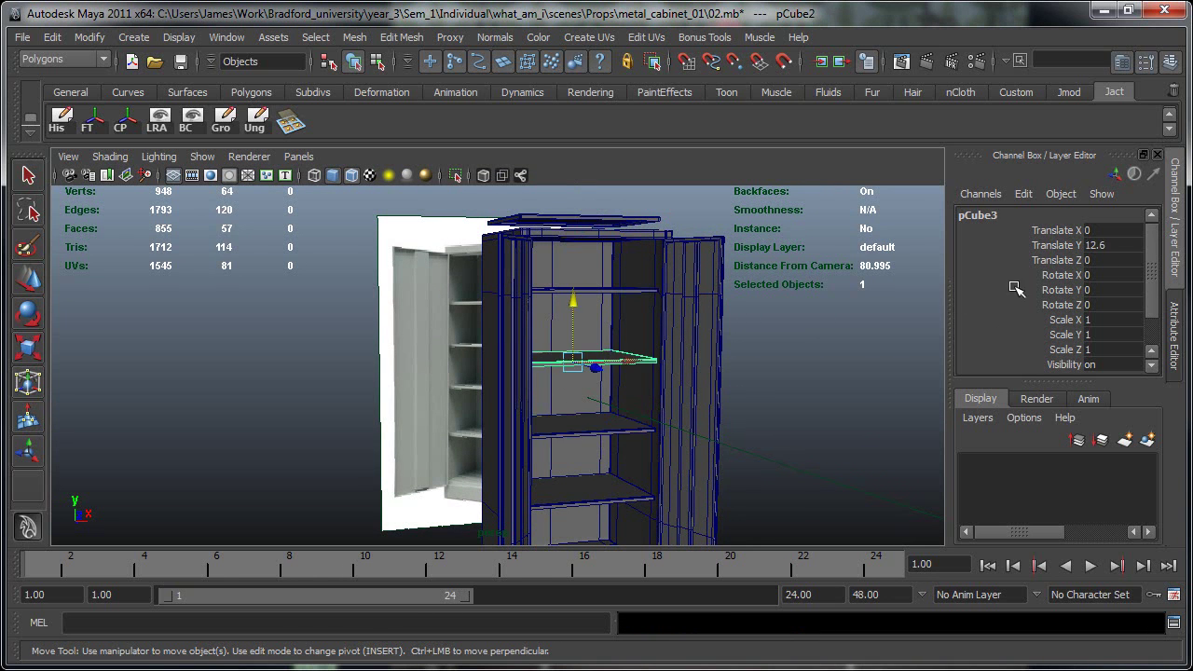
click(550, 290)
click(637, 218)
Select all five shelves and lower them together until the lowest shelf has a Translate Y of about -1.765.
alt+drag(621, 348, 529, 375)
alt+middle_drag(614, 368, 602, 312)
alt+drag(516, 379, 567, 399)
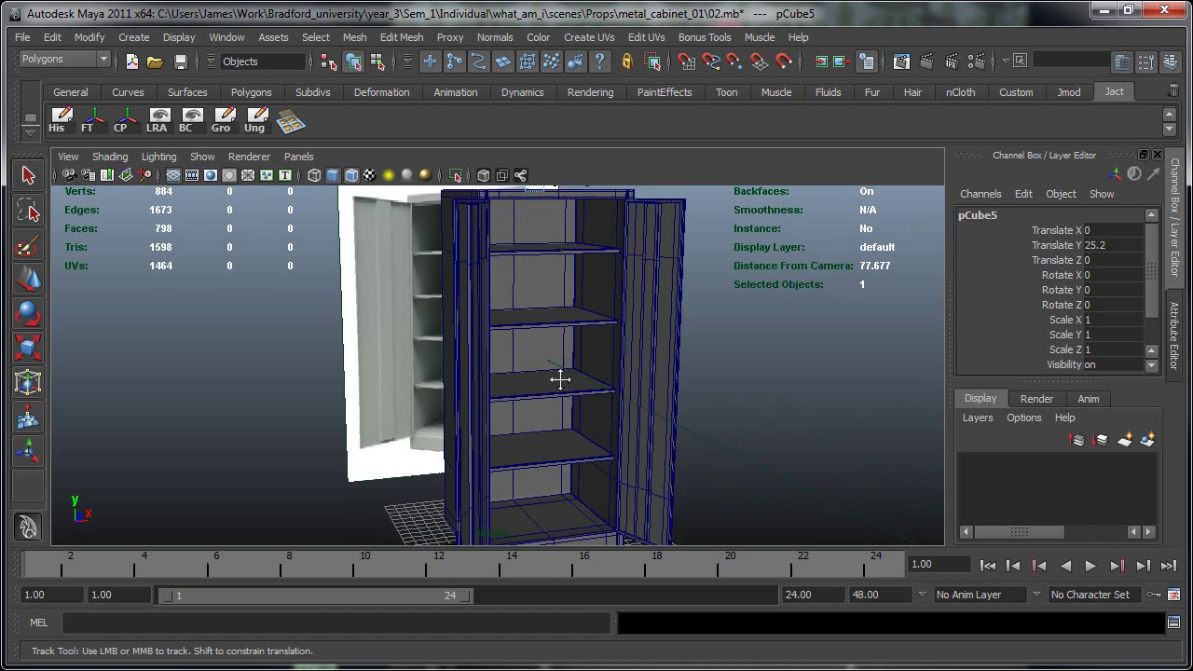
alt+right_drag(560, 379, 457, 404)
key(w)
shift+click(522, 298)
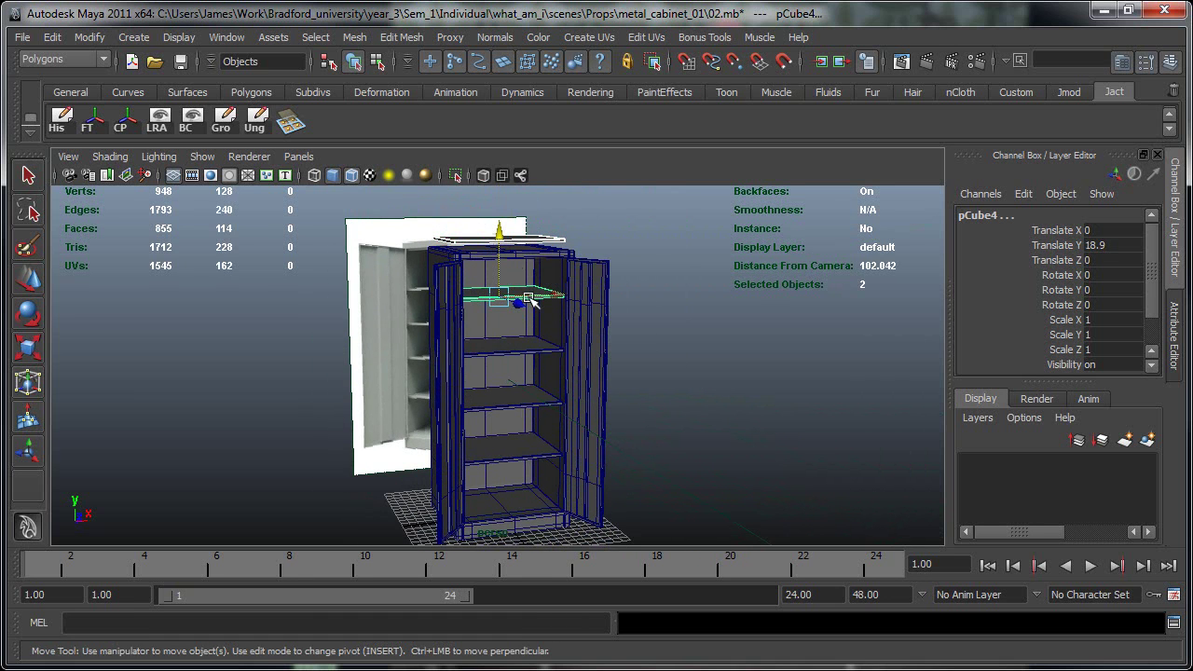
shift+click(517, 347)
shift+click(499, 401)
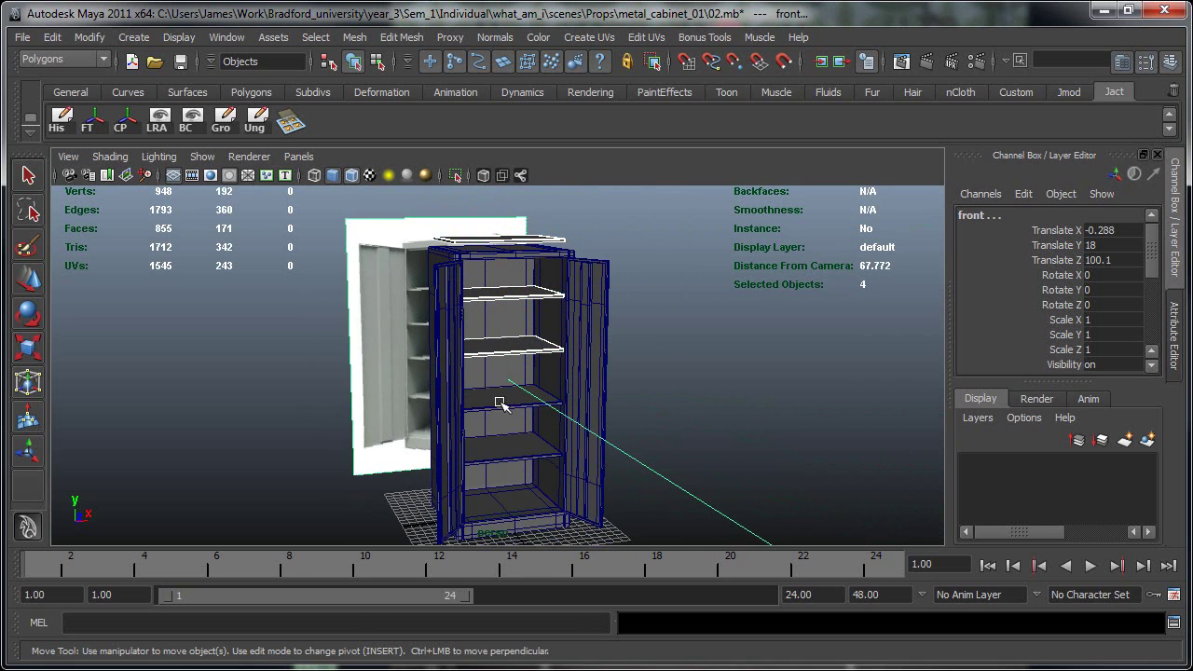
shift+click(503, 455)
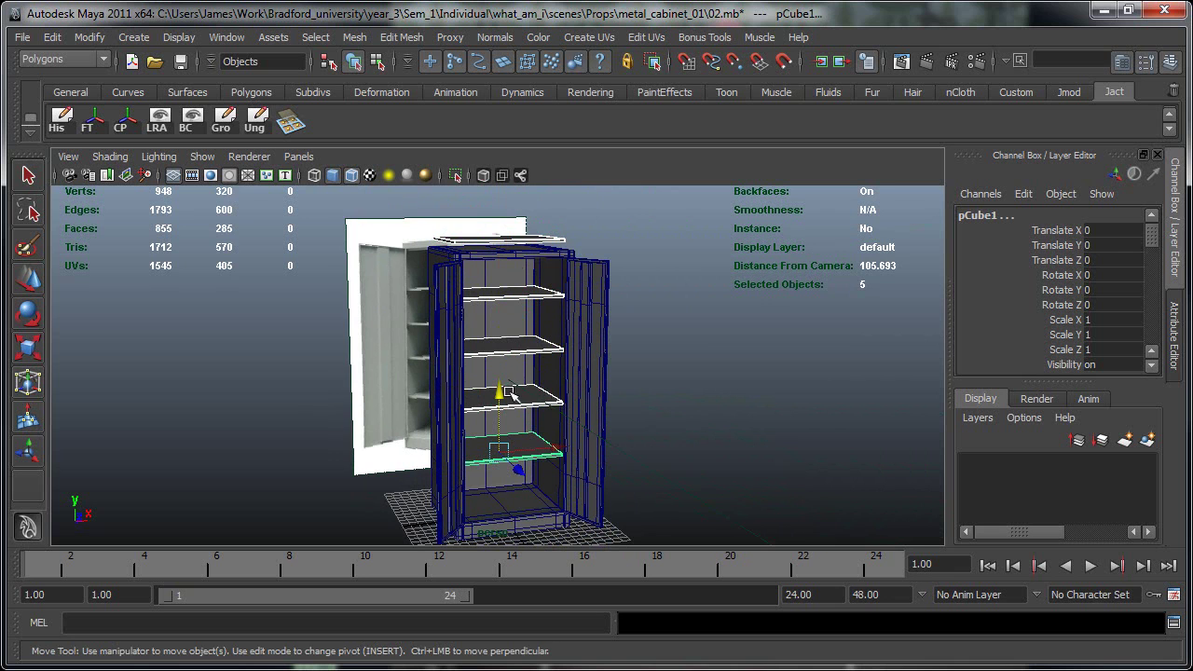
drag(510, 392, 484, 388)
Delete the topmost shelf copy just beneath the cabinet's top panel, leaving the cabinet body and reference image unselected.
click(503, 240)
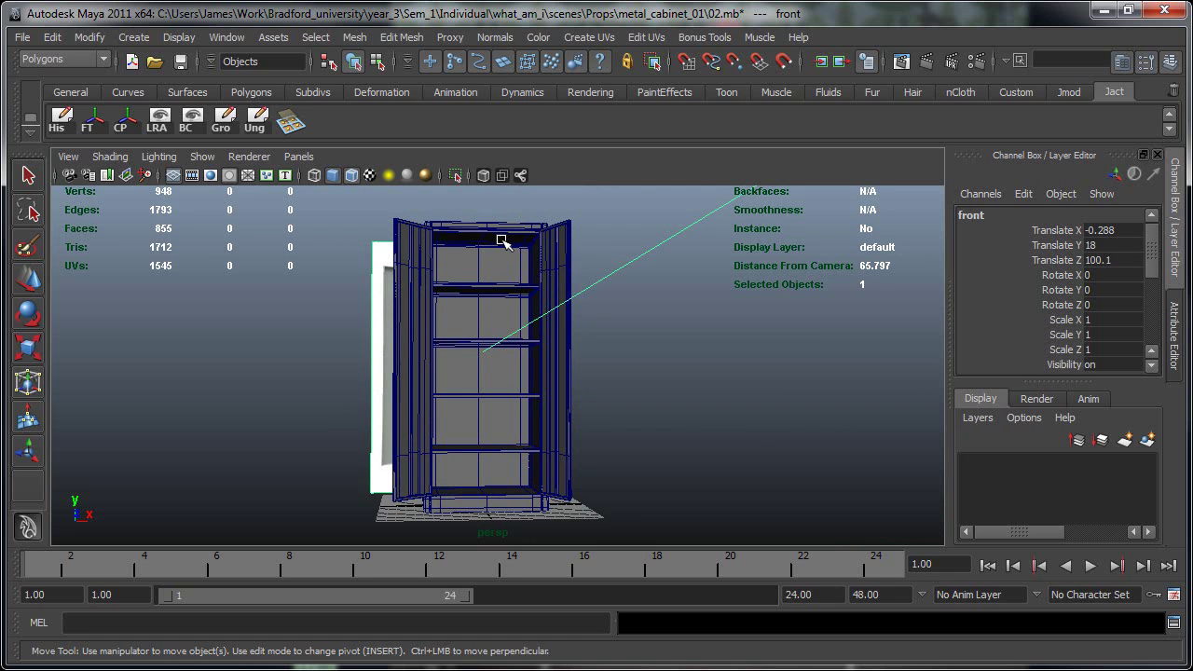
scroll(503, 250, up, 6)
alt+middle_drag(504, 253, 545, 367)
click(545, 331)
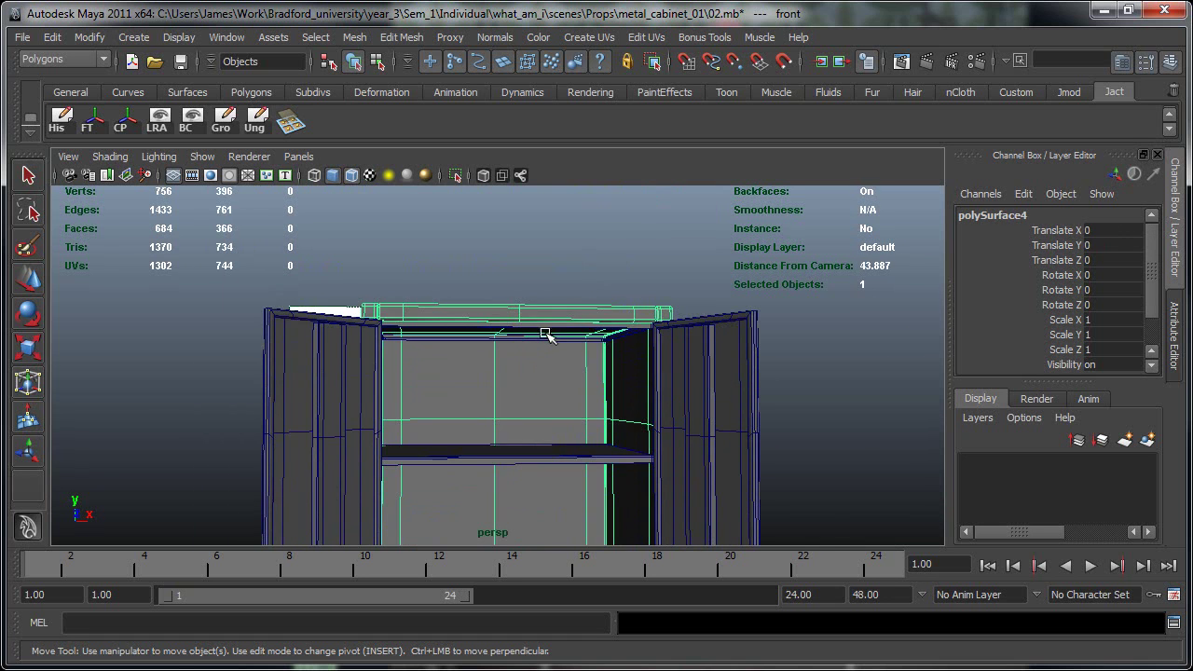
alt+drag(508, 348, 556, 317)
shift+click(560, 339)
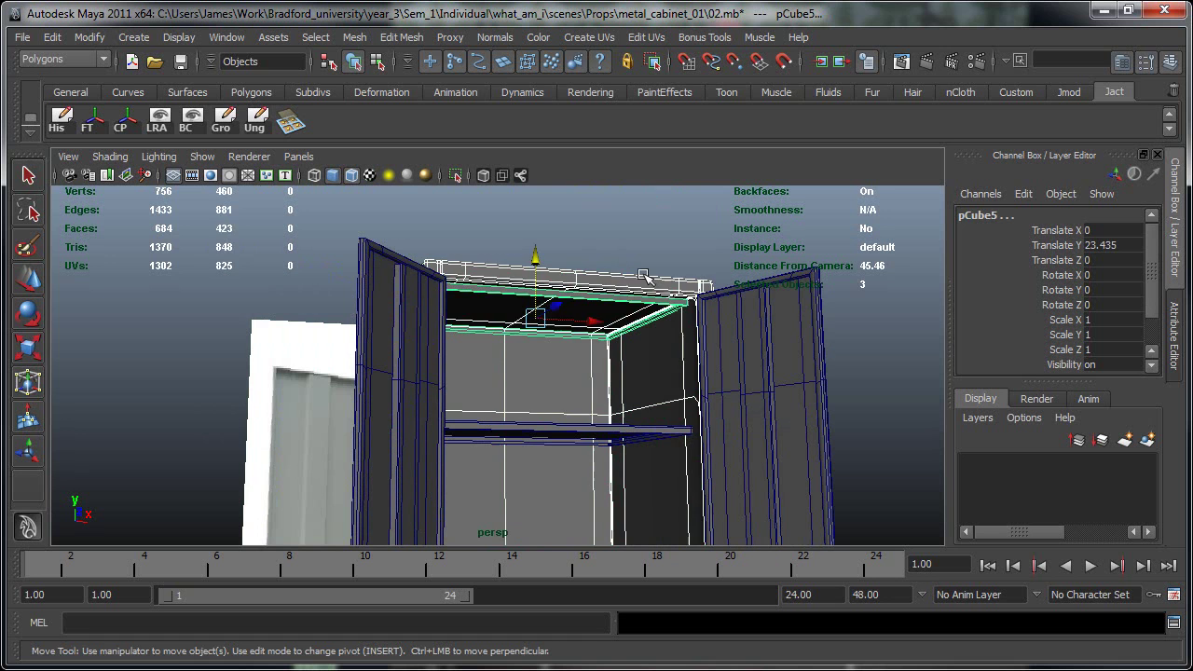
shift+click(640, 275)
shift+drag(223, 295, 285, 362)
key(Delete)
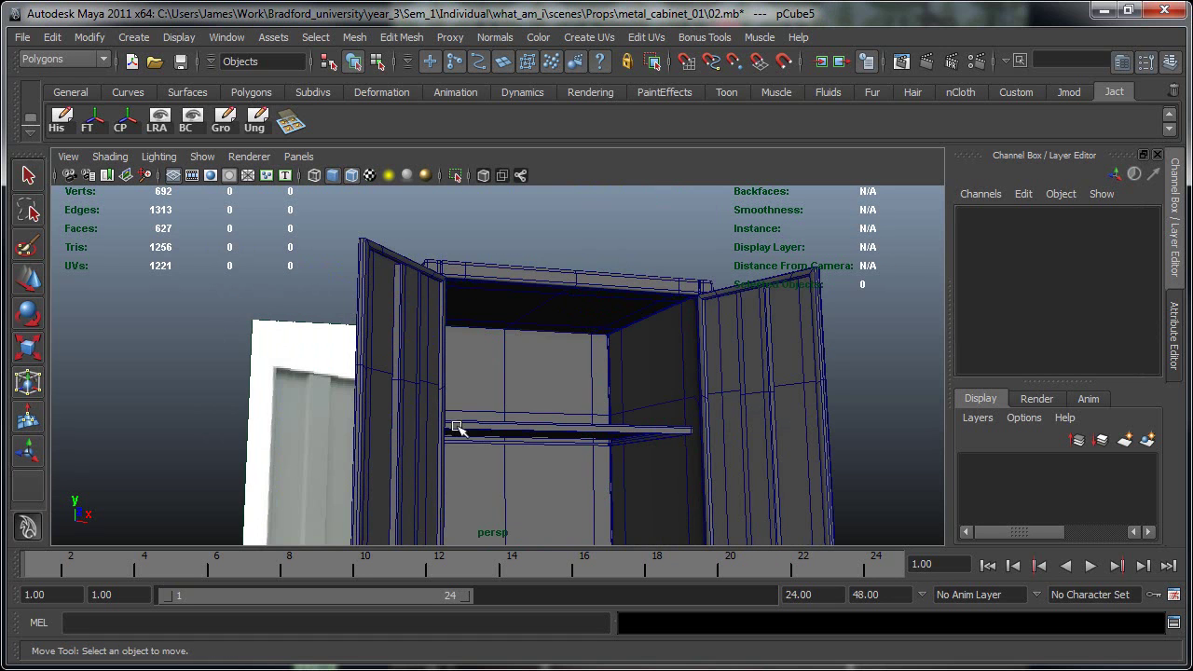
Examine the shelf spacing inside the cabinet from several angles and compare it with the reference image.
alt+drag(589, 444, 452, 482)
scroll(452, 482, down, 4)
alt+middle_drag(453, 483, 471, 445)
alt+drag(471, 446, 520, 324)
alt+drag(589, 487, 530, 499)
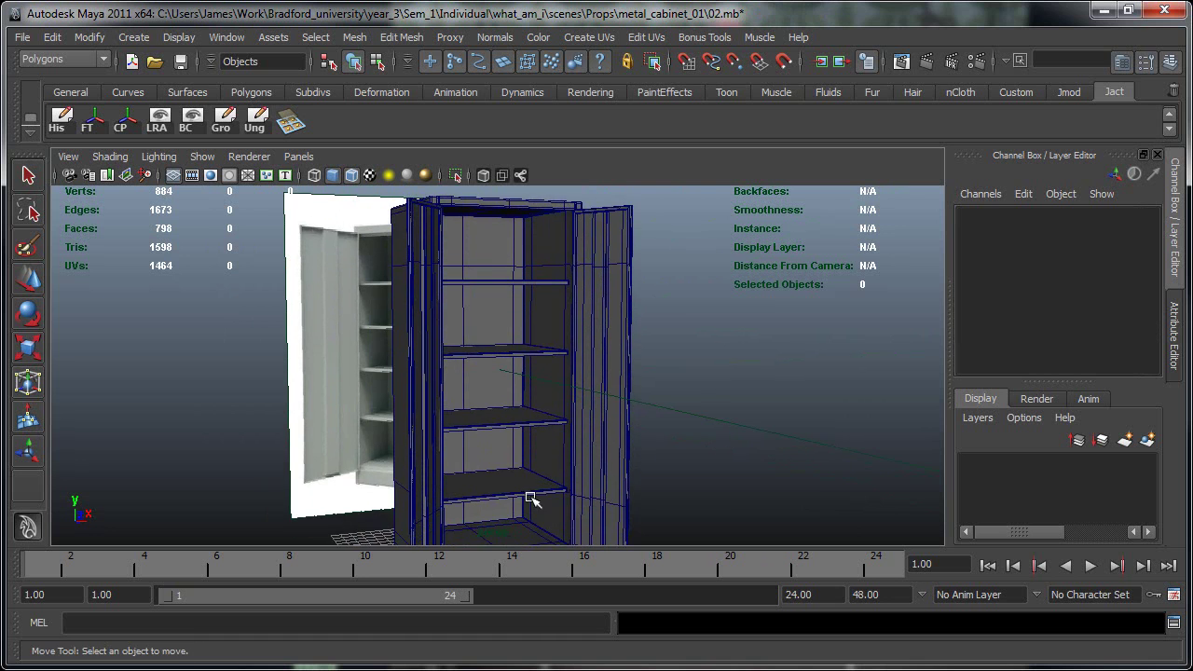
alt+drag(665, 481, 435, 393)
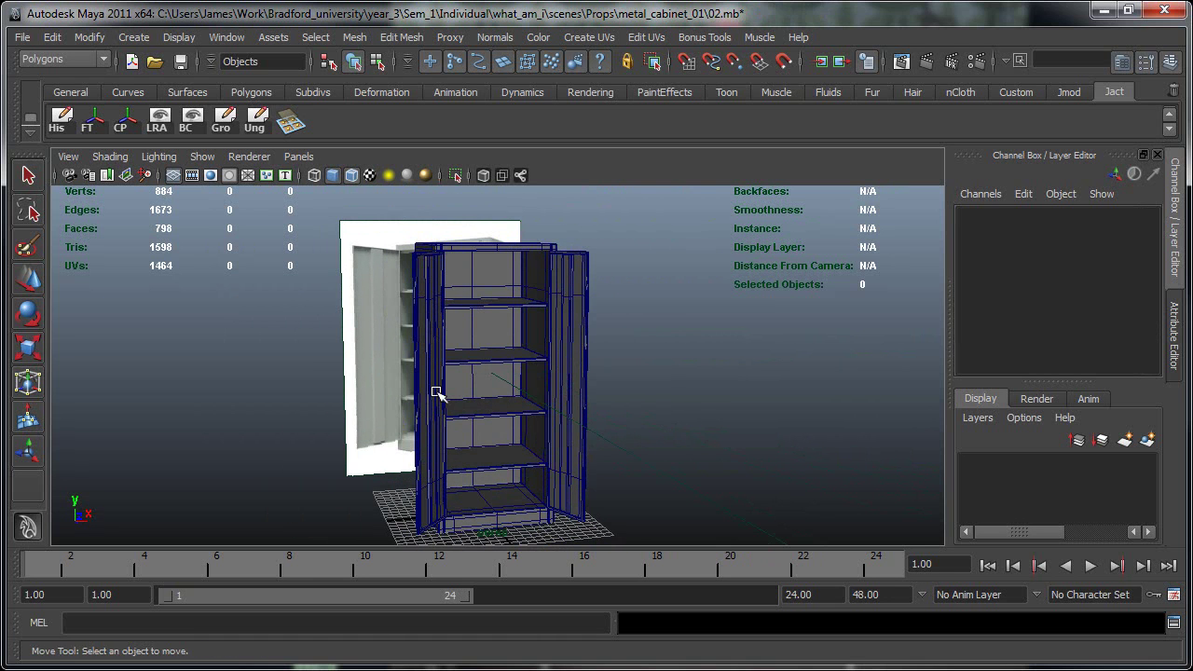
alt+drag(549, 509, 398, 497)
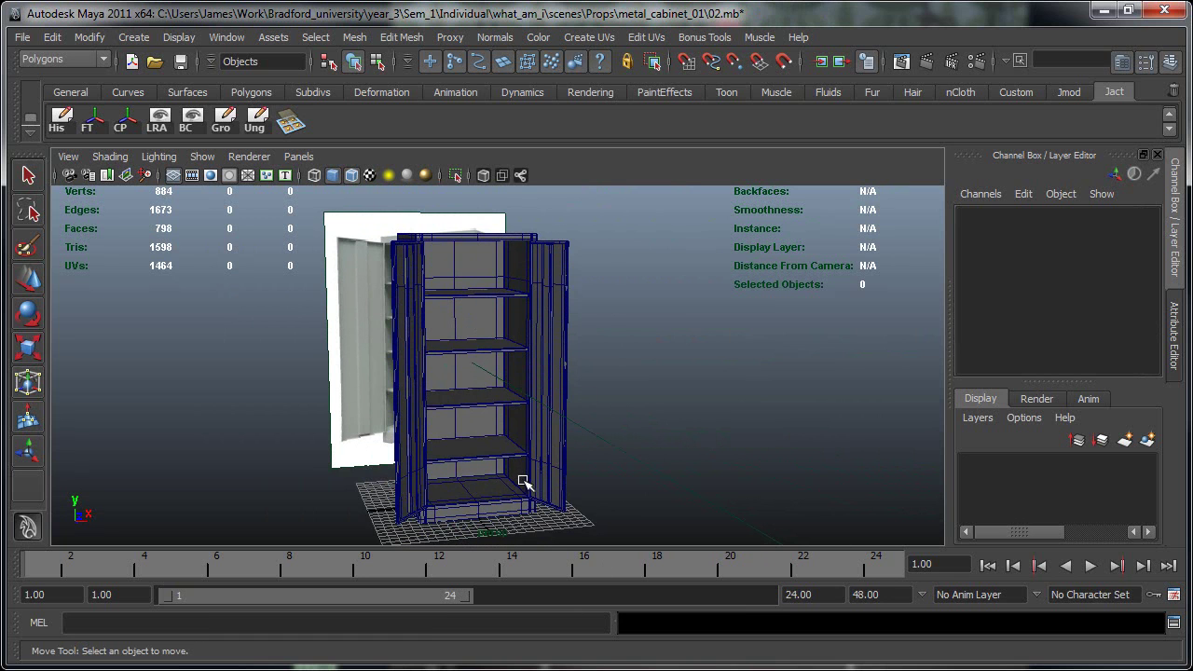
alt+drag(522, 481, 514, 444)
scroll(606, 444, down, 8)
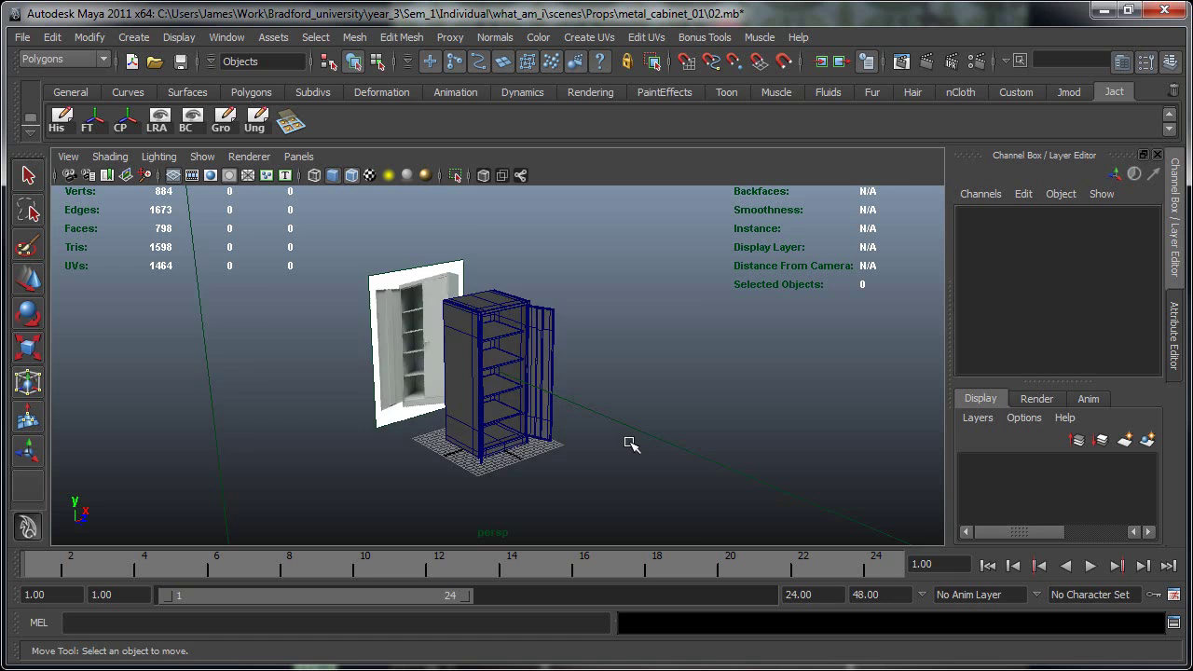
alt+middle_drag(590, 373, 588, 457)
alt+drag(554, 492, 515, 495)
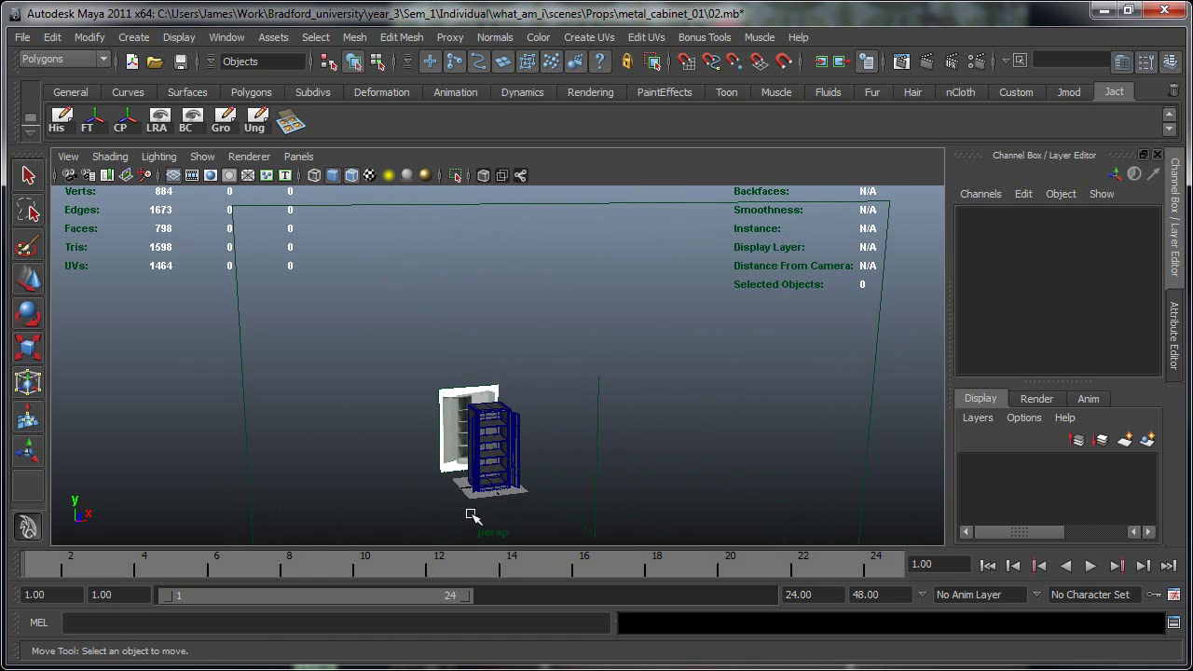
scroll(577, 478, up, 2)
scroll(486, 381, up, 4)
alt+middle_drag(576, 478, 545, 498)
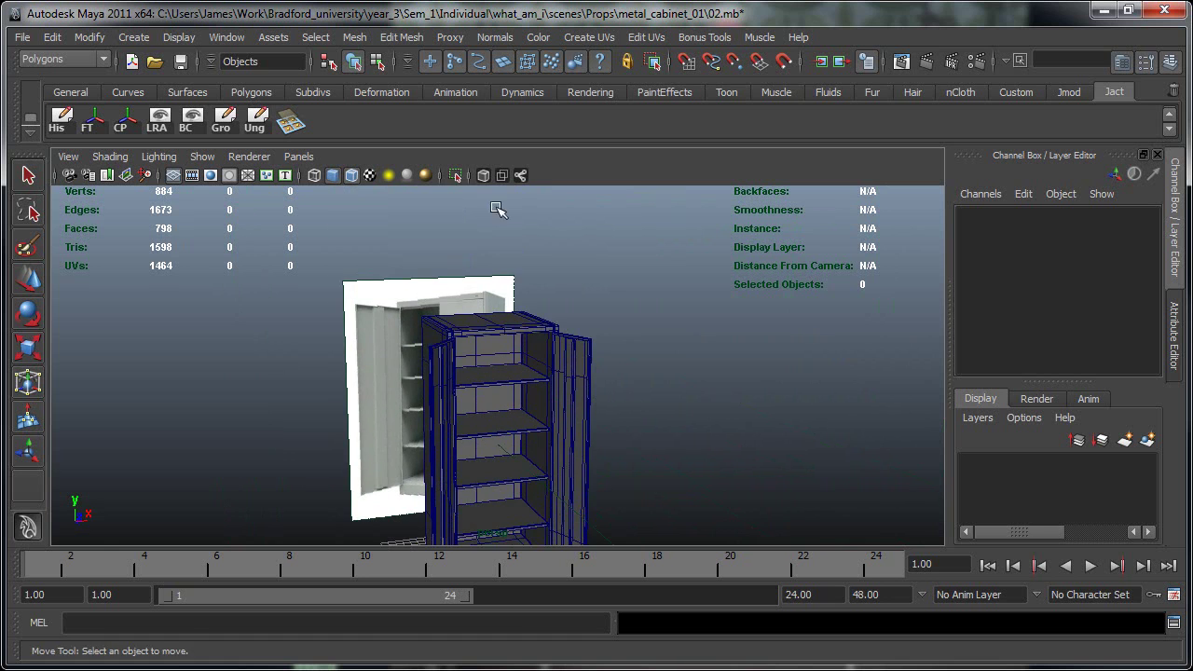
alt+right_drag(537, 534, 532, 463)
alt+middle_drag(538, 541, 548, 438)
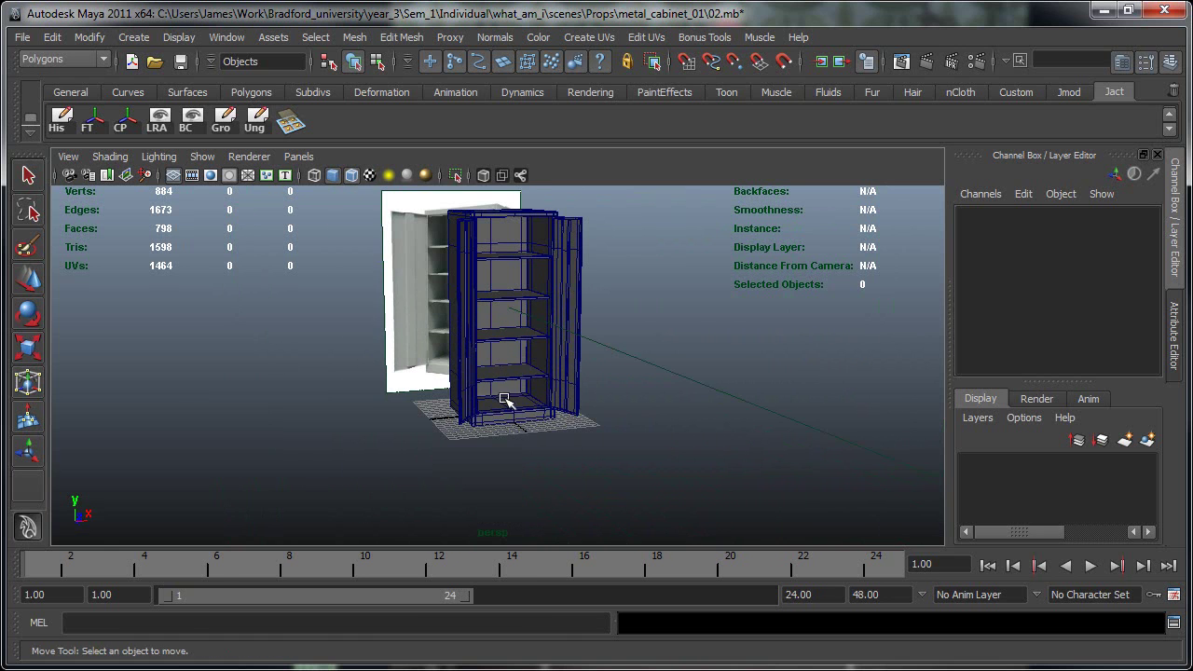
alt+drag(504, 399, 532, 460)
alt+drag(546, 399, 515, 433)
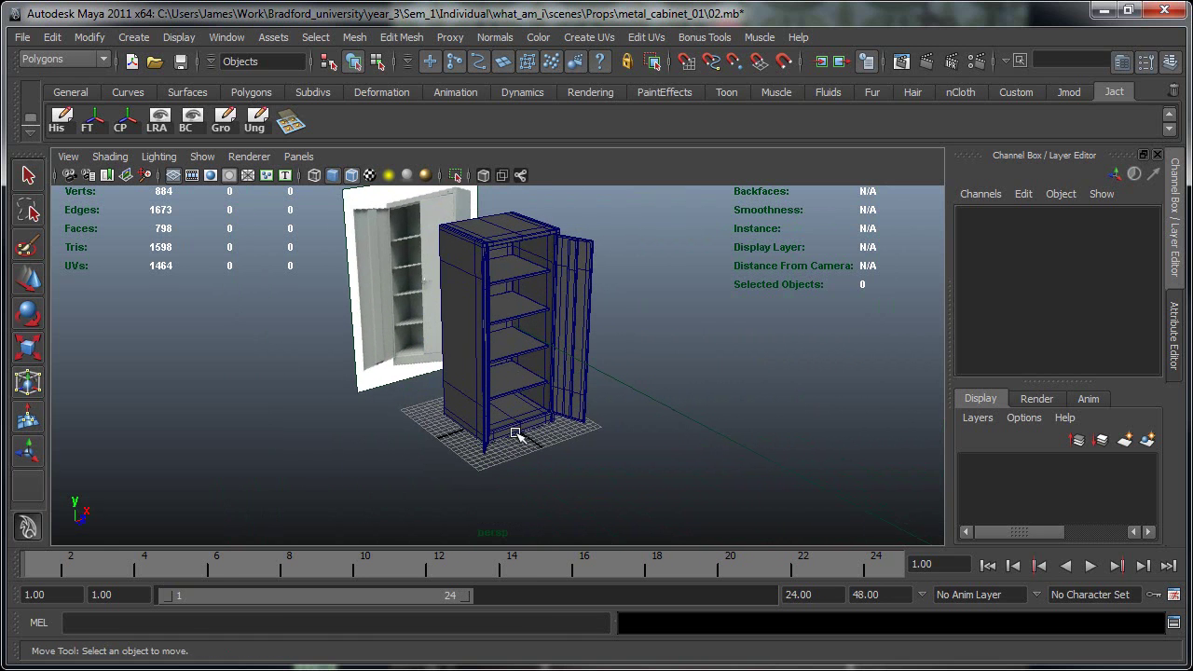
alt+middle_drag(517, 403, 513, 426)
alt+right_drag(513, 426, 580, 480)
alt+drag(494, 477, 447, 488)
Select the lowest shelf and show its UV layout in the UV Texture Editor, placed clear of the shelves in the viewport.
click(514, 365)
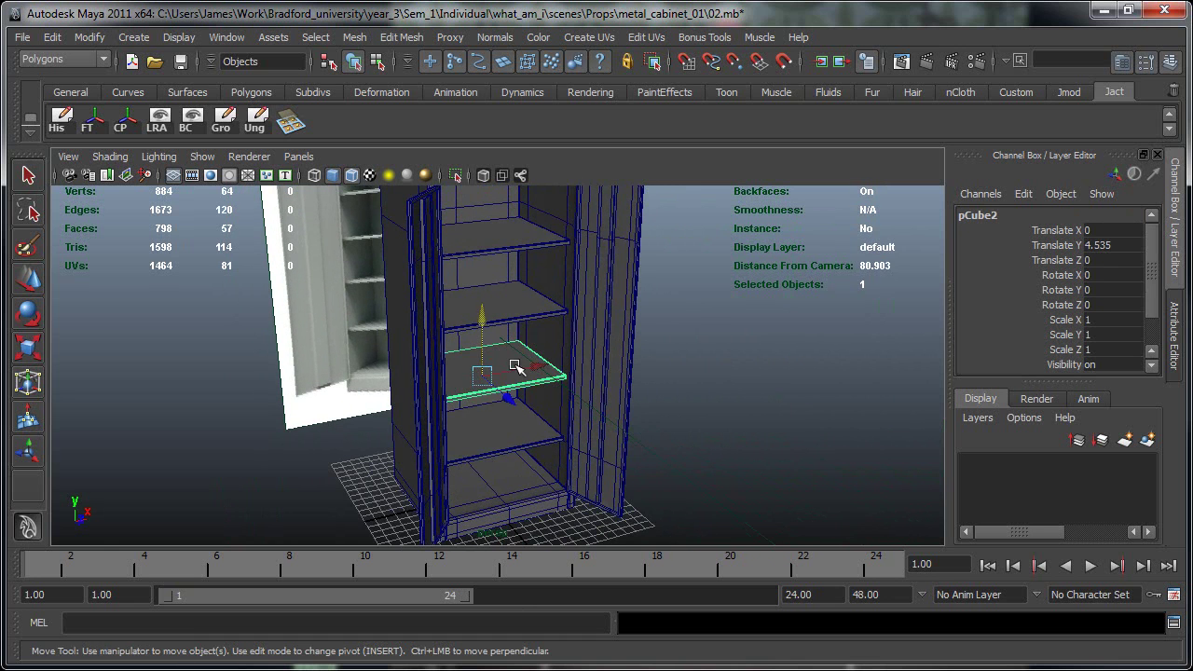
click(481, 451)
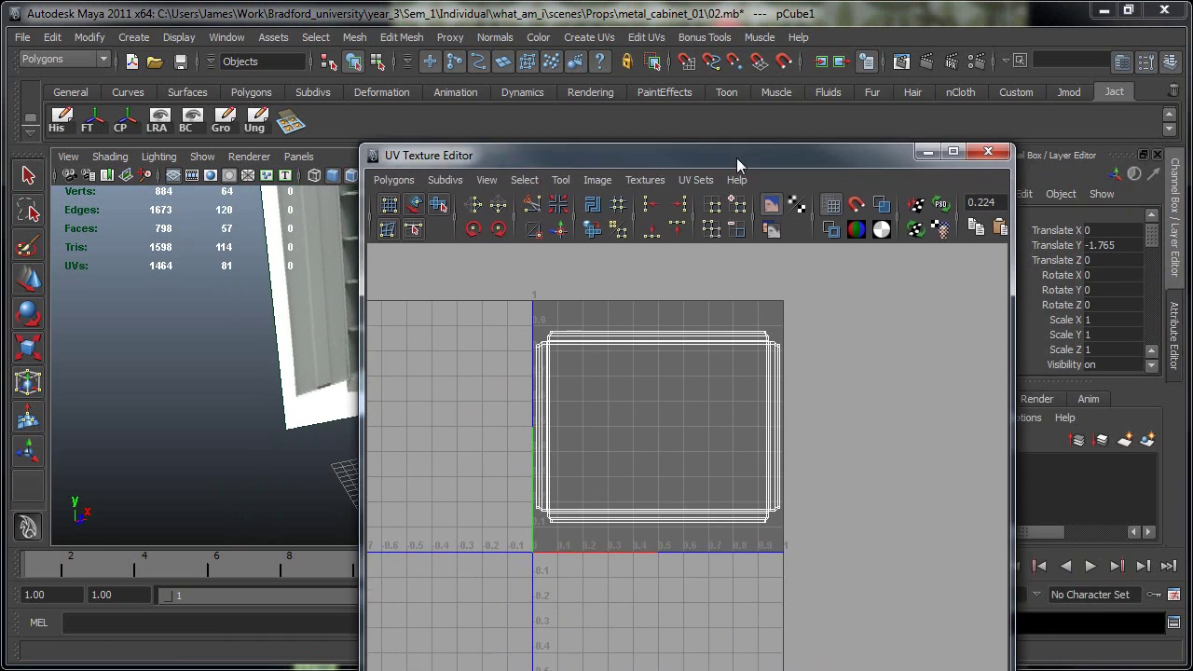
drag(737, 165, 772, 159)
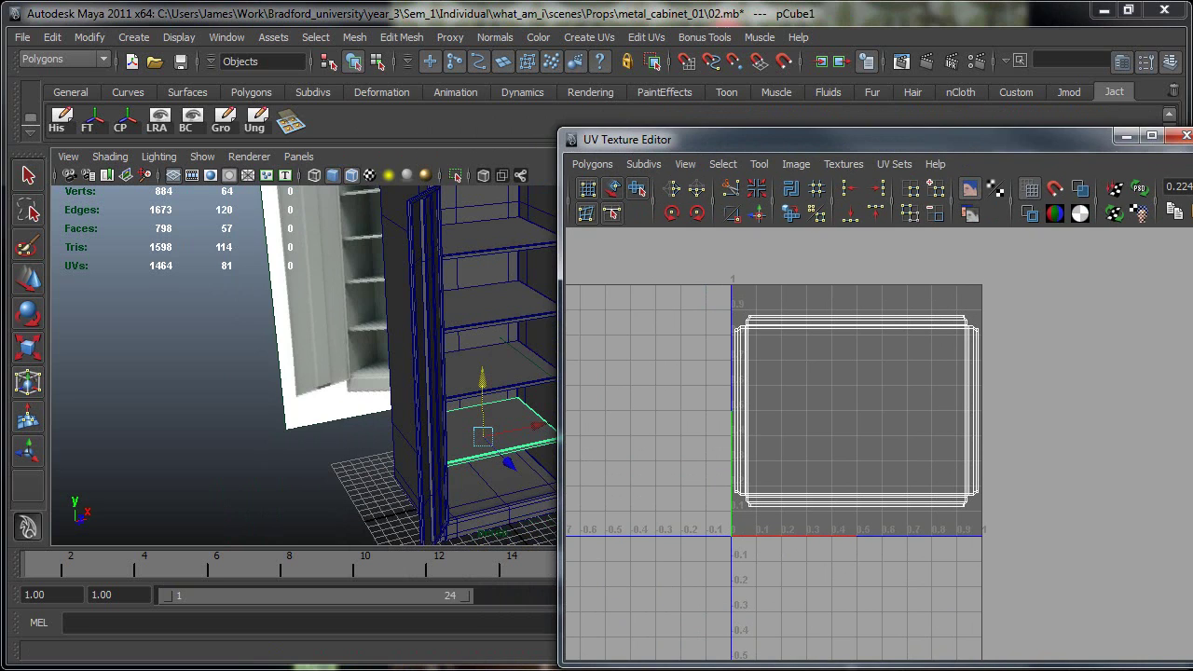
click(230, 41)
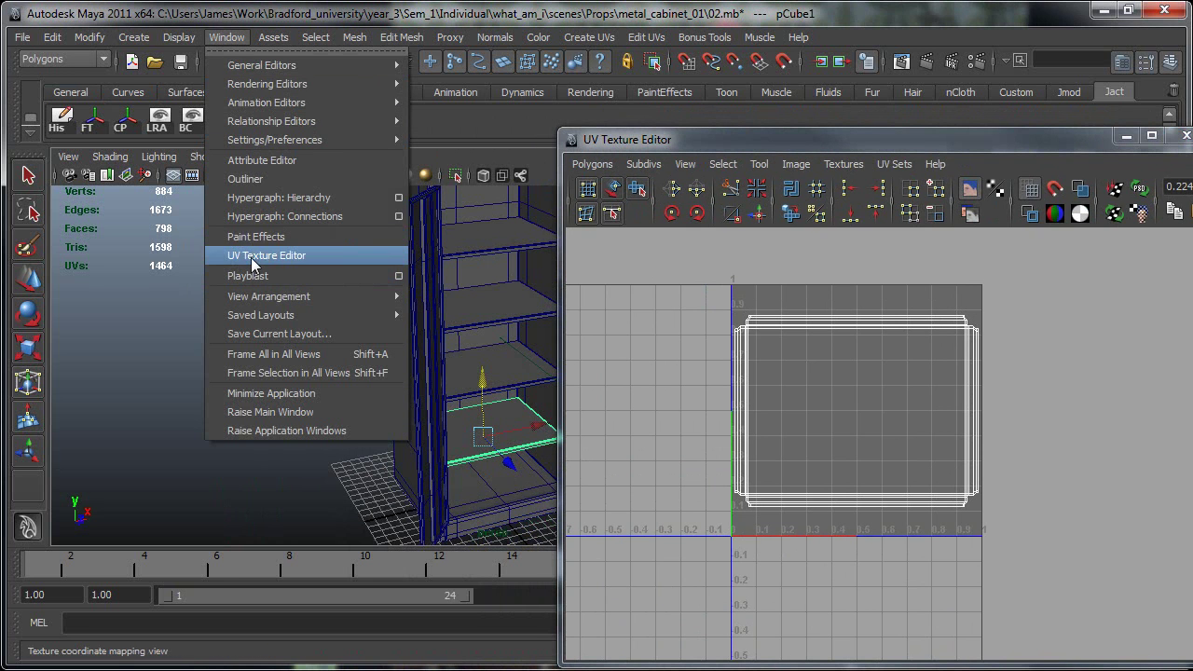
click(732, 146)
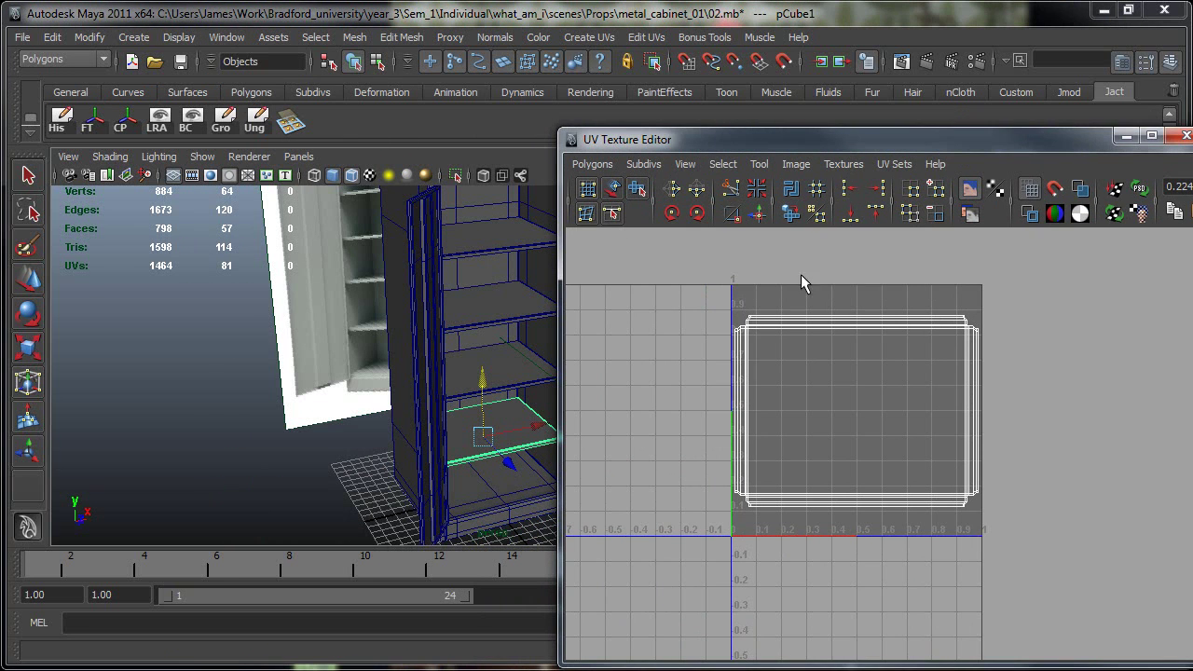
drag(841, 145, 899, 114)
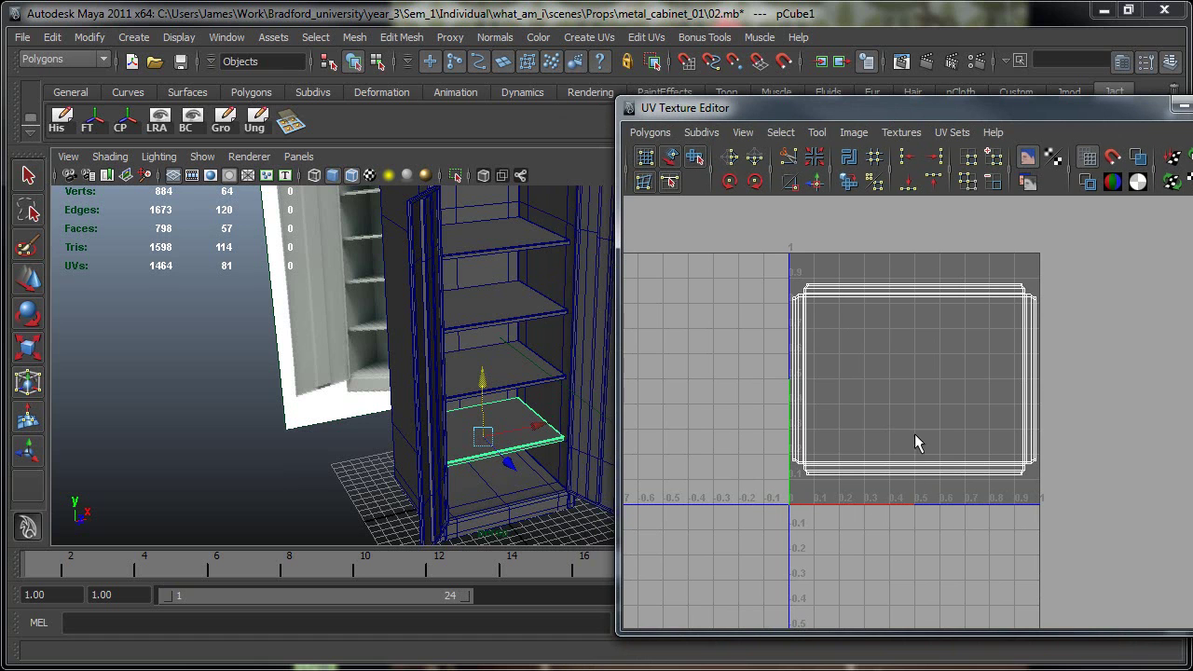
right_drag(812, 354, 886, 356)
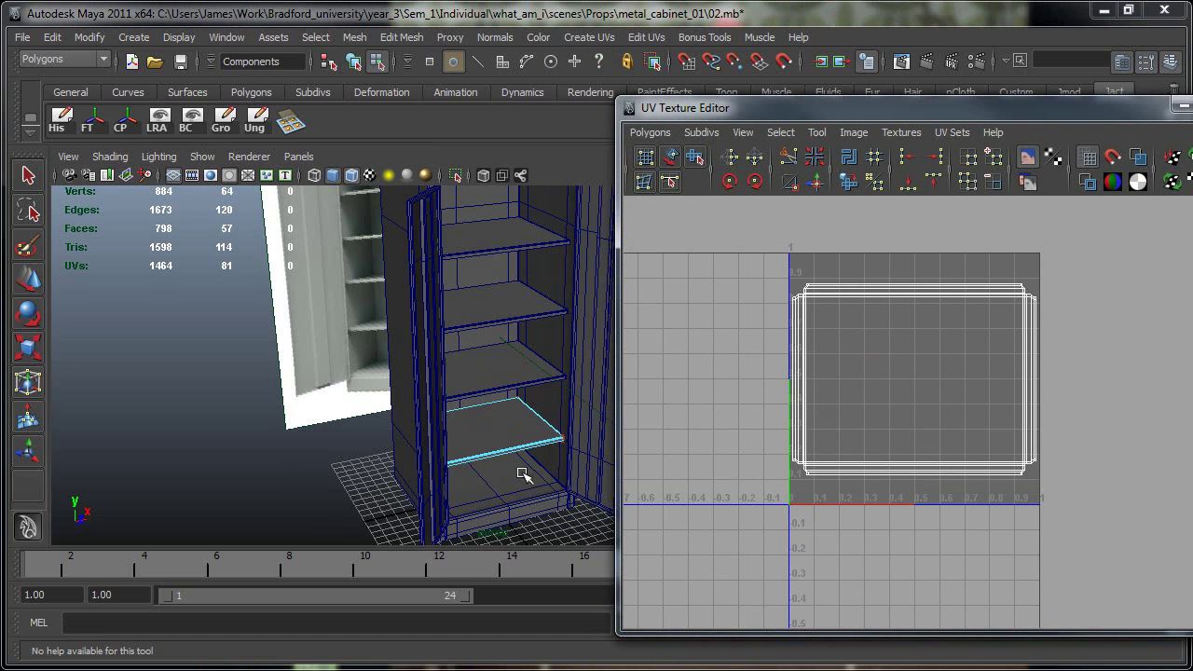
alt+drag(523, 474, 781, 385)
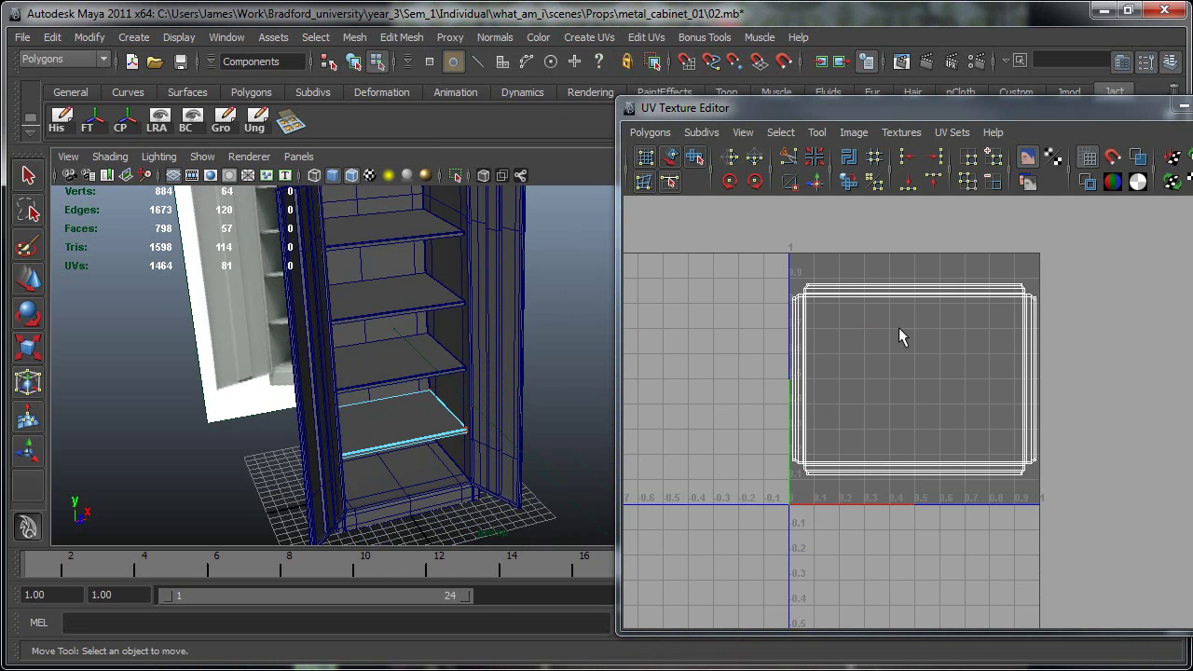
right_drag(415, 413, 433, 411)
click(392, 428)
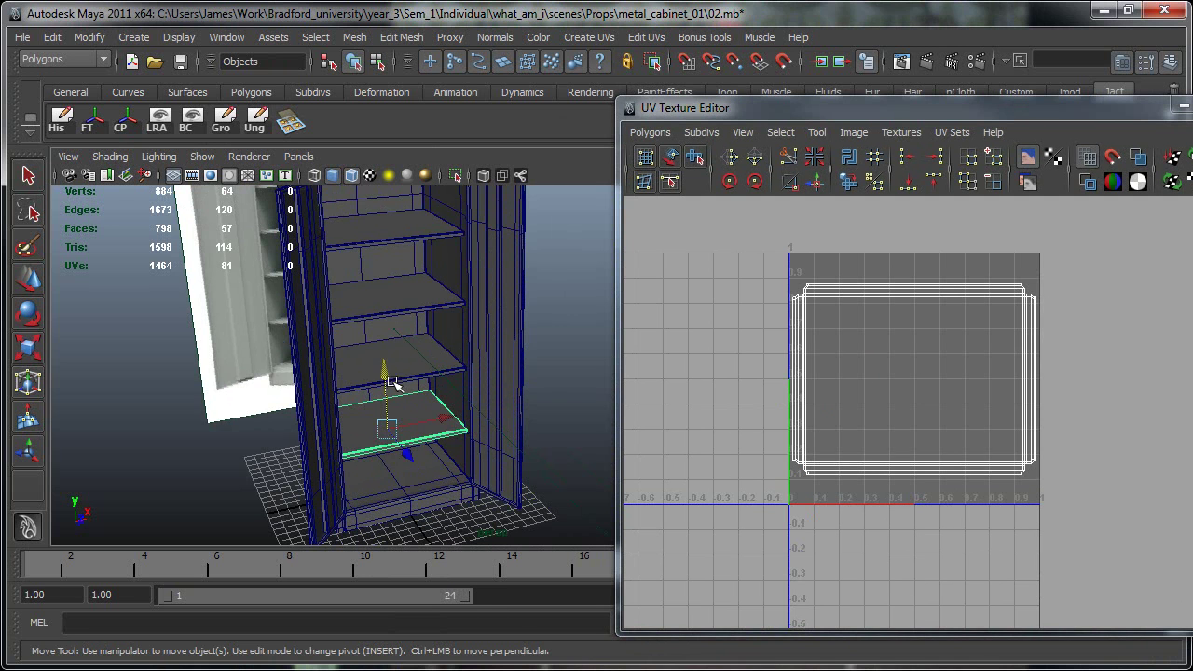
Select the three shelf copies above the lowest shelf together and switch them to UV component editing.
click(406, 343)
click(367, 357)
shift+click(364, 307)
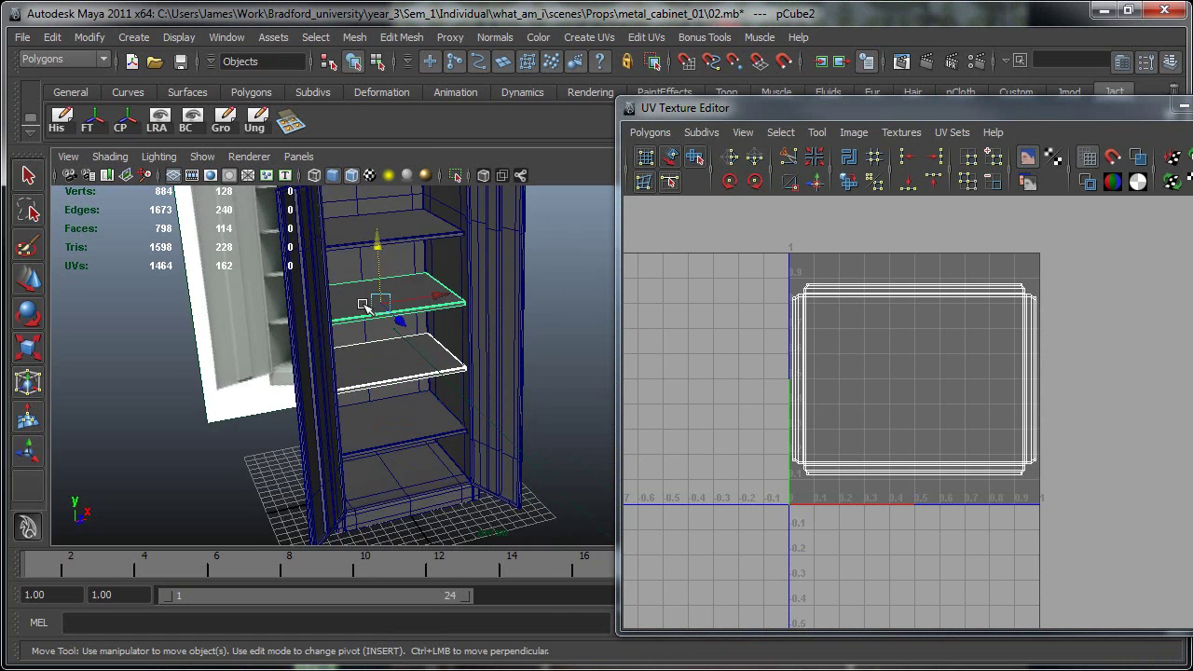
alt+middle_drag(386, 288, 383, 373)
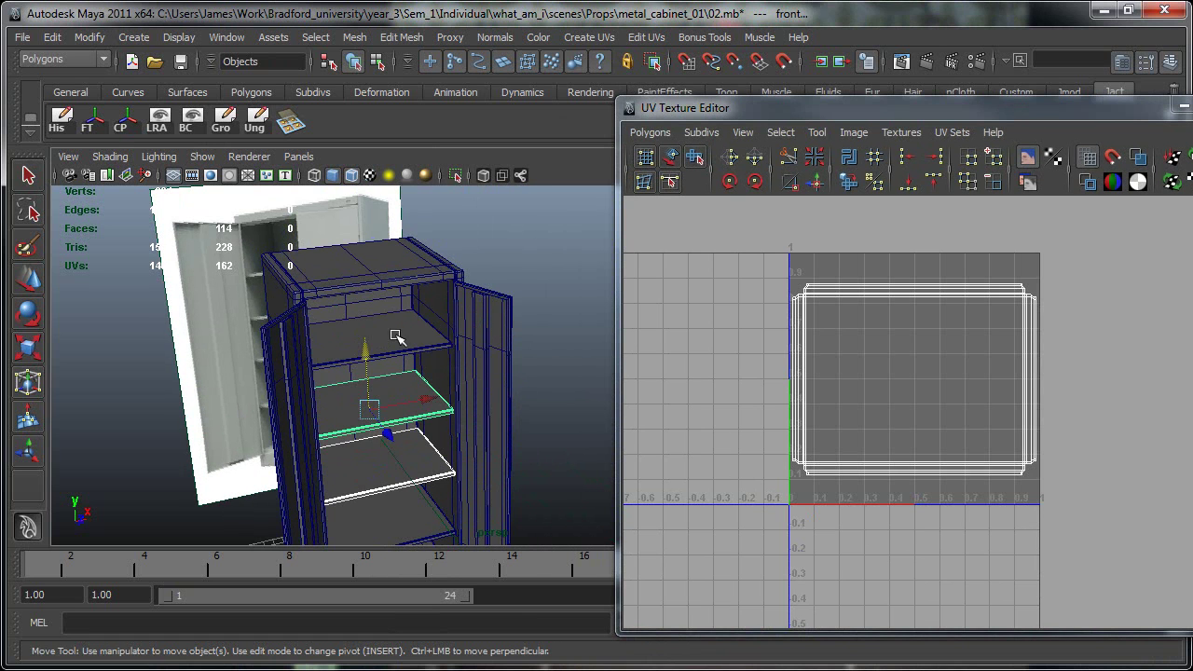
shift+click(337, 342)
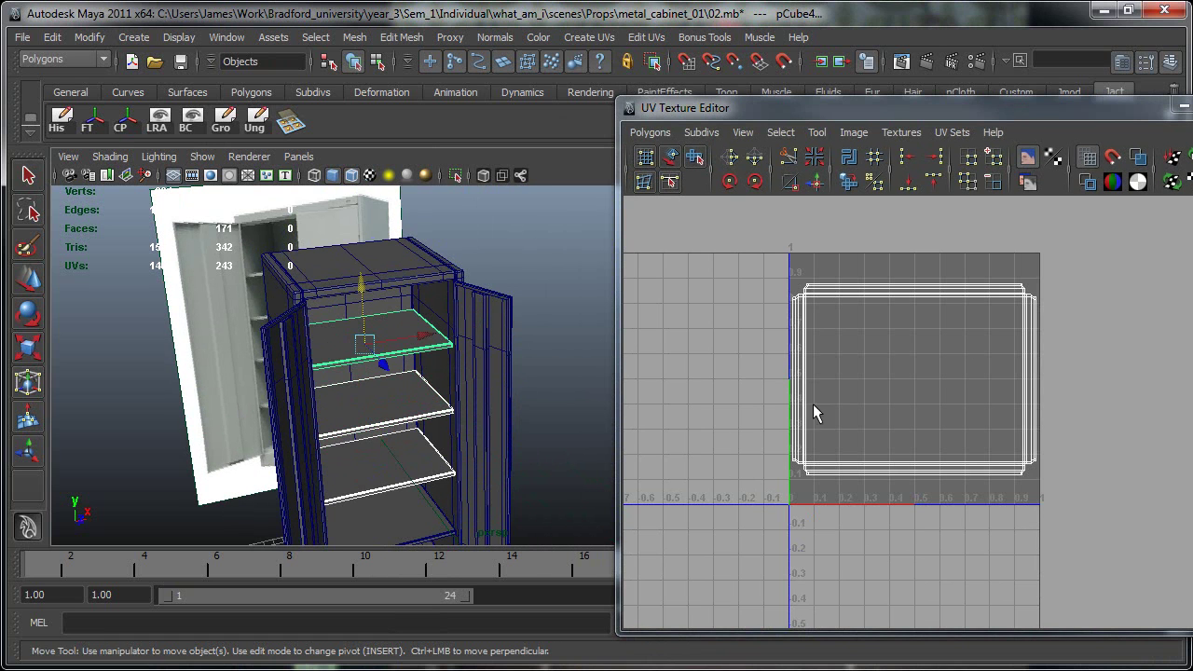
key(F8)
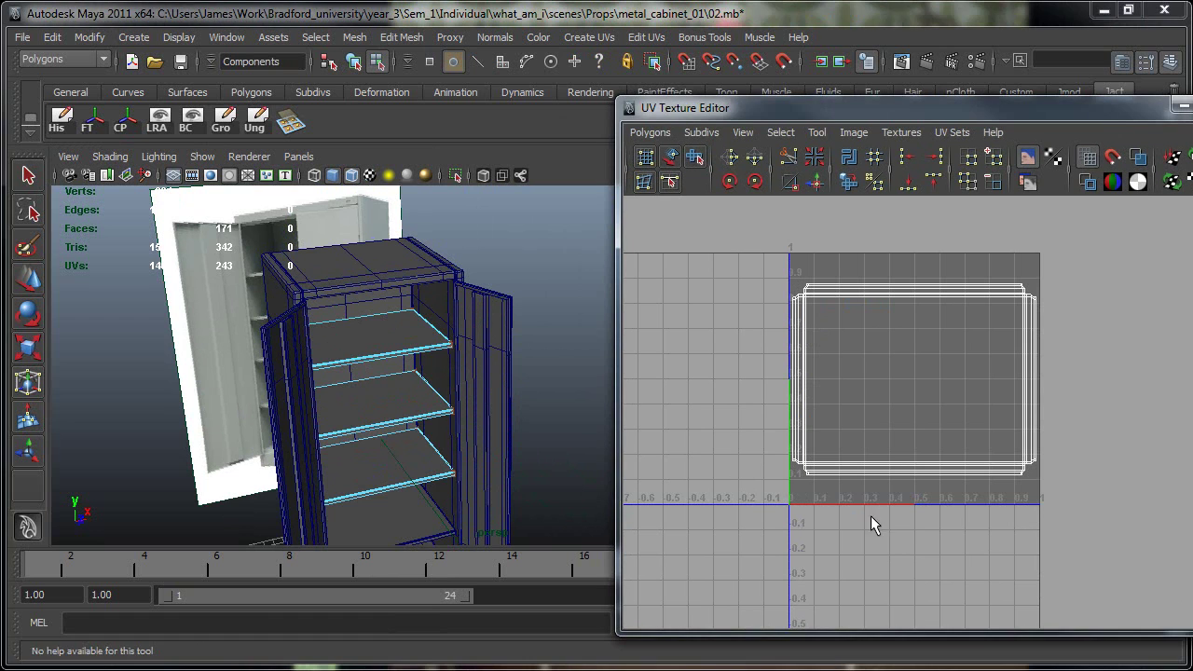
Collapse the three copies' UV layouts by moving all four corner UV groups into a small cluster around U 0.7, V 0.45.
click(24, 183)
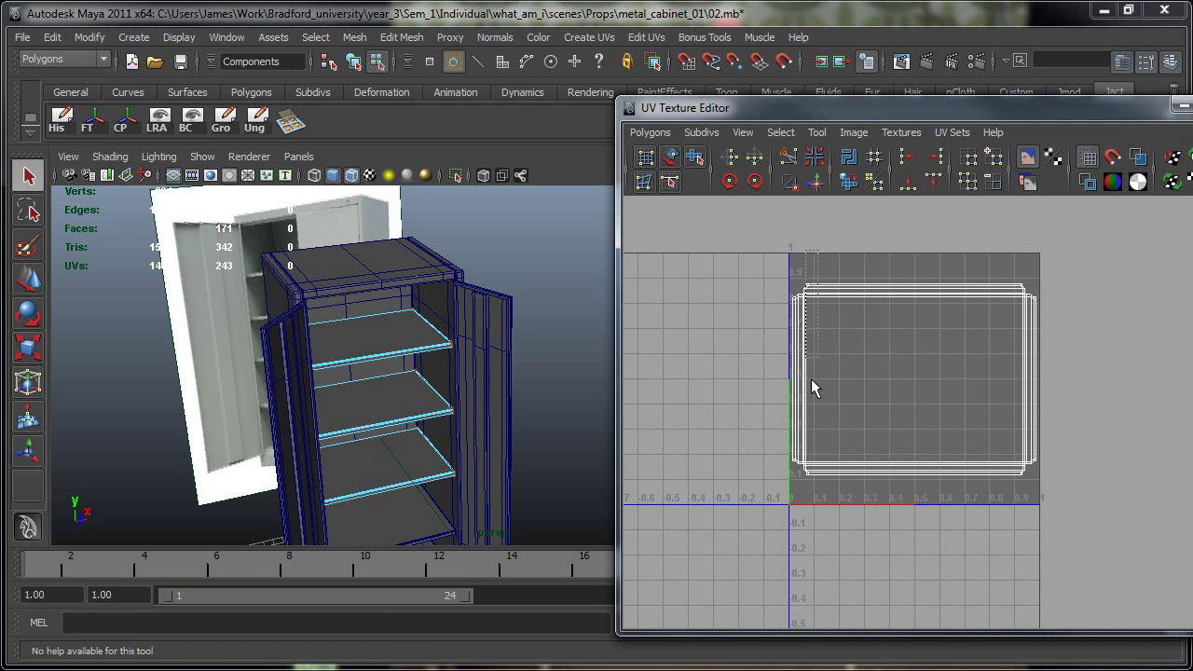
drag(1028, 480, 941, 513)
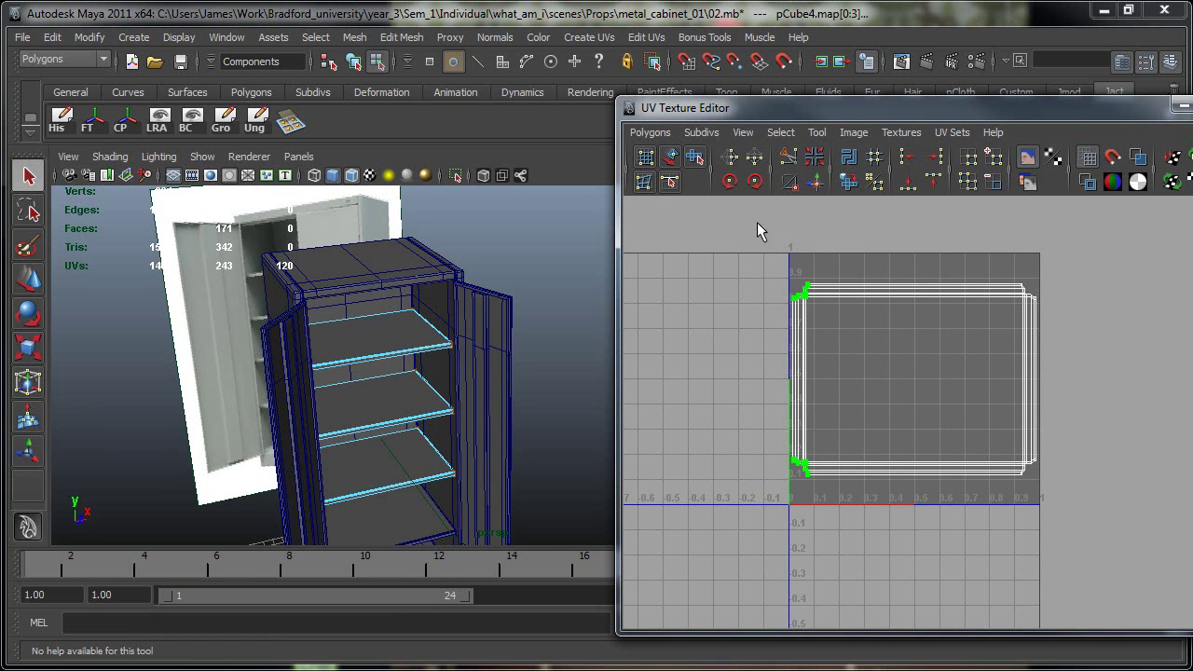
drag(757, 224, 955, 382)
key(w)
drag(768, 412, 974, 399)
drag(1007, 454, 967, 398)
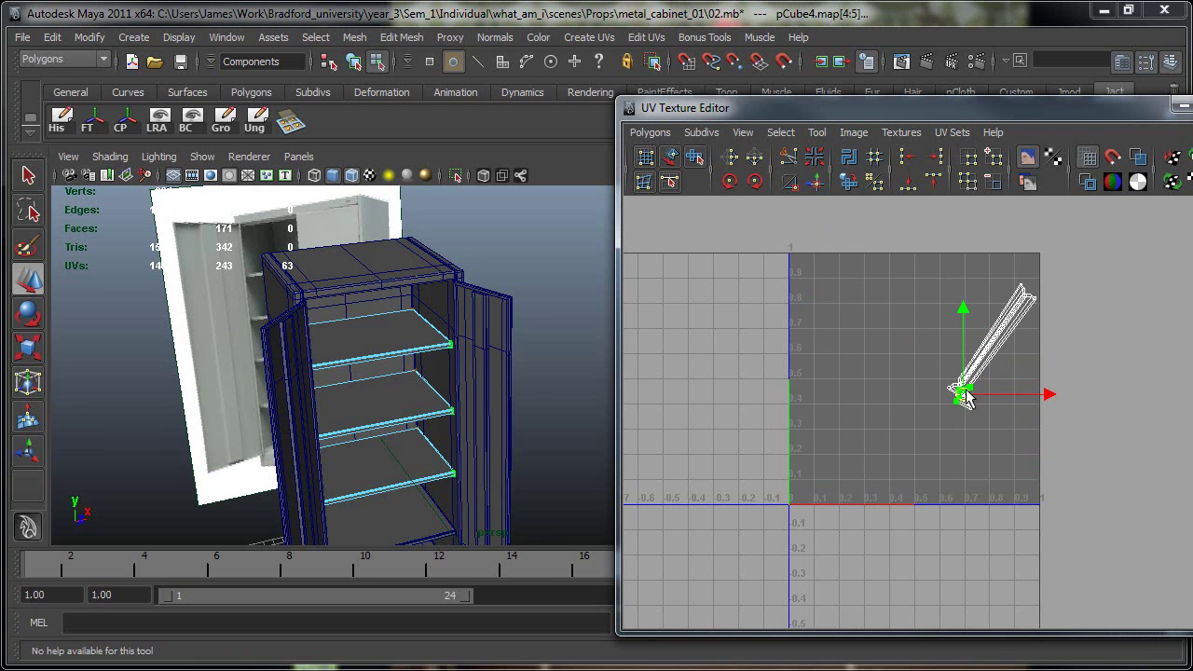
drag(1043, 301, 972, 384)
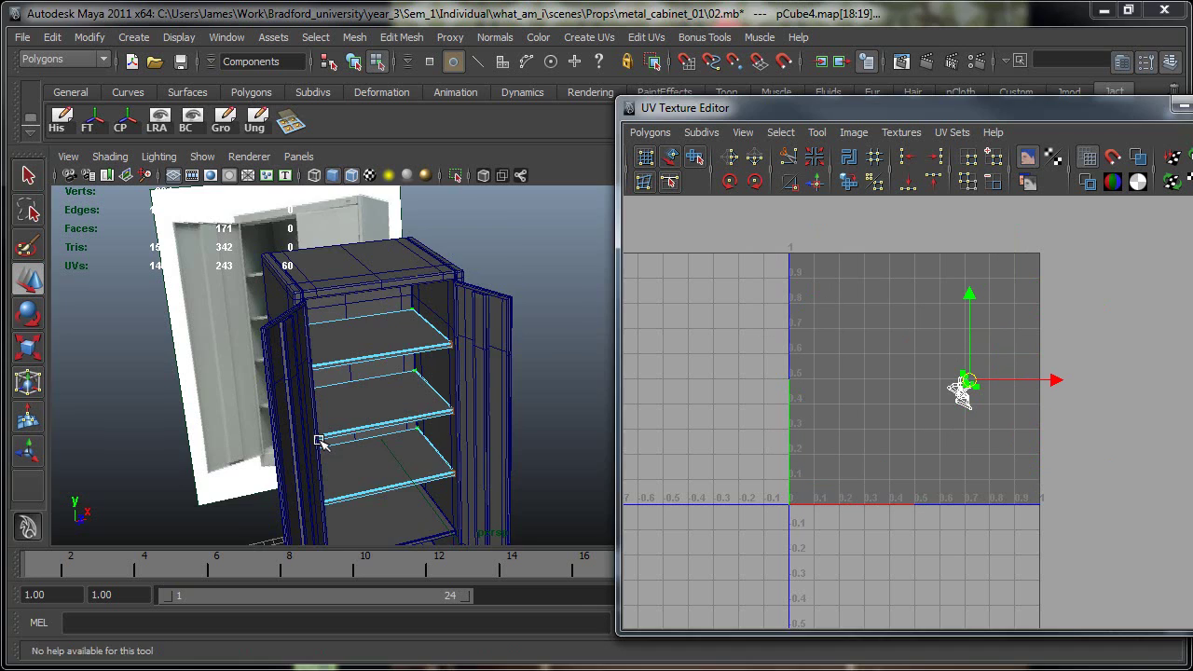
Return to object selection and select the lowest shelf to check its UV layout.
alt+middle_drag(383, 370, 380, 292)
right_drag(385, 296, 447, 249)
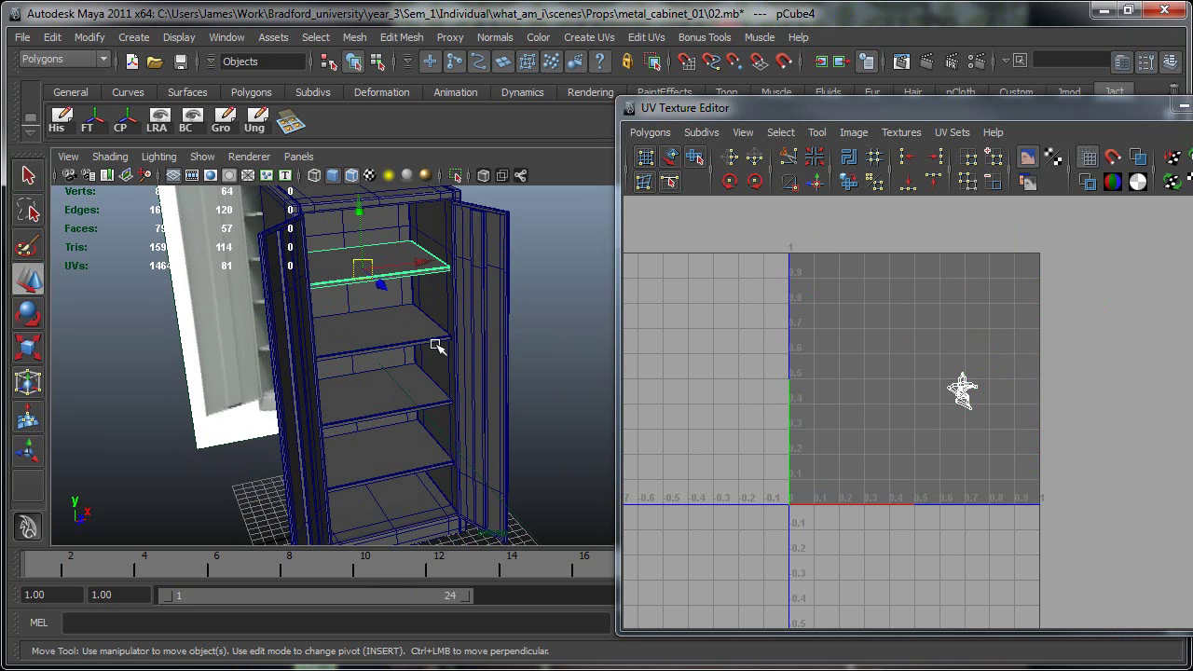
click(408, 467)
alt+drag(390, 515, 346, 439)
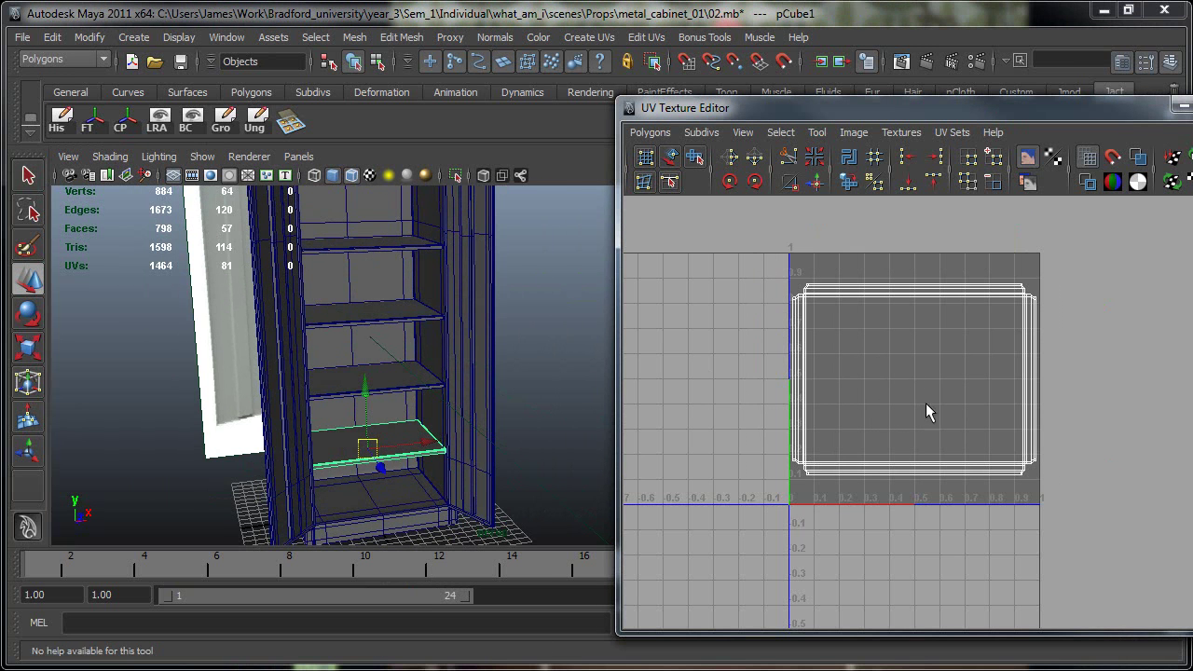
Compare the UV layouts of the lowest shelf and the copy directly above it by selecting them alternately.
click(322, 381)
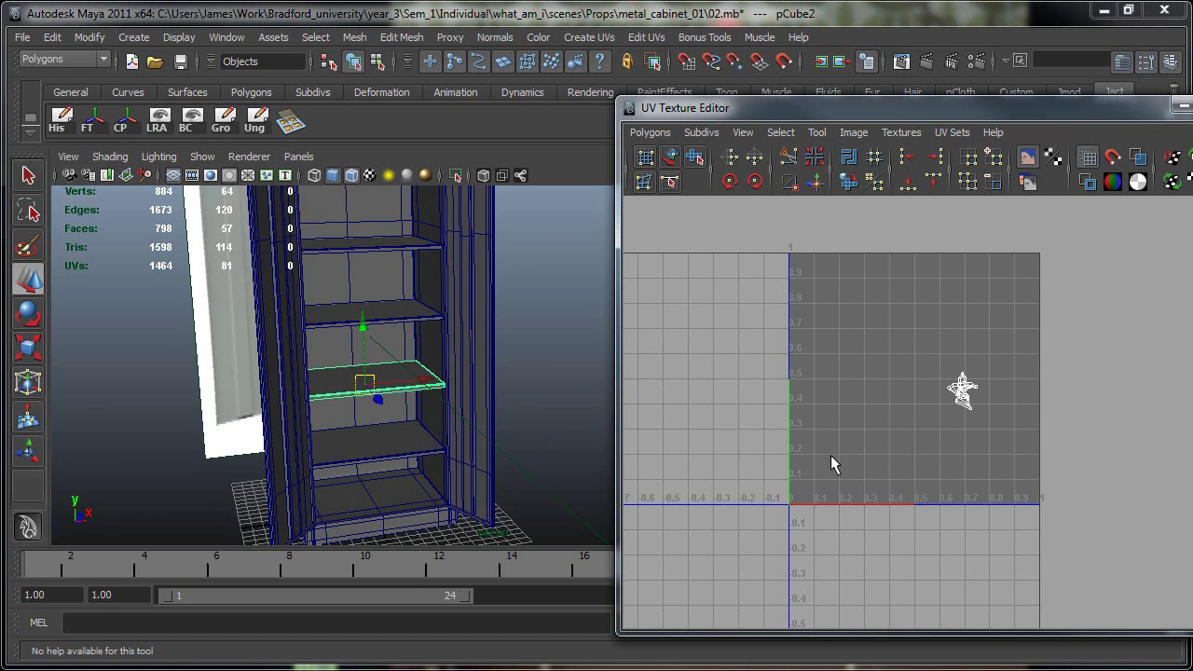
click(334, 462)
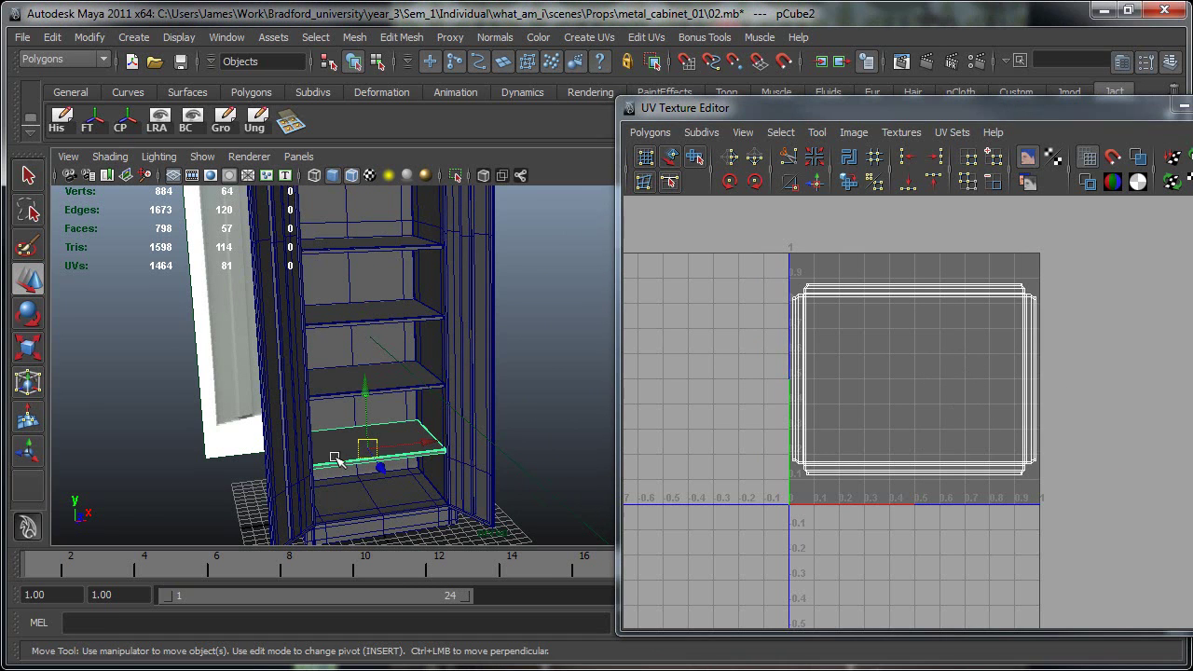
click(333, 382)
click(334, 443)
click(336, 388)
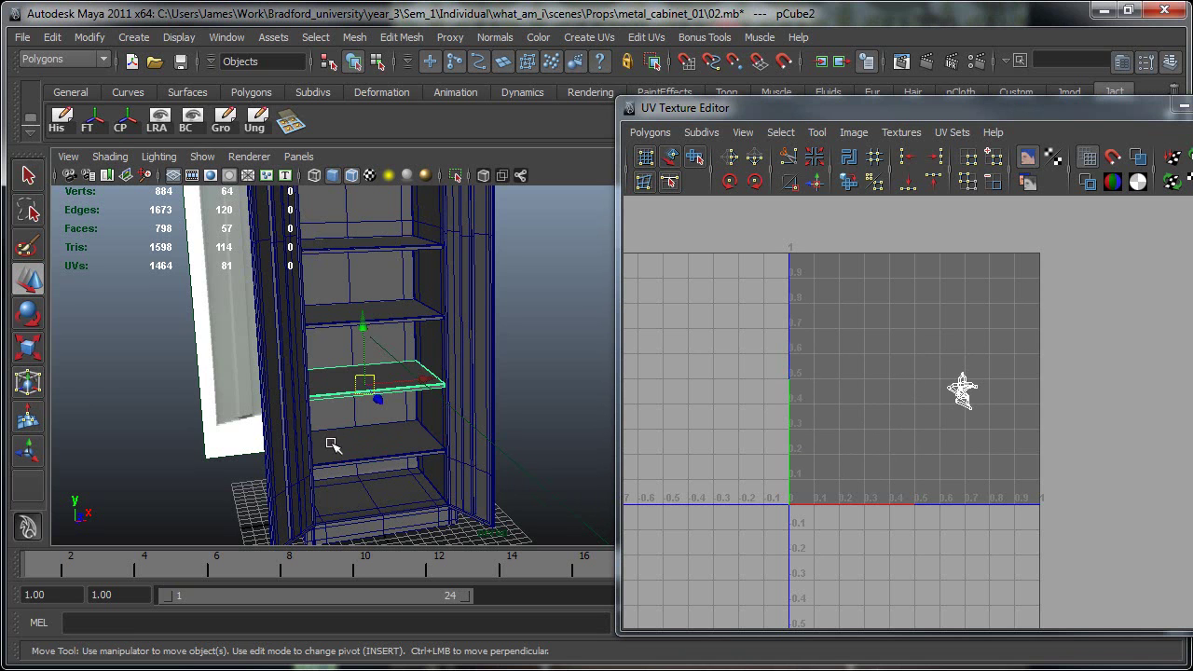
click(332, 442)
click(340, 383)
alt+drag(341, 446, 381, 467)
click(377, 469)
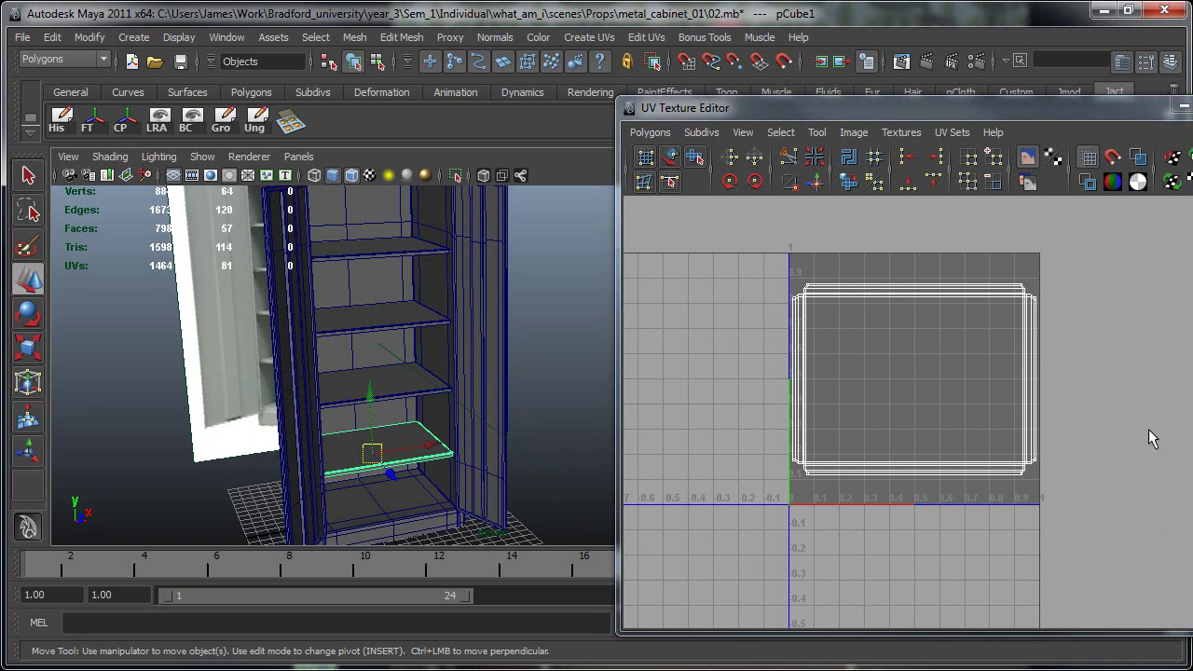
click(347, 394)
alt+drag(352, 403, 386, 407)
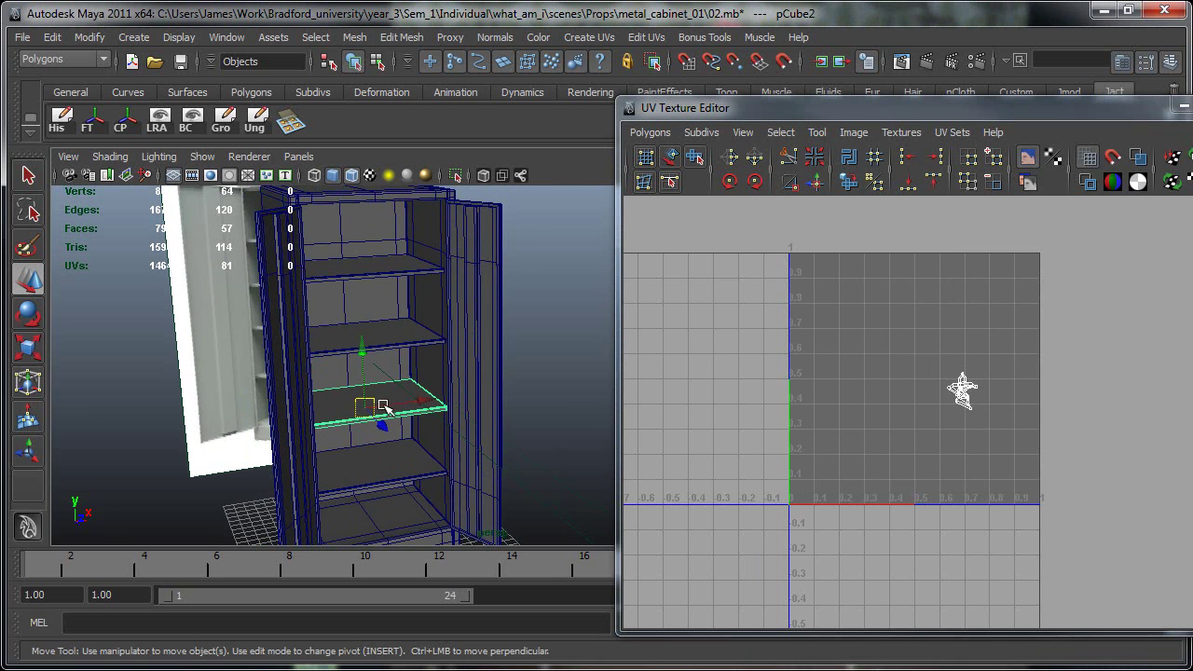
Select the lowest shelf and examine its front corner beside the cabinet's side wall up close.
mouse_move(434, 464)
alt+mouse_down()
mouse_move(487, 461)
mouse_move(447, 457)
alt+mouse_up()
alt+right_drag(317, 453, 397, 472)
alt+middle_drag(252, 474, 412, 365)
alt+right_drag(411, 365, 470, 384)
alt+middle_drag(470, 384, 354, 375)
alt+right_drag(355, 375, 525, 402)
alt+middle_drag(525, 402, 496, 406)
alt+right_drag(496, 407, 551, 399)
alt+middle_drag(550, 399, 456, 416)
alt+drag(456, 416, 466, 429)
click(461, 478)
alt+middle_drag(469, 425, 446, 402)
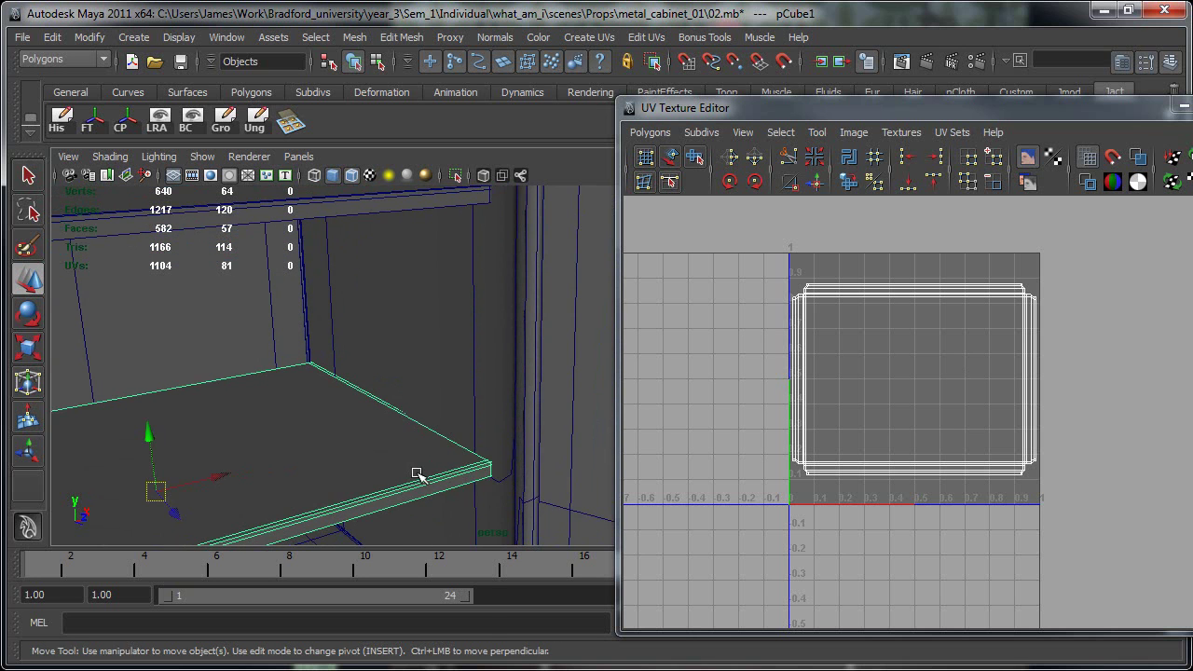
Move the UV Texture Editor clear of the viewport and select the top vertex at the lowest shelf's front corner.
right_drag(419, 475, 355, 474)
click(881, 109)
drag(881, 109, 1192, 122)
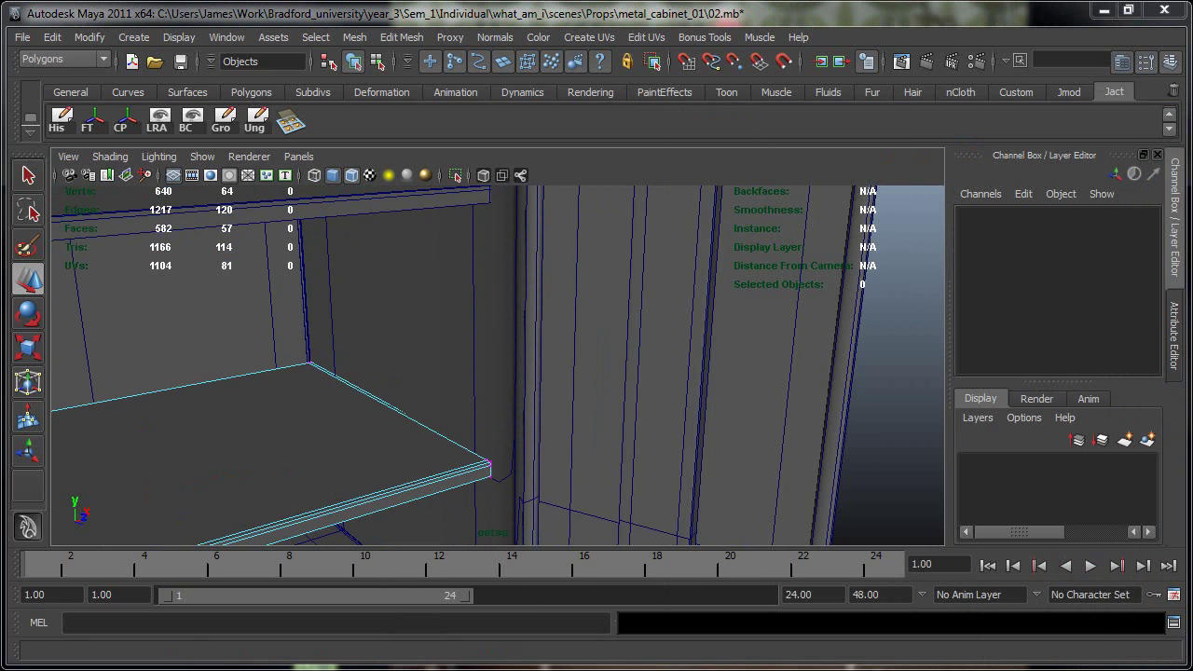
click(492, 464)
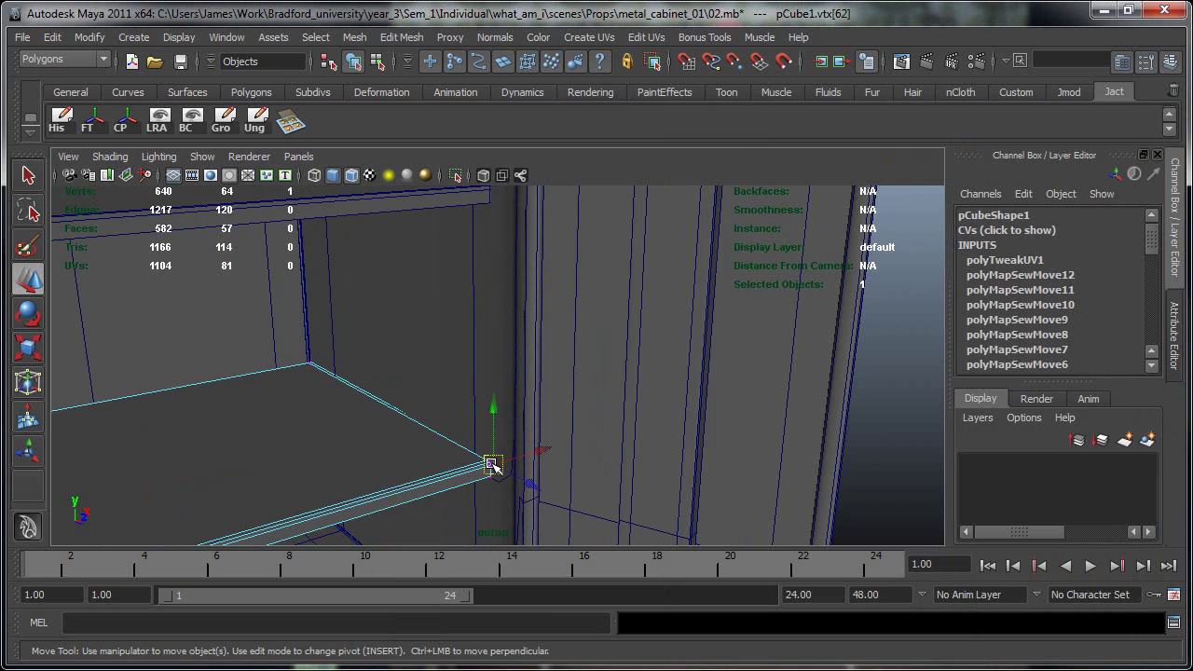
Examine the vertices clustered at the lowest shelf's front corner by selecting them together, ending with the whole shelf selected.
alt+drag(514, 485, 524, 458)
scroll(588, 453, up, 5)
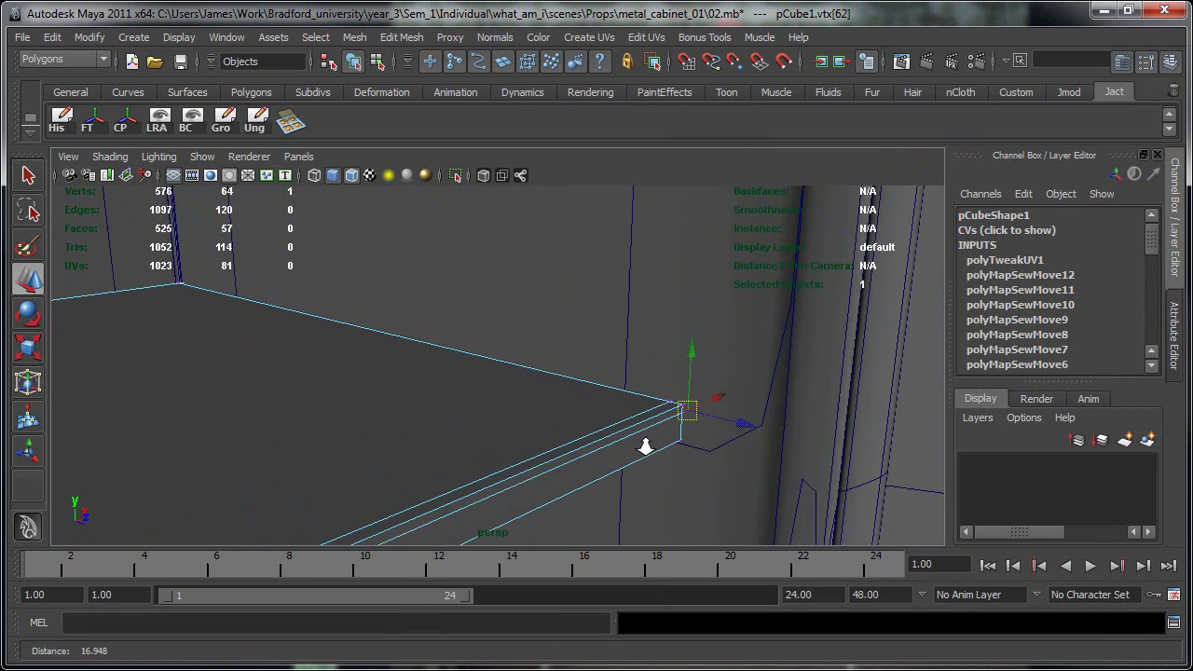
drag(732, 396, 792, 486)
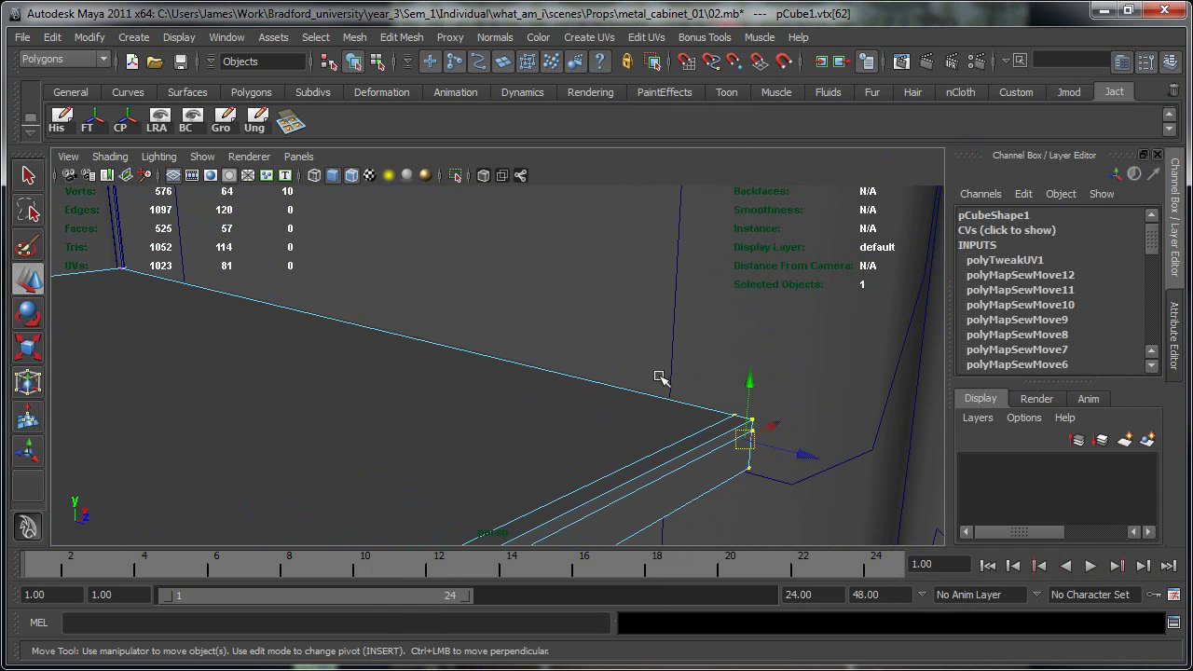
click(803, 385)
click(602, 418)
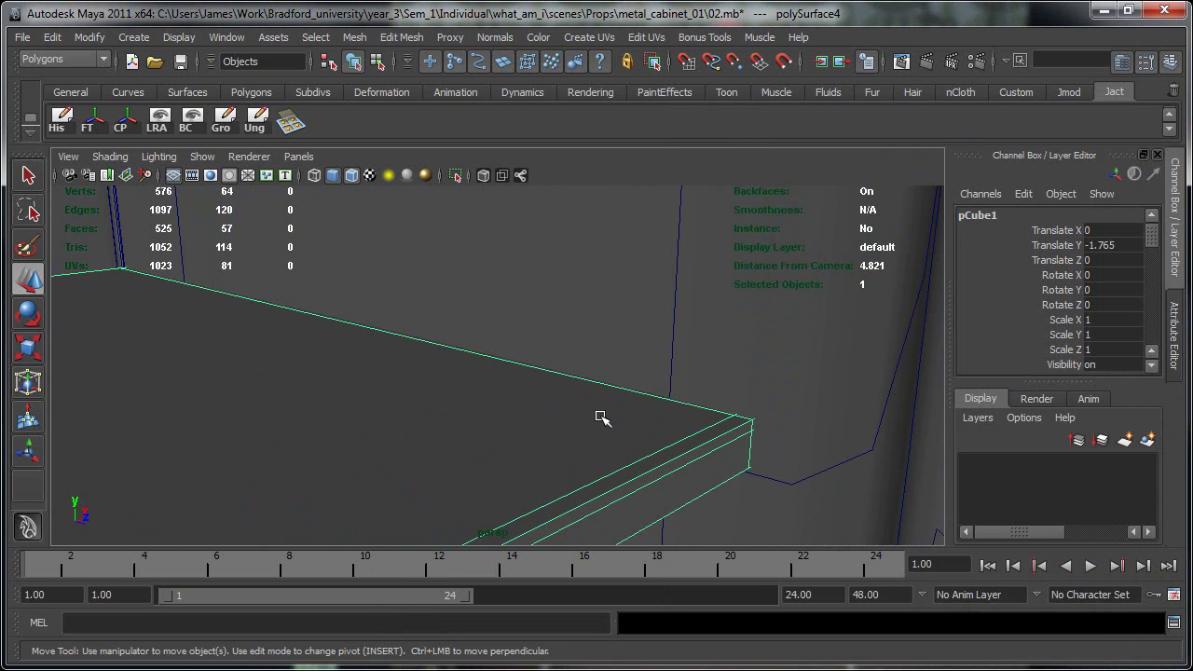
Select a single top vertex at the lowest shelf's front corner and display its CV coordinates in the Channel Box.
right_drag(603, 417, 548, 416)
click(752, 421)
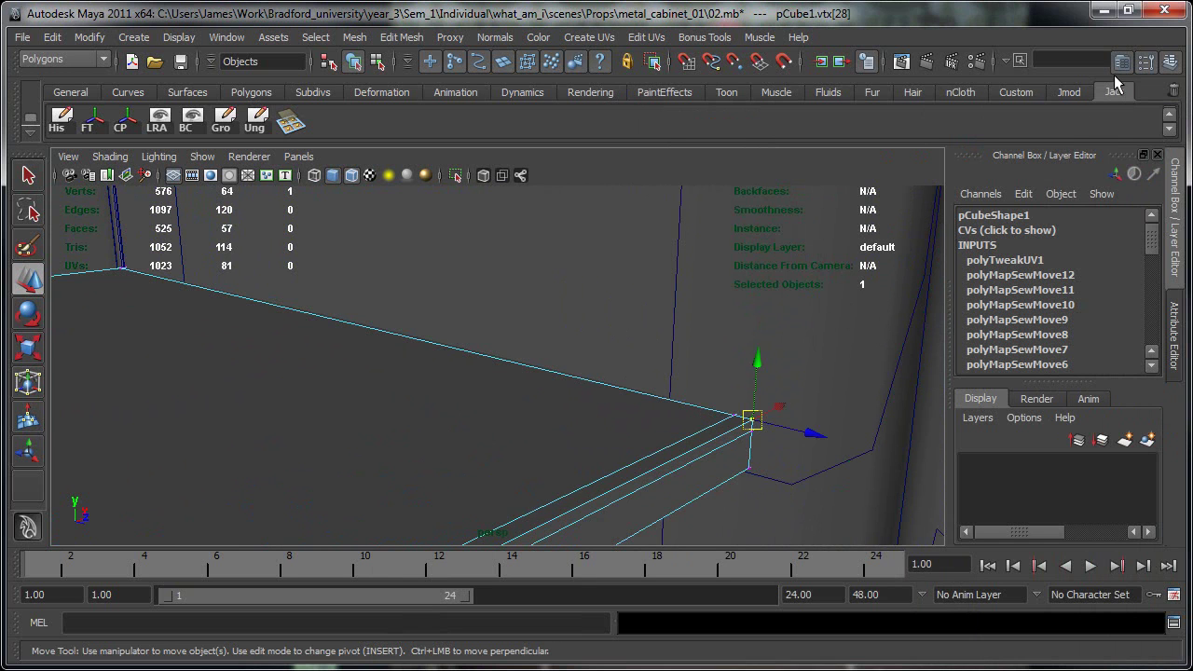
click(1025, 233)
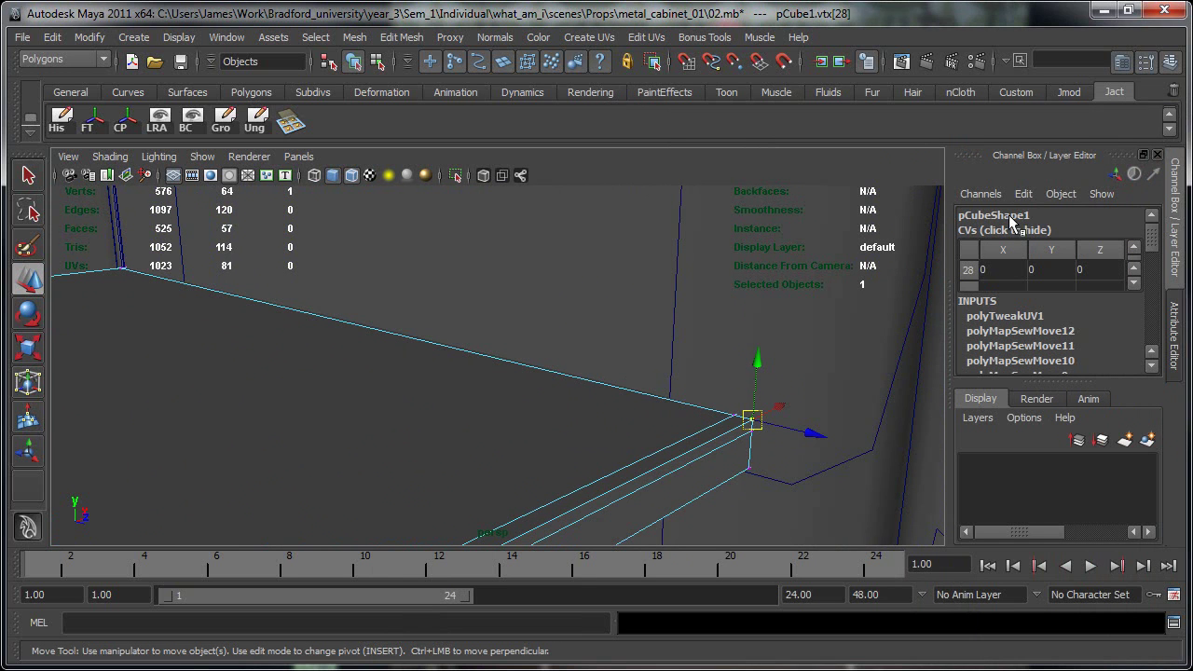
click(1009, 215)
drag(1153, 240, 1157, 245)
Inspect the front corner of the shelf directly above, then reselect the lowest shelf.
alt+right_drag(664, 382, 300, 403)
alt+middle_drag(537, 425, 555, 441)
alt+drag(557, 443, 501, 466)
click(556, 377)
alt+drag(581, 407, 498, 346)
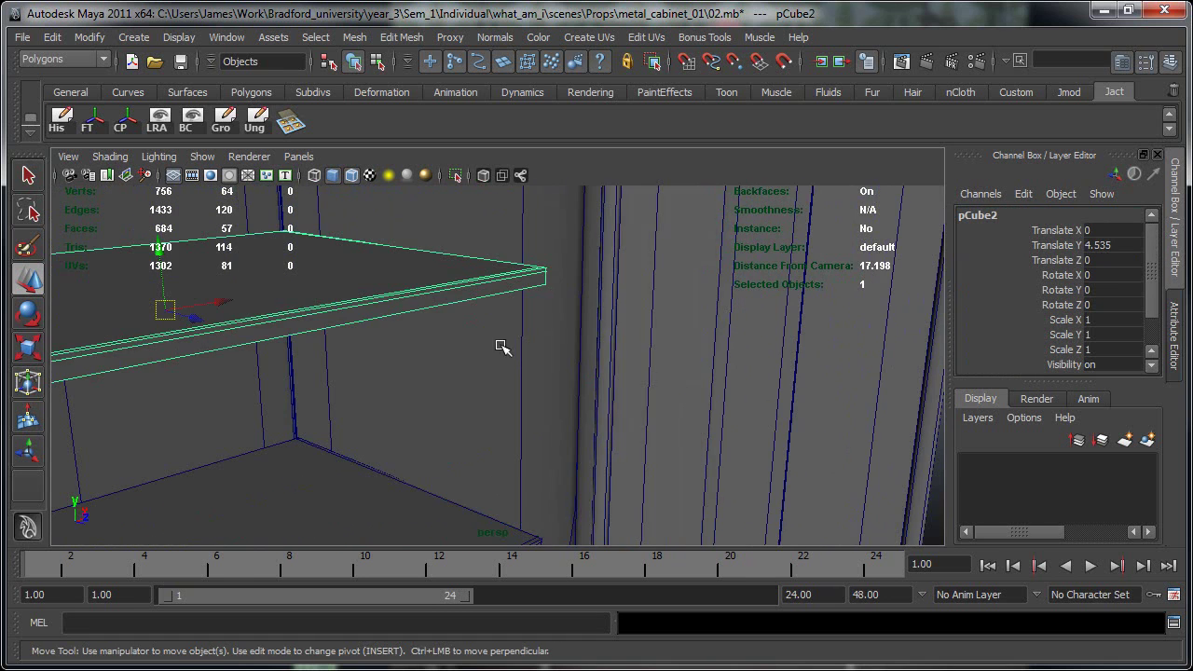
alt+right_drag(485, 335, 455, 304)
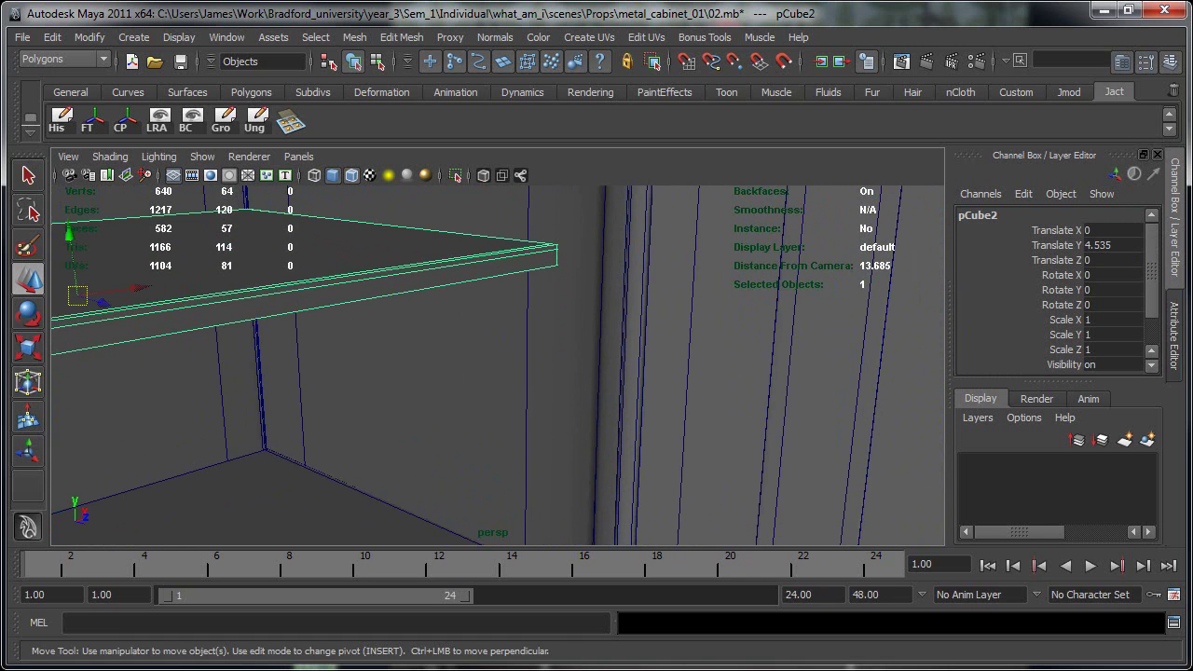
alt+drag(404, 362, 509, 420)
click(509, 420)
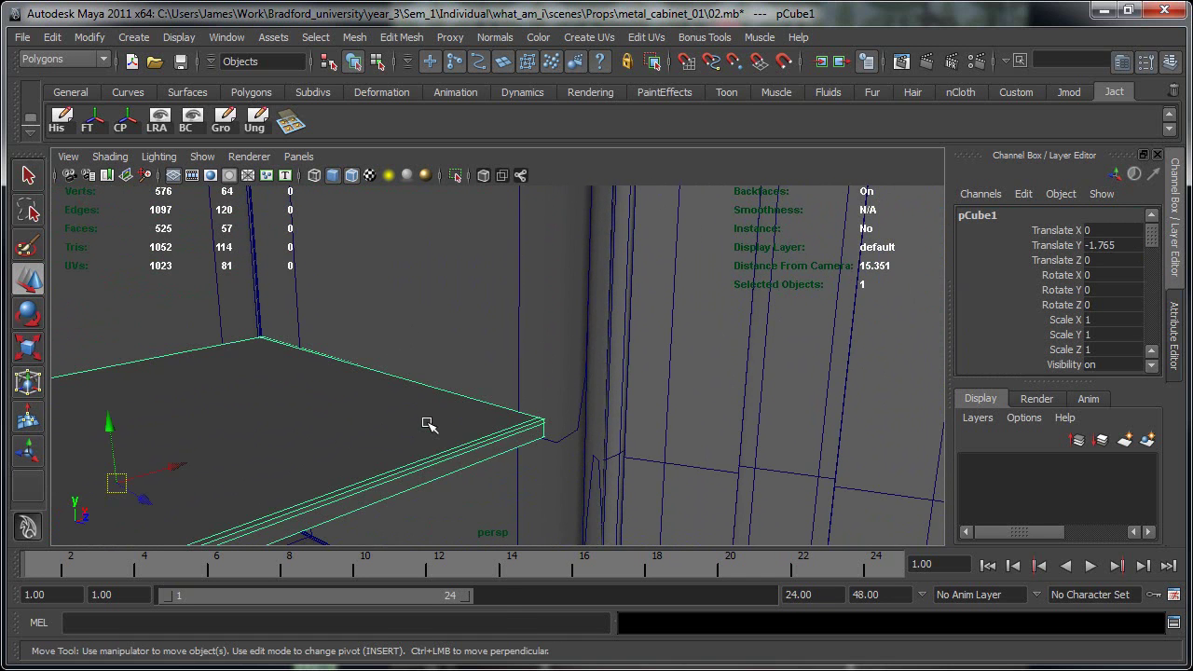
Compare the lowest shelf's front corner vertex with the same corner of the shelf above, selecting each in turn.
right_drag(426, 422, 362, 428)
click(549, 418)
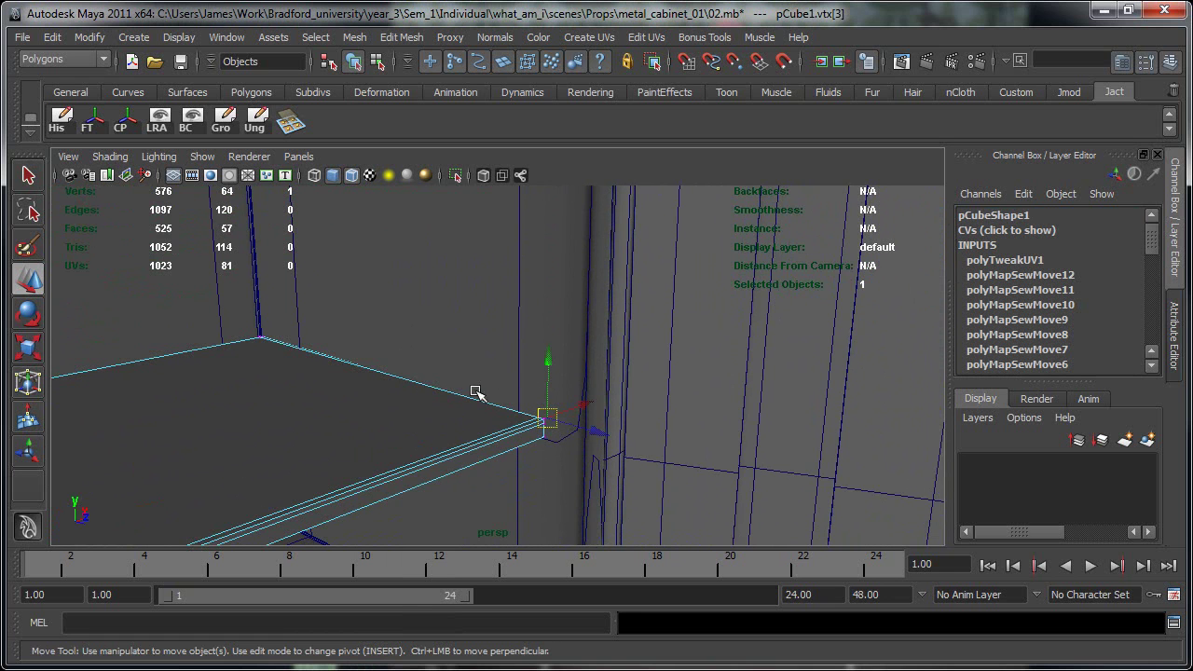
alt+middle_drag(527, 406, 578, 421)
alt+right_drag(579, 423, 474, 442)
alt+middle_drag(528, 371, 578, 454)
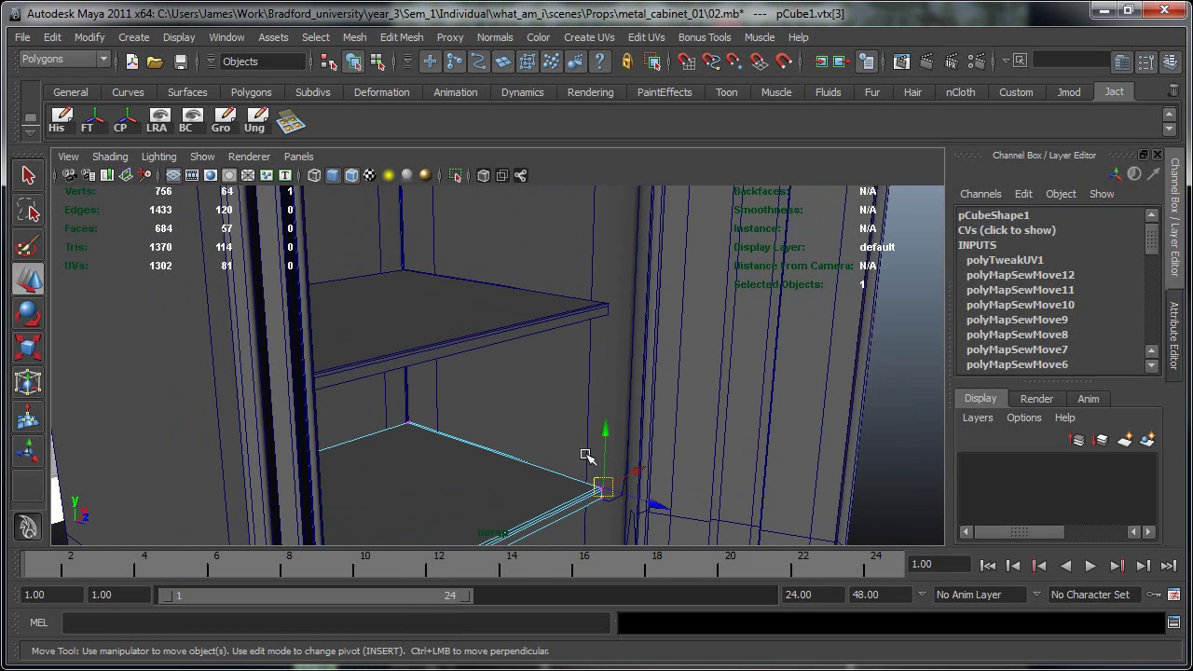
click(607, 313)
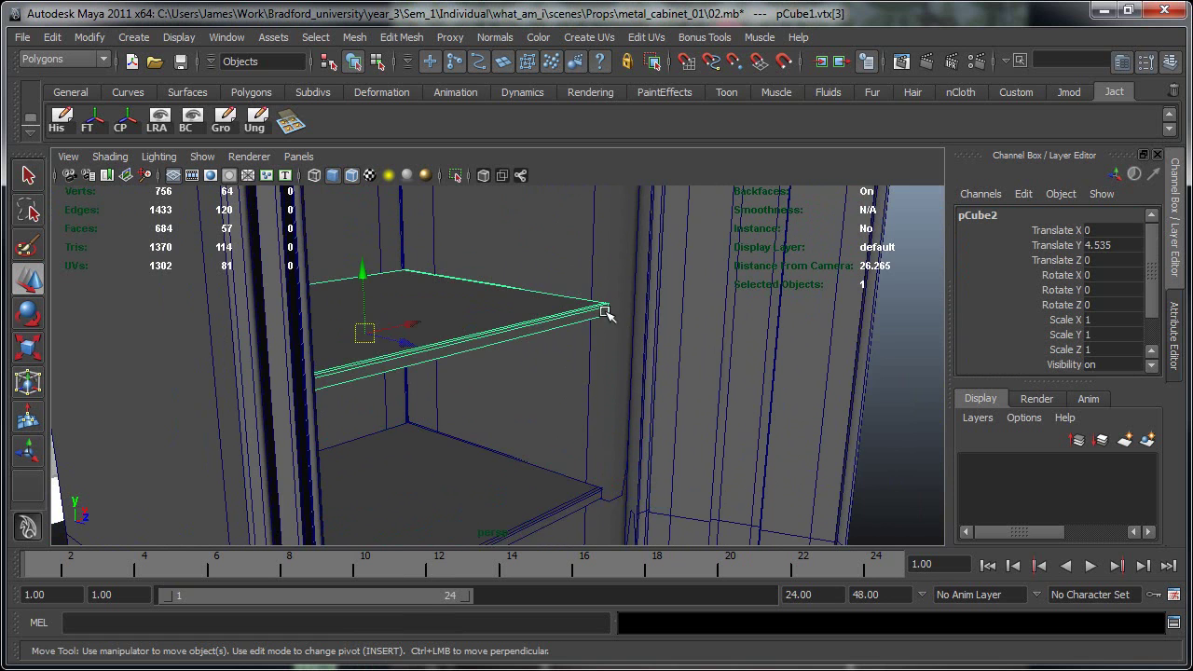
Reselect the lowest shelf as an object and examine the edges meeting at its front corner.
alt+drag(607, 311, 655, 407)
alt+right_drag(644, 532, 413, 456)
alt+middle_drag(548, 503, 597, 378)
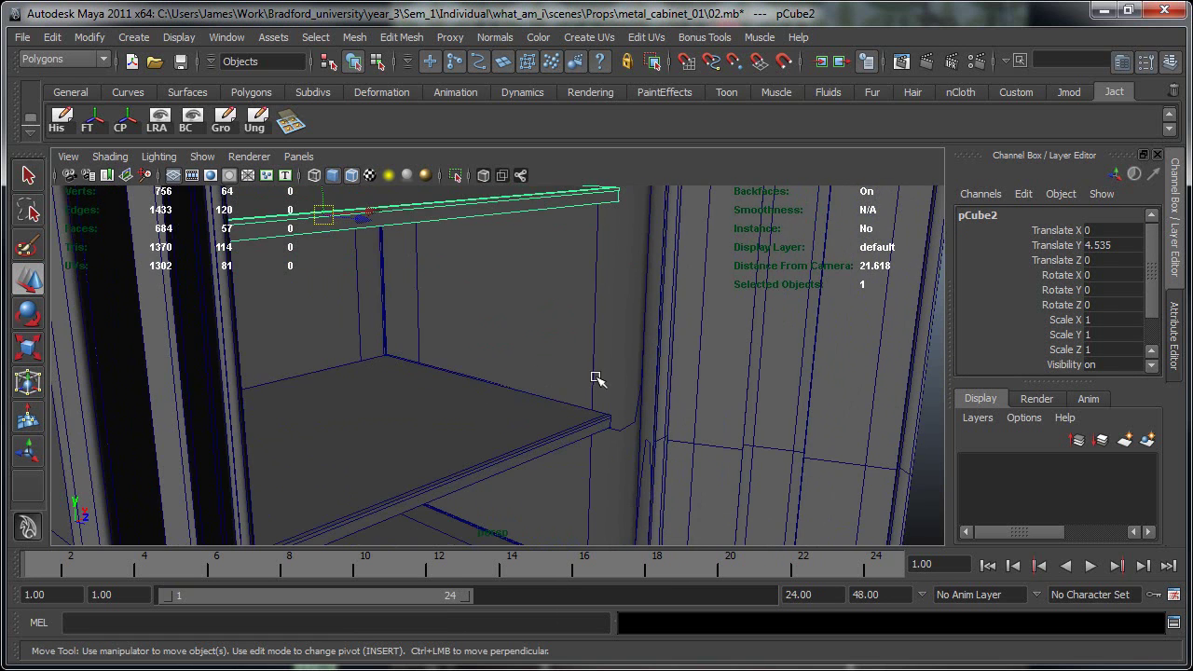
click(466, 410)
alt+drag(435, 447, 507, 439)
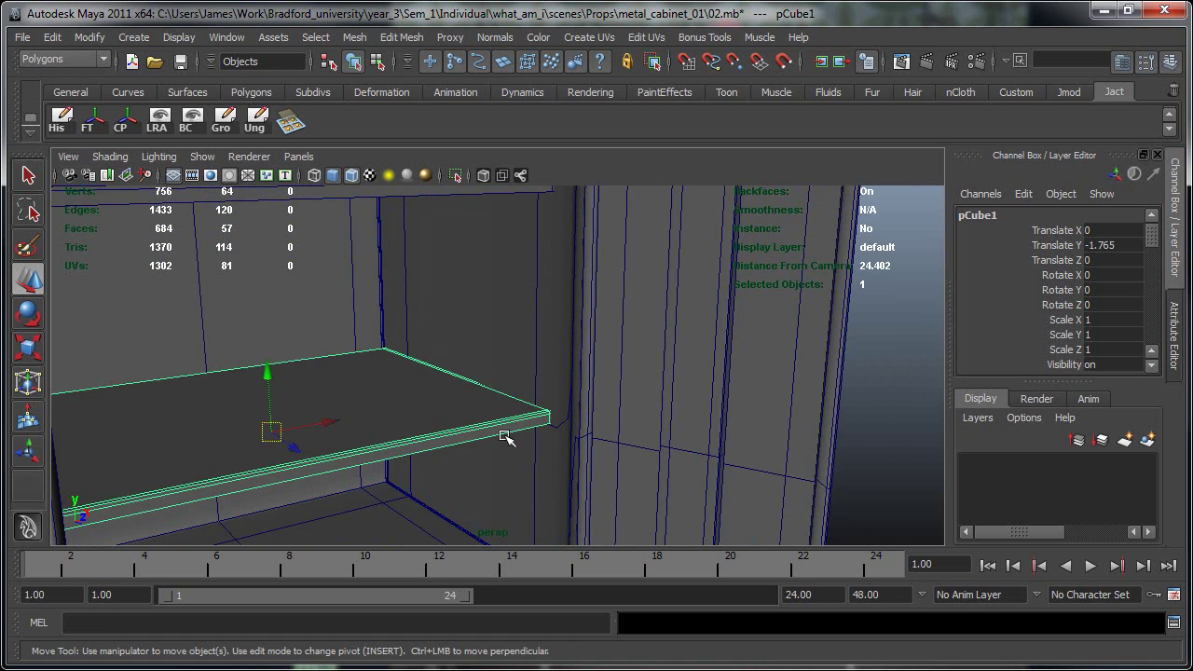
alt+right_drag(539, 416, 631, 430)
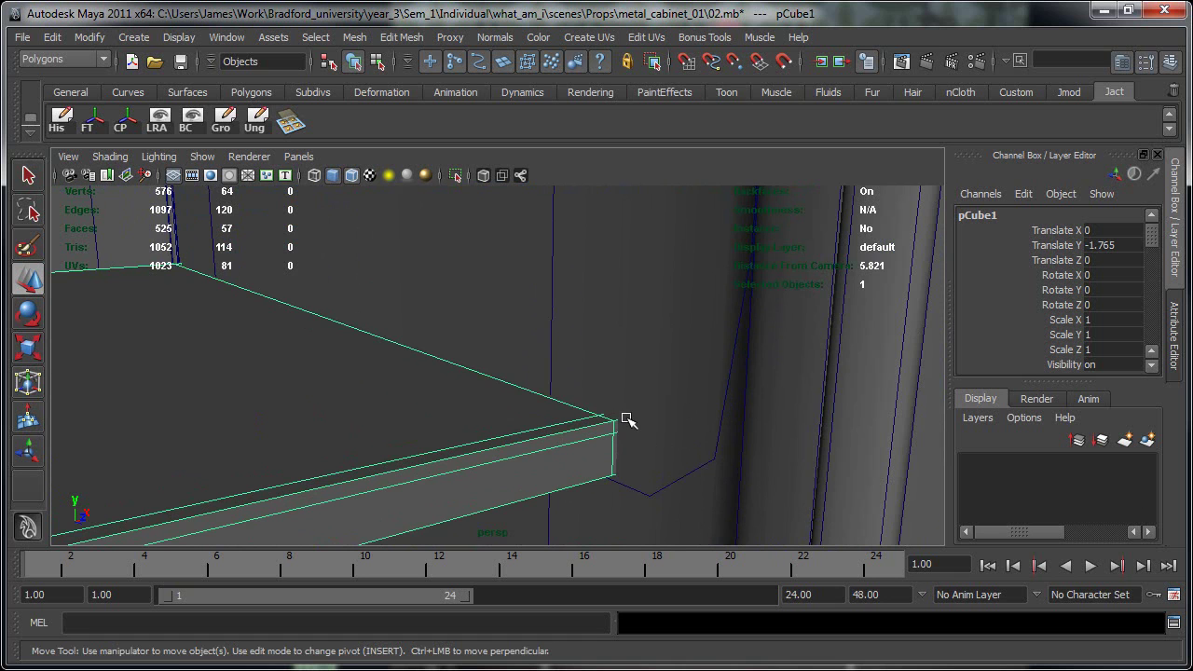
Select the shelf above the lowest one and examine its shape and position against the lowest shelf.
alt+right_drag(703, 416, 444, 408)
alt+middle_drag(508, 294, 553, 411)
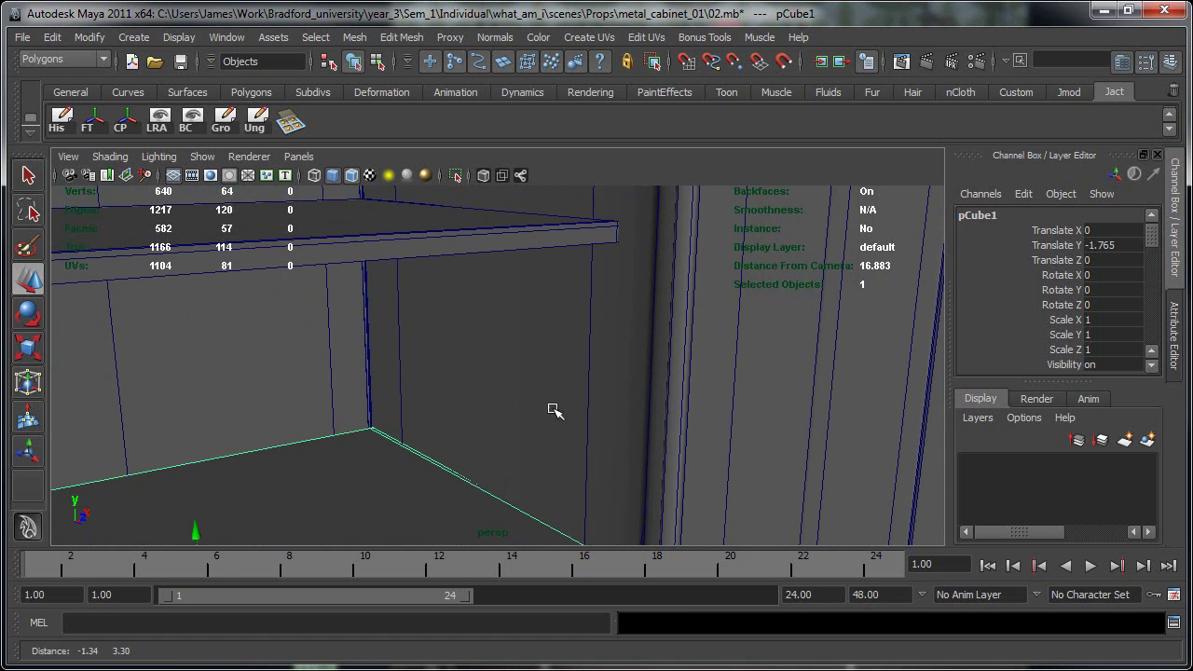
alt+drag(568, 294, 549, 294)
click(560, 278)
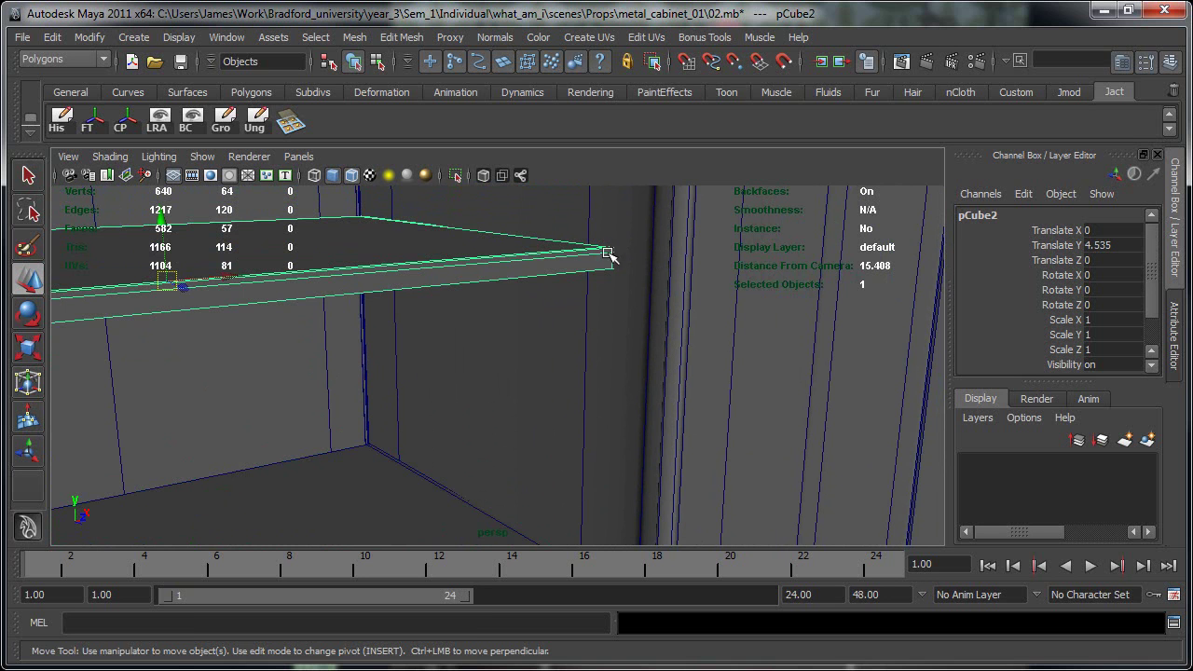
alt+right_drag(718, 452, 541, 402)
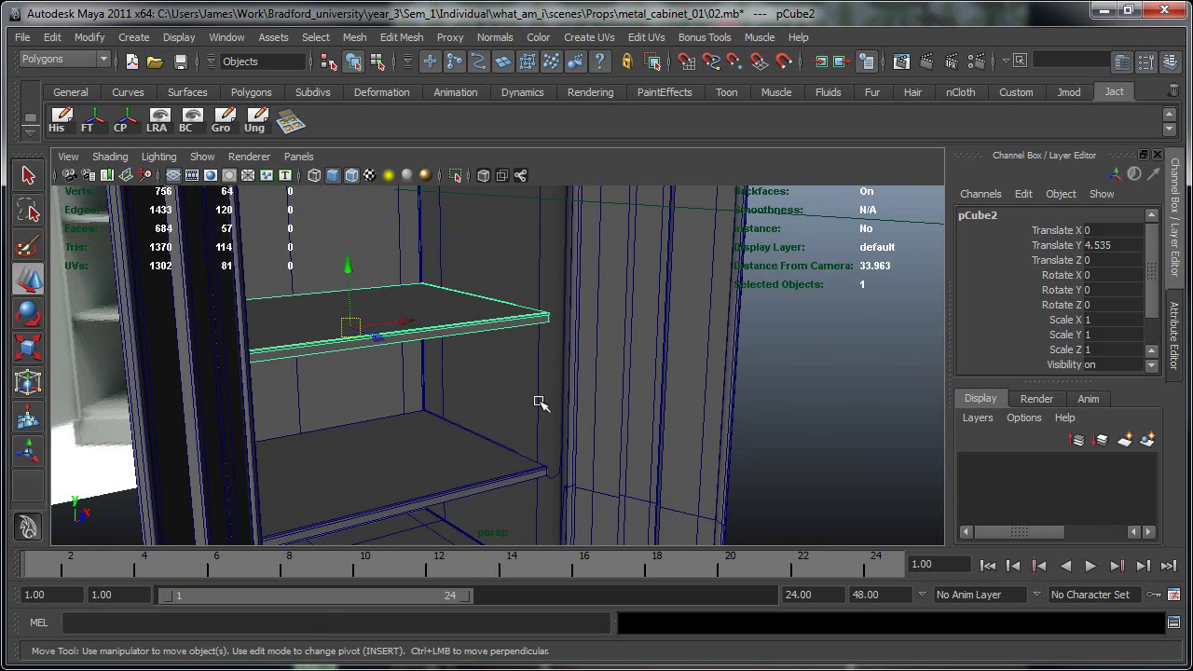
alt+middle_drag(541, 402, 628, 369)
alt+right_drag(455, 407, 628, 312)
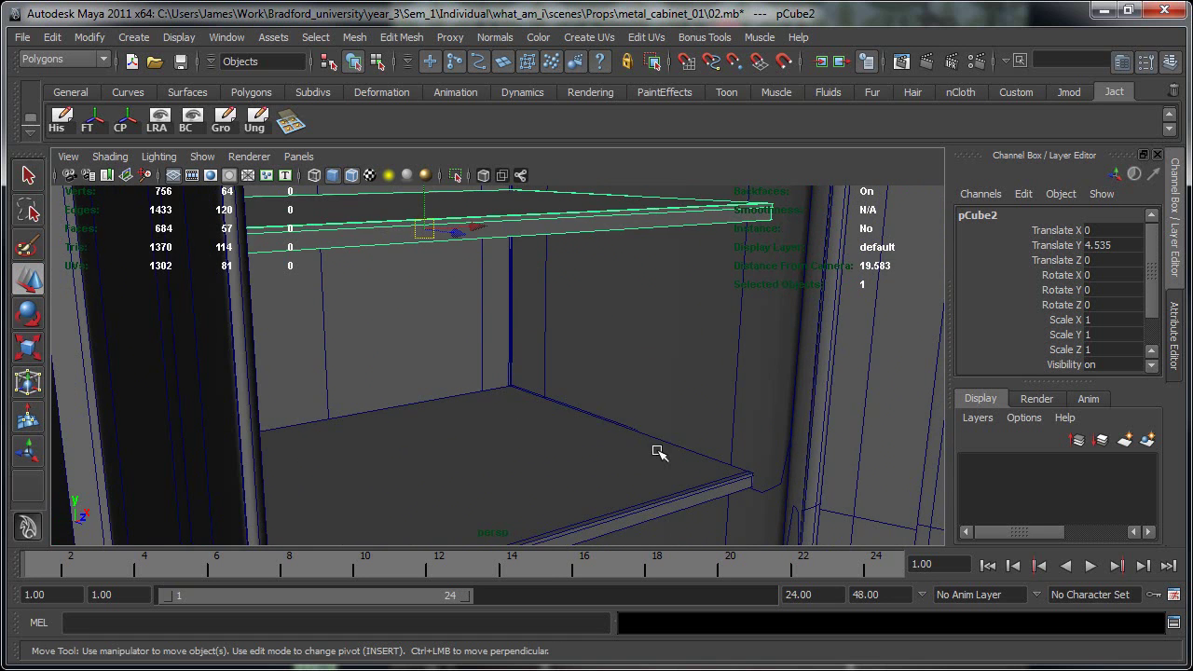
alt+drag(617, 414, 505, 453)
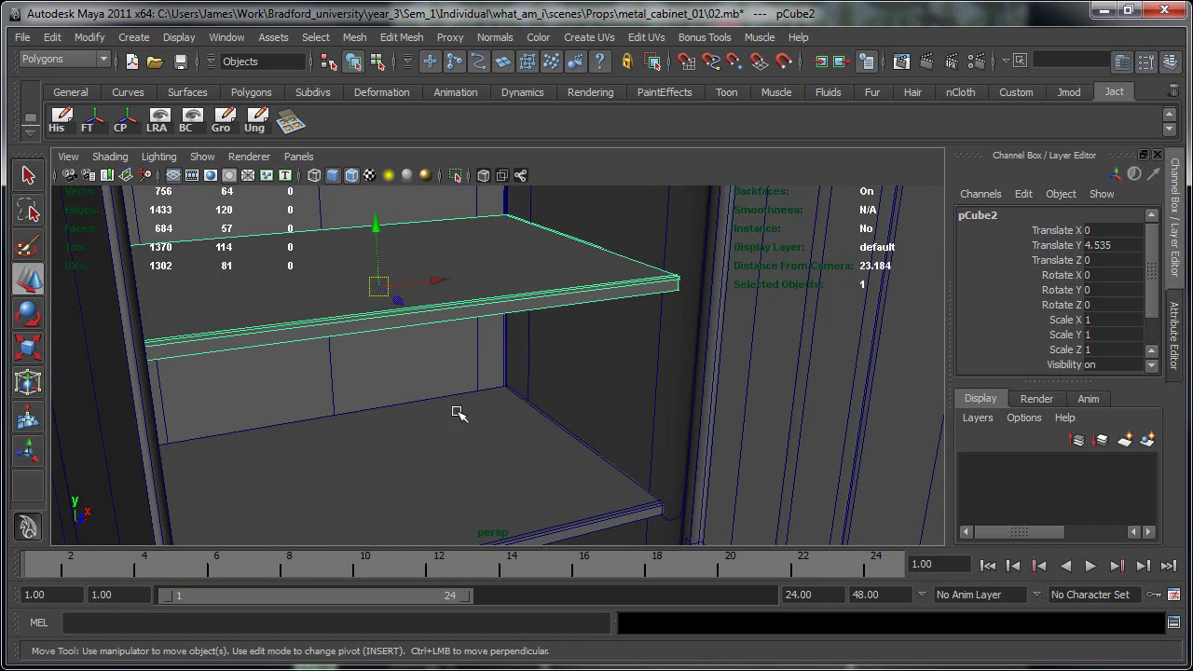
alt+middle_drag(514, 401, 583, 396)
alt+middle_drag(490, 354, 430, 309)
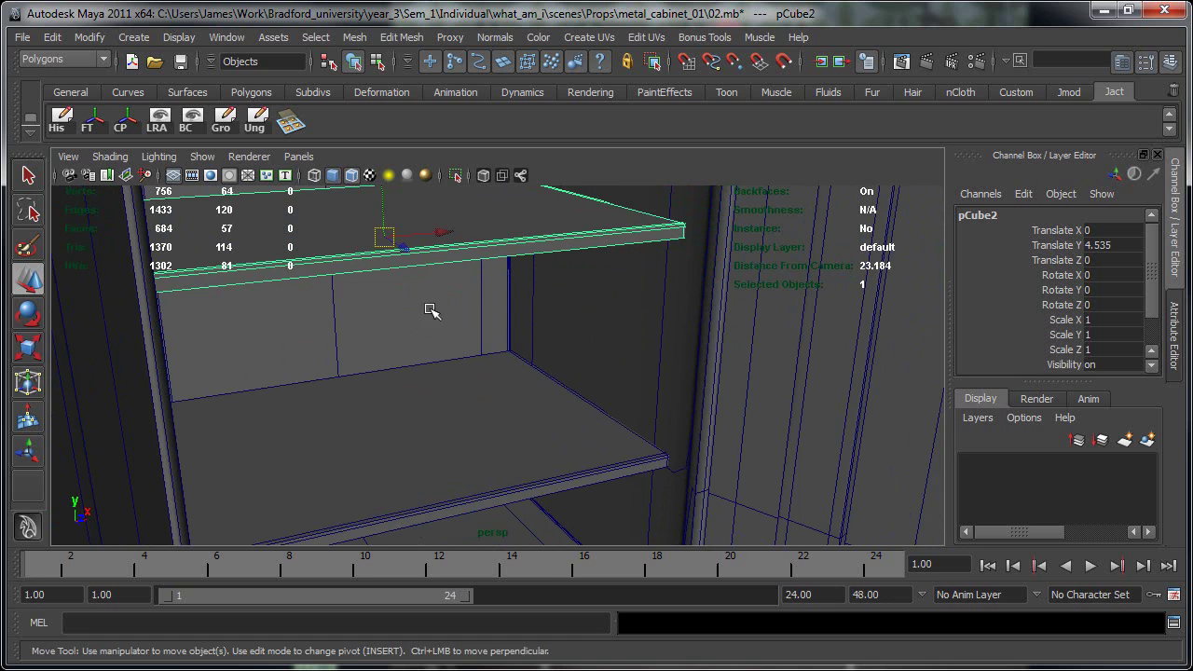
alt+middle_drag(510, 261, 558, 292)
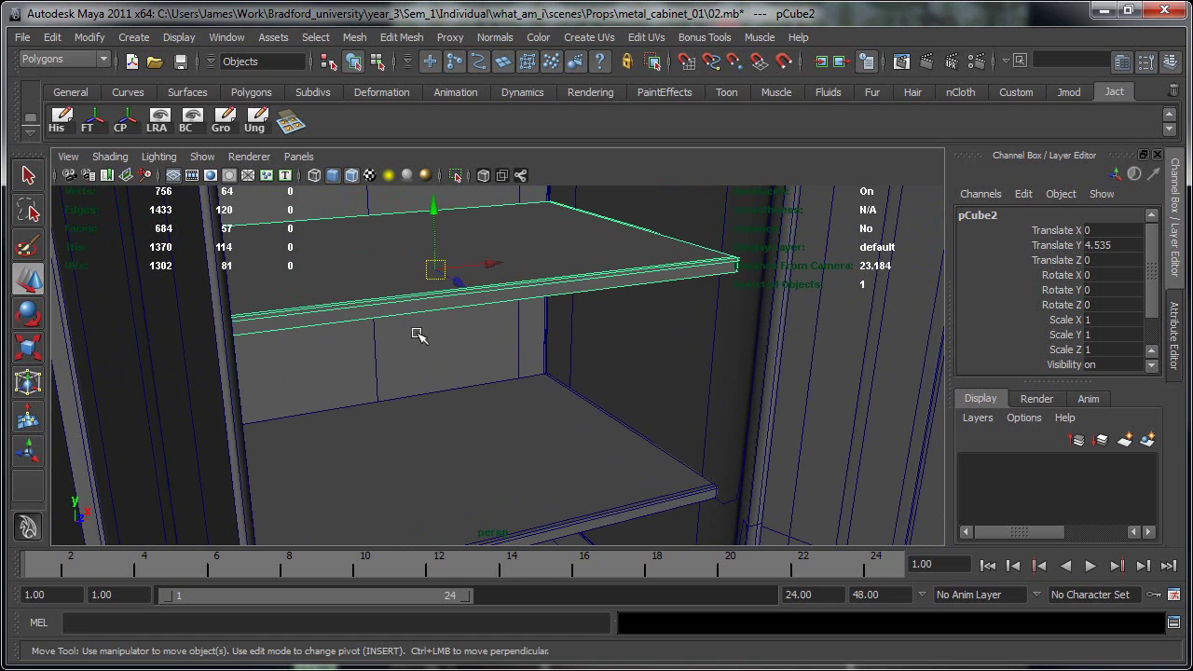
scroll(600, 495, down, 2)
scroll(522, 373, down, 2)
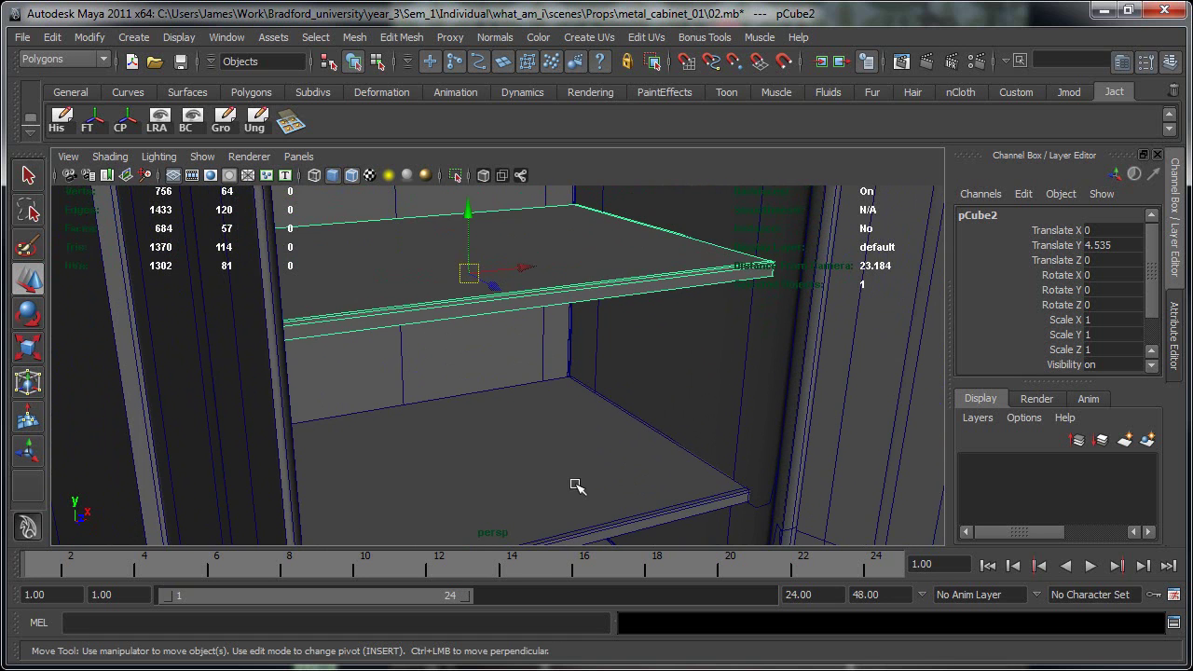
scroll(548, 433, down, 2)
alt+drag(475, 359, 479, 401)
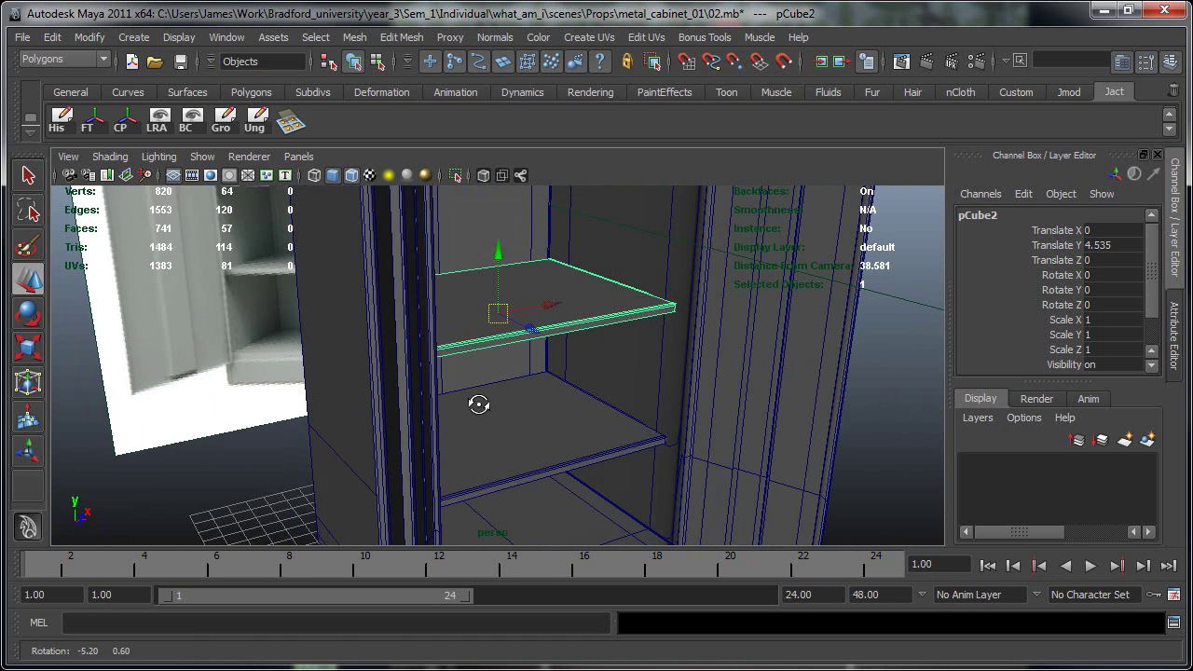
Select the lowest shelf as the source, then add the shelf directly above it to the selection as the target.
click(562, 433)
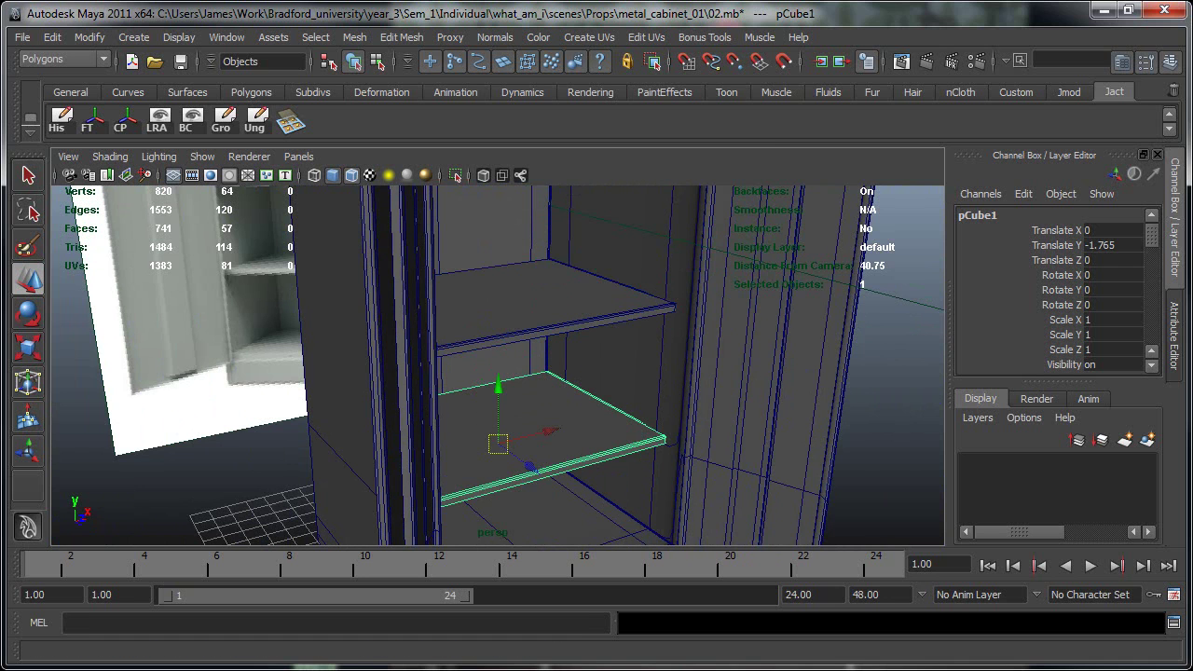
drag(1192, 104, 1065, 83)
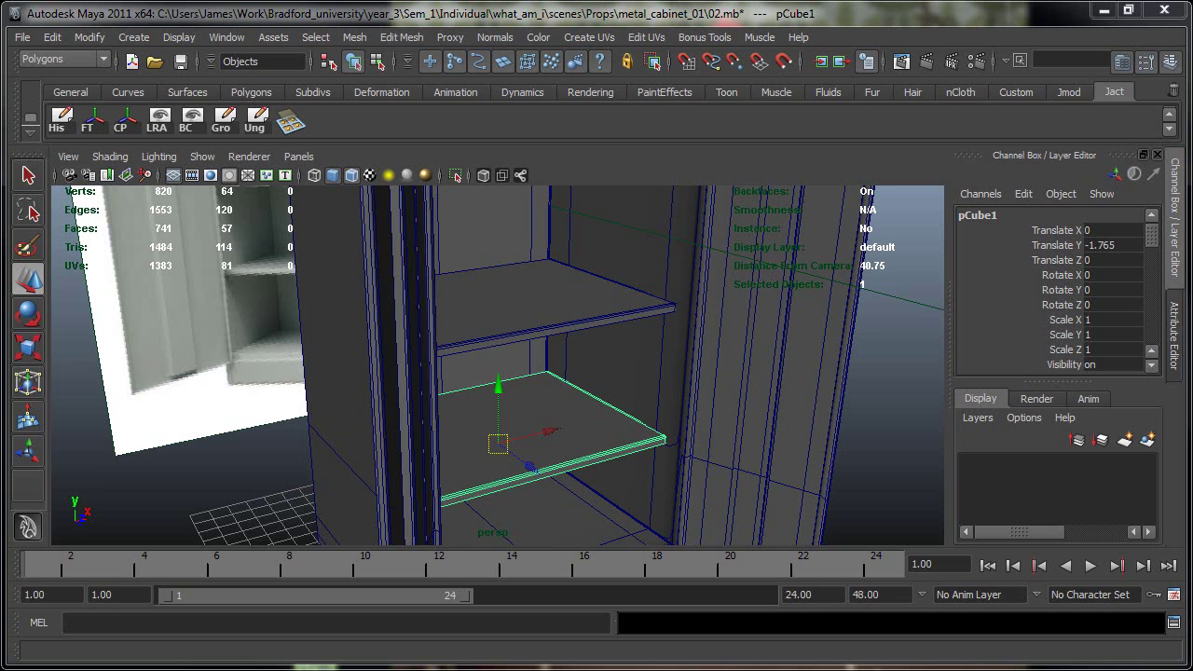
shift+click(541, 309)
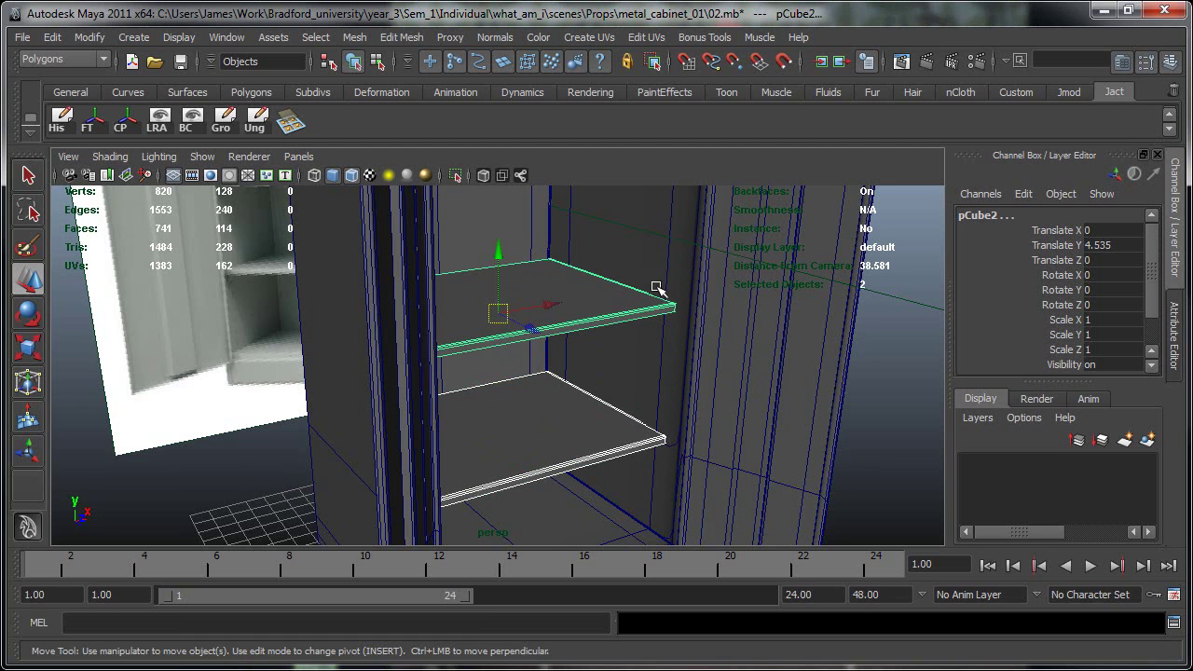
alt+right_drag(664, 308, 591, 368)
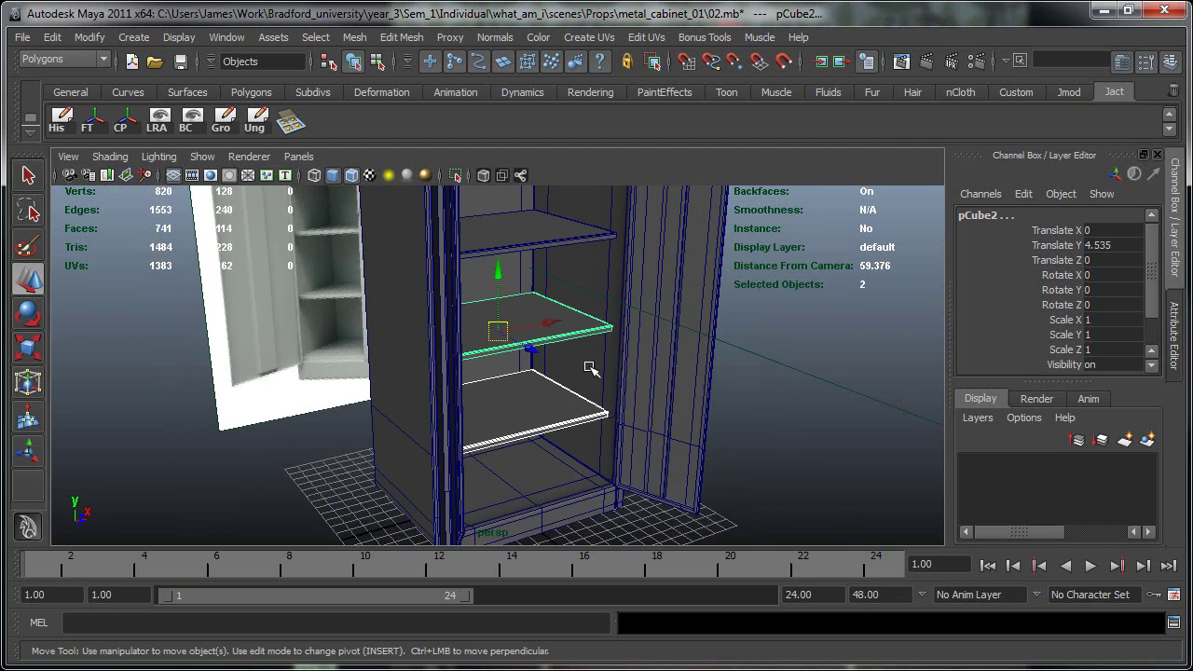
alt+drag(590, 368, 611, 460)
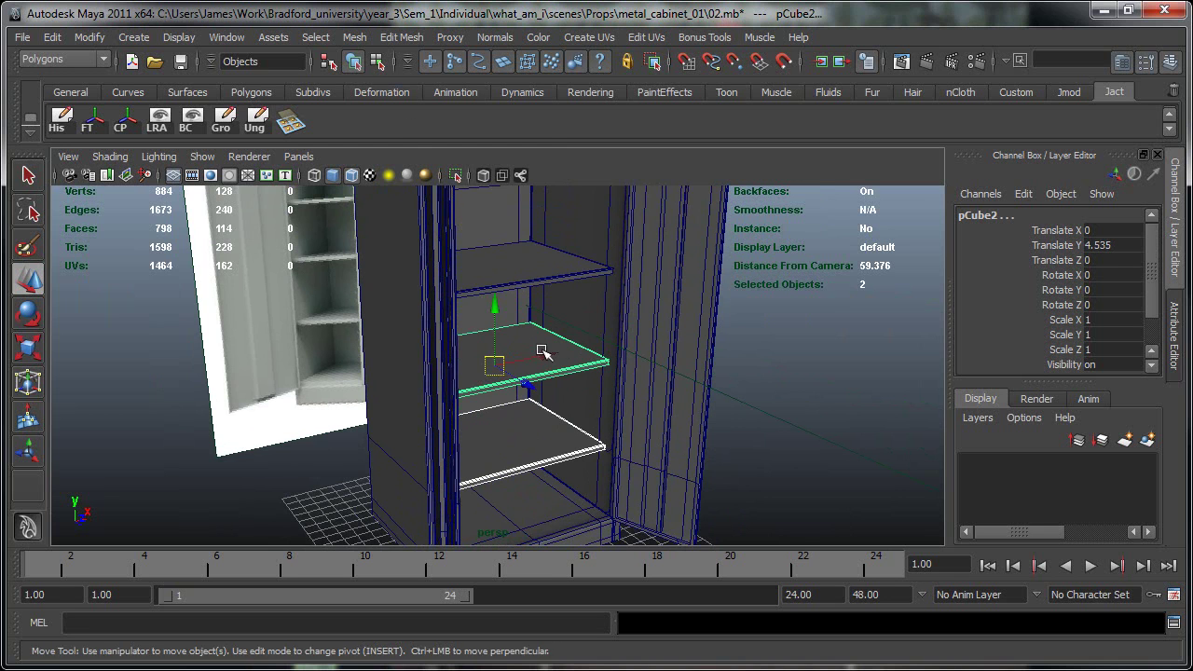
Open the Transfer Attributes options, reset them to defaults, and move the dialog clear of the selected shelves.
click(354, 37)
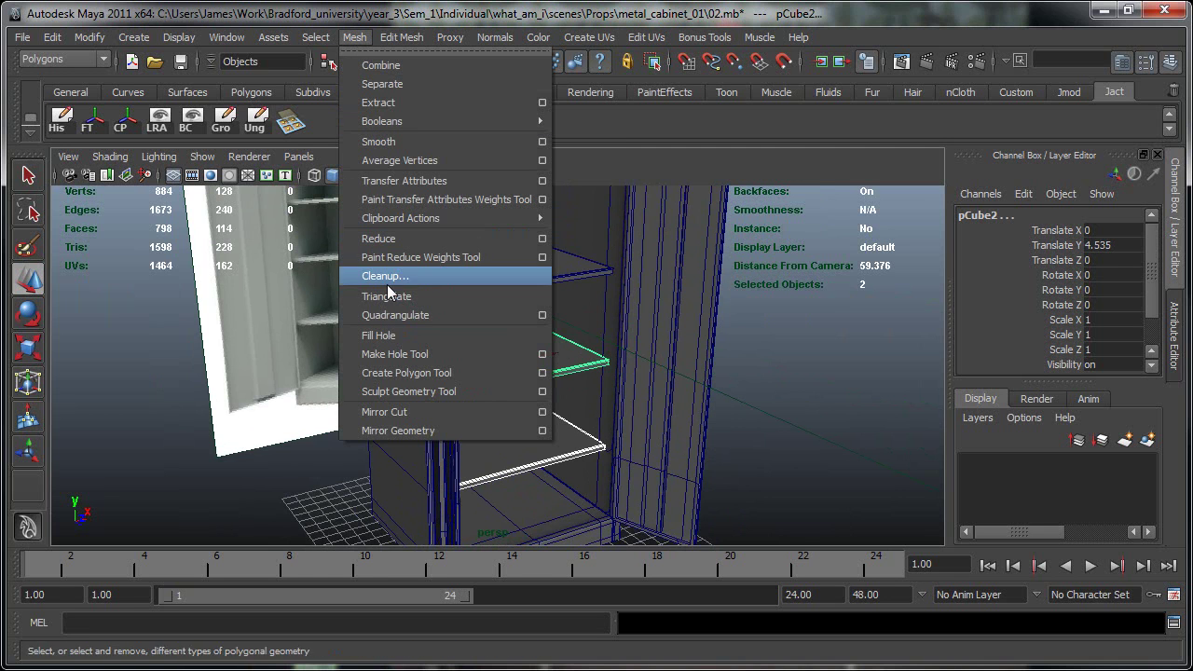
click(543, 181)
click(81, 198)
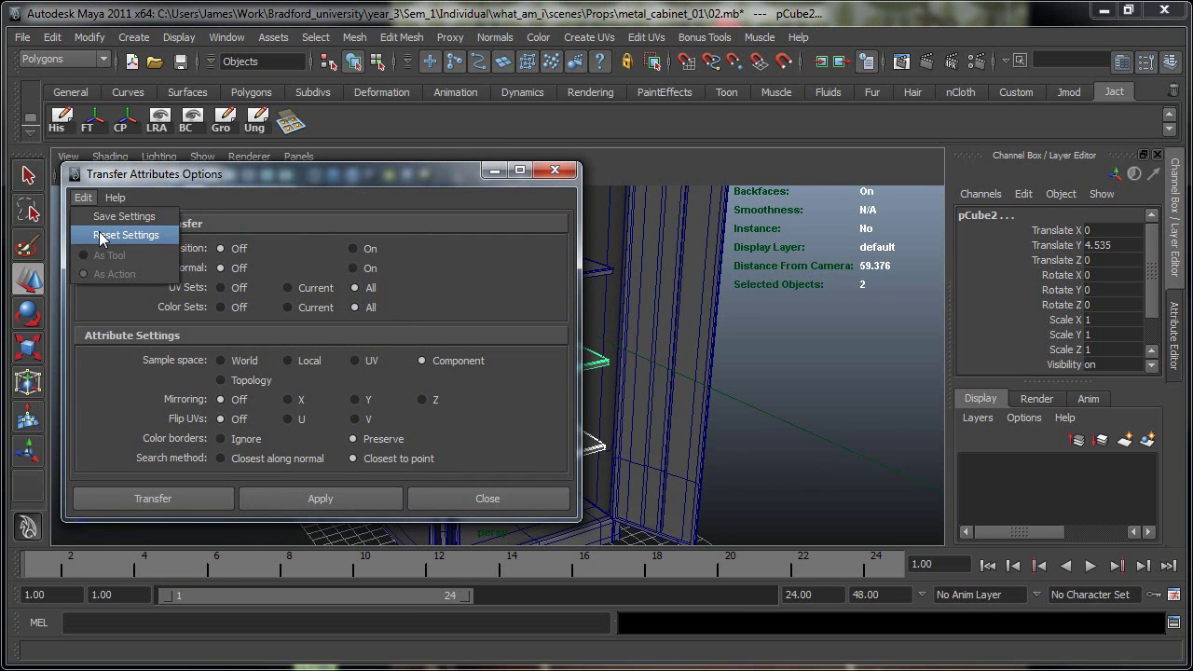
click(103, 236)
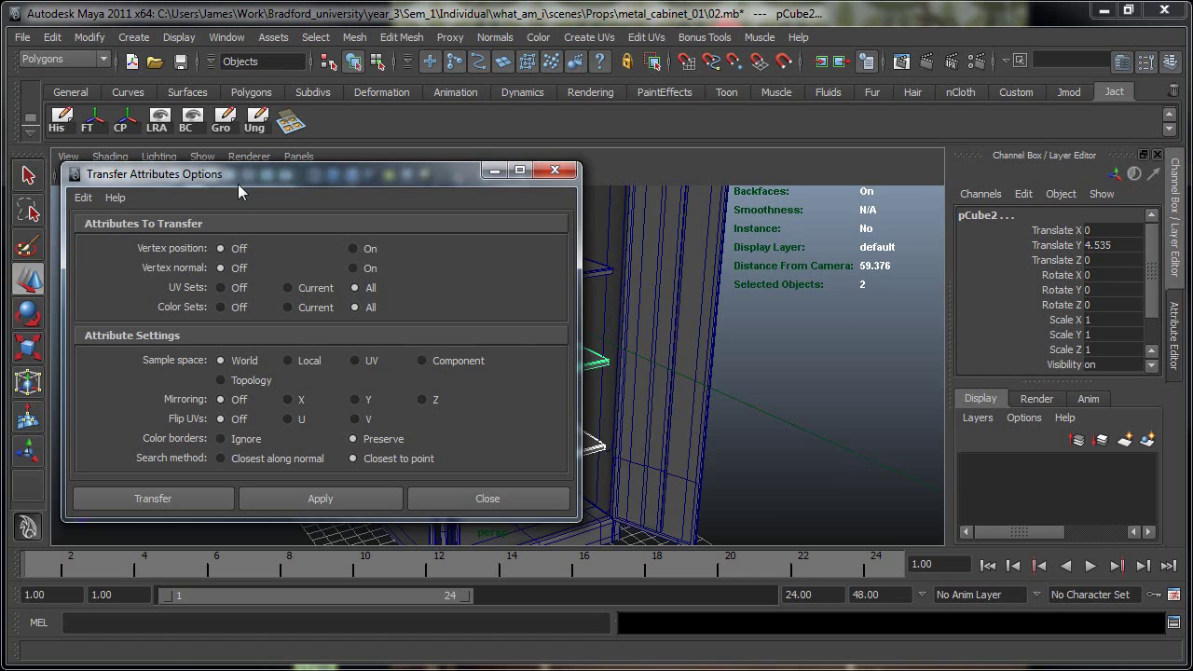
drag(238, 184, 755, 110)
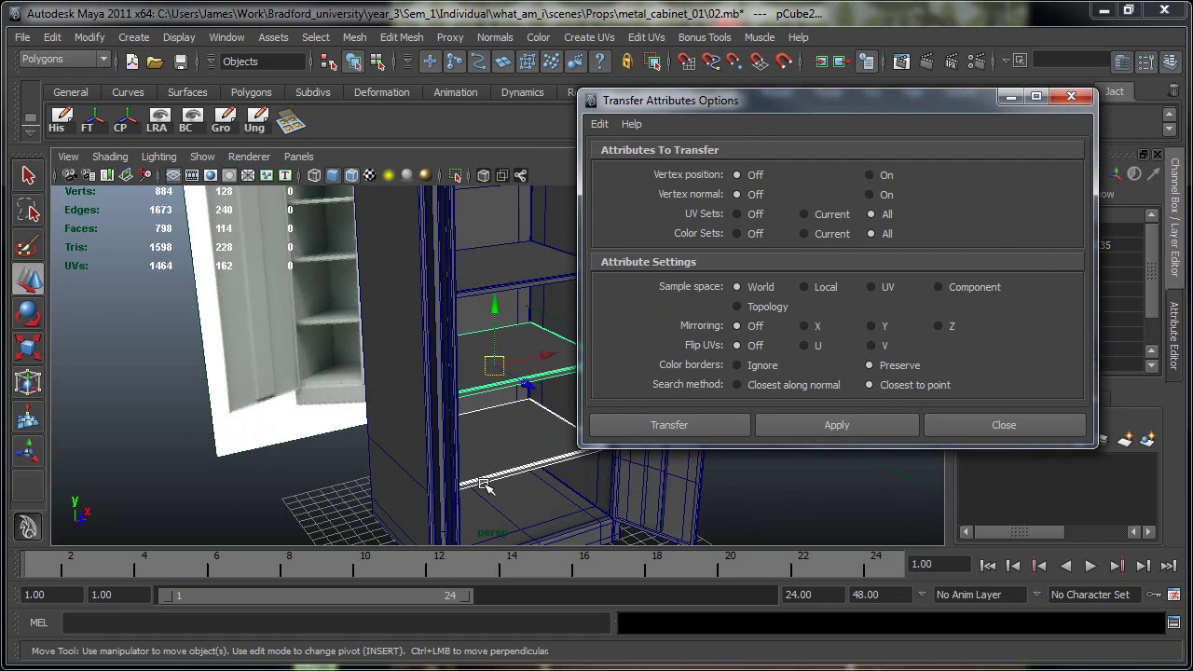
Set the sample space to Component and transfer all UV sets from the lowest shelf to the one above.
alt+drag(482, 487, 367, 397)
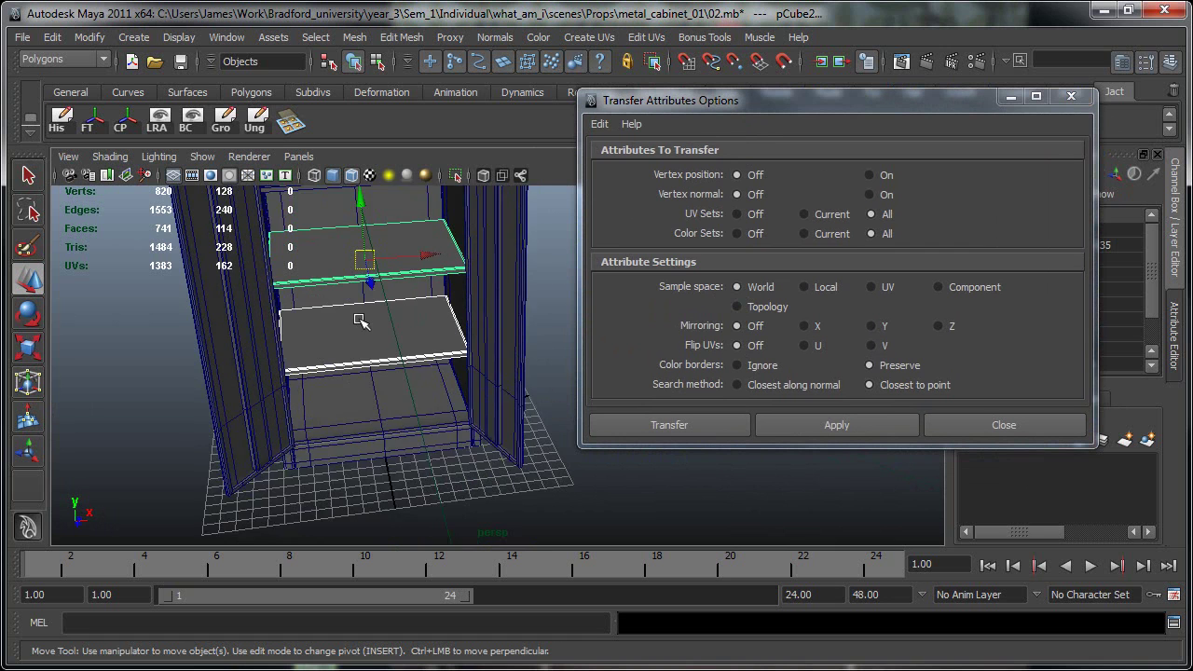
alt+drag(363, 322, 392, 361)
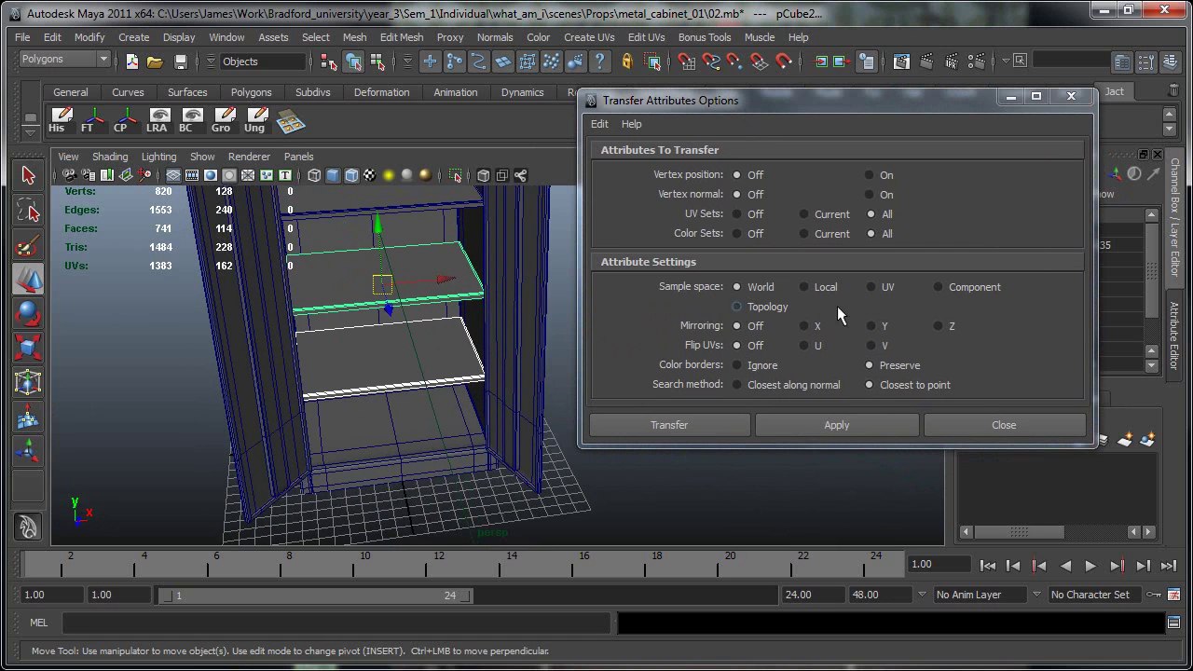
click(939, 288)
alt+drag(366, 424, 307, 330)
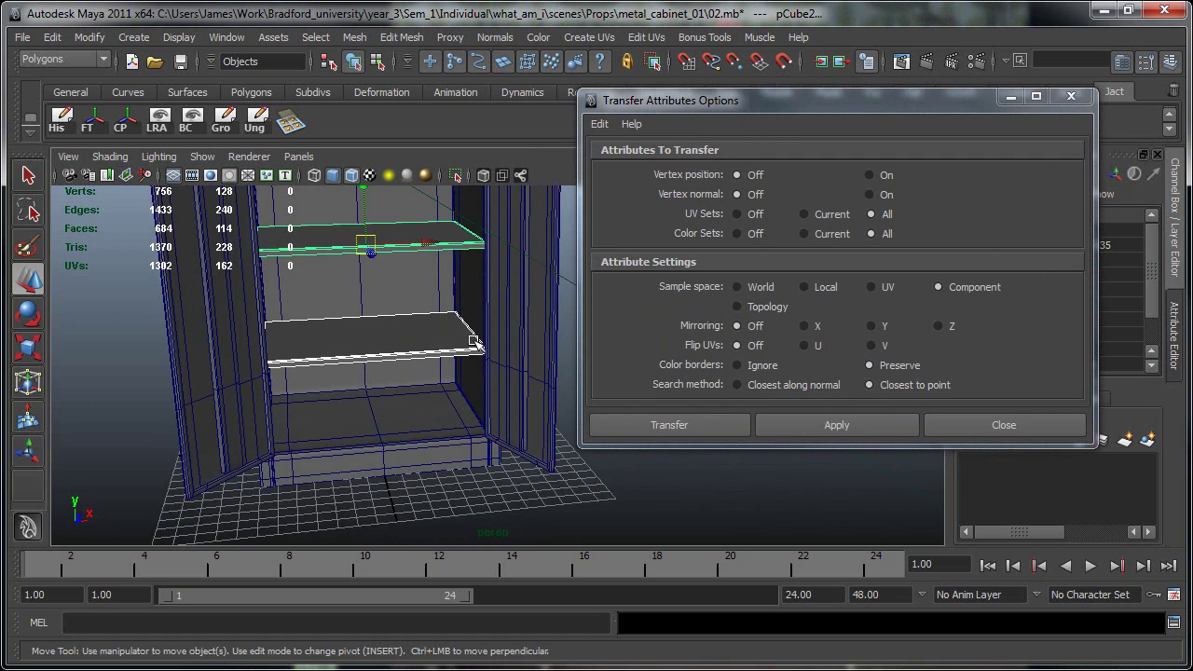
alt+middle_drag(425, 308, 440, 374)
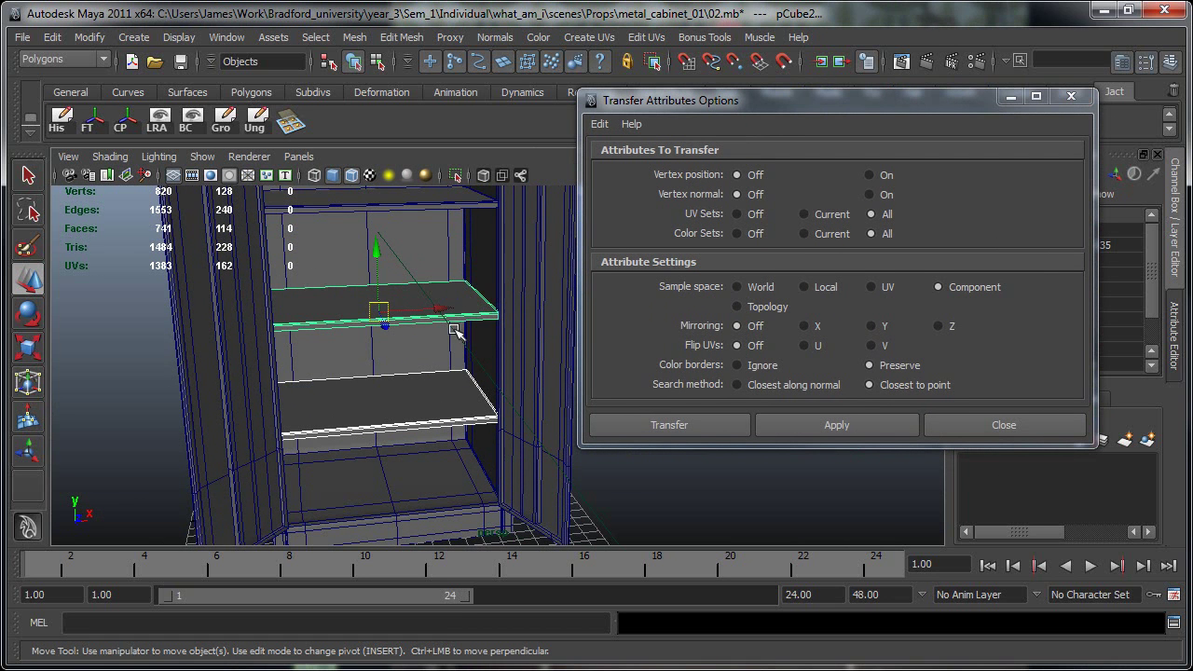
alt+drag(401, 435, 383, 352)
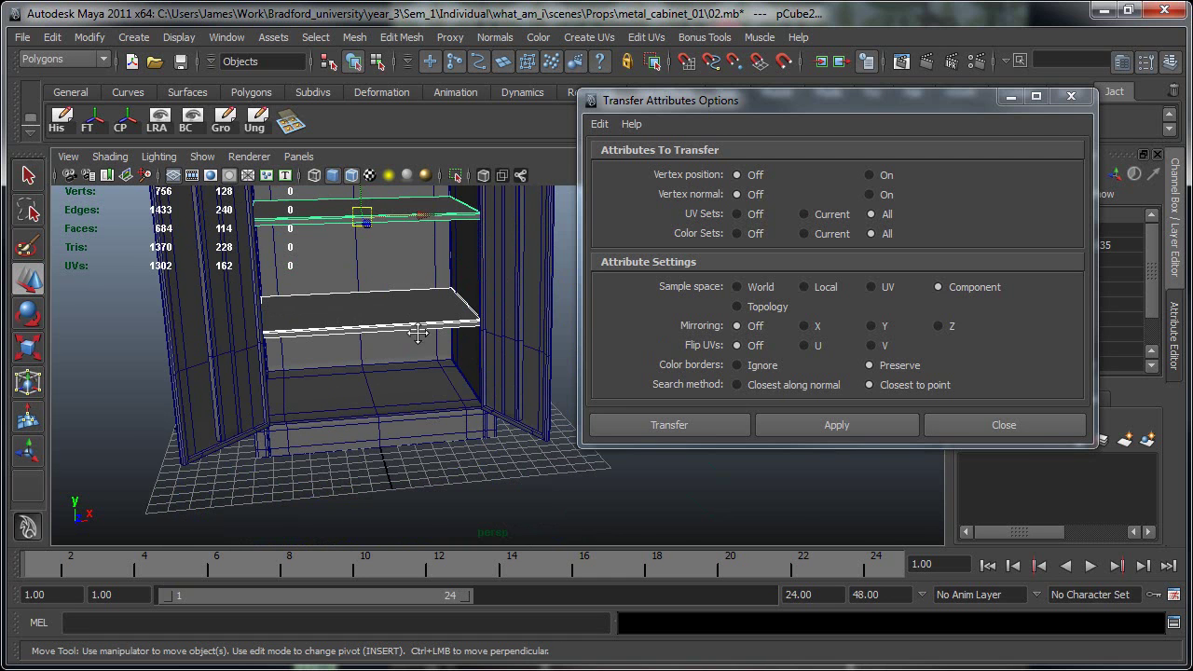
alt+middle_drag(411, 328, 446, 403)
alt+drag(401, 402, 453, 412)
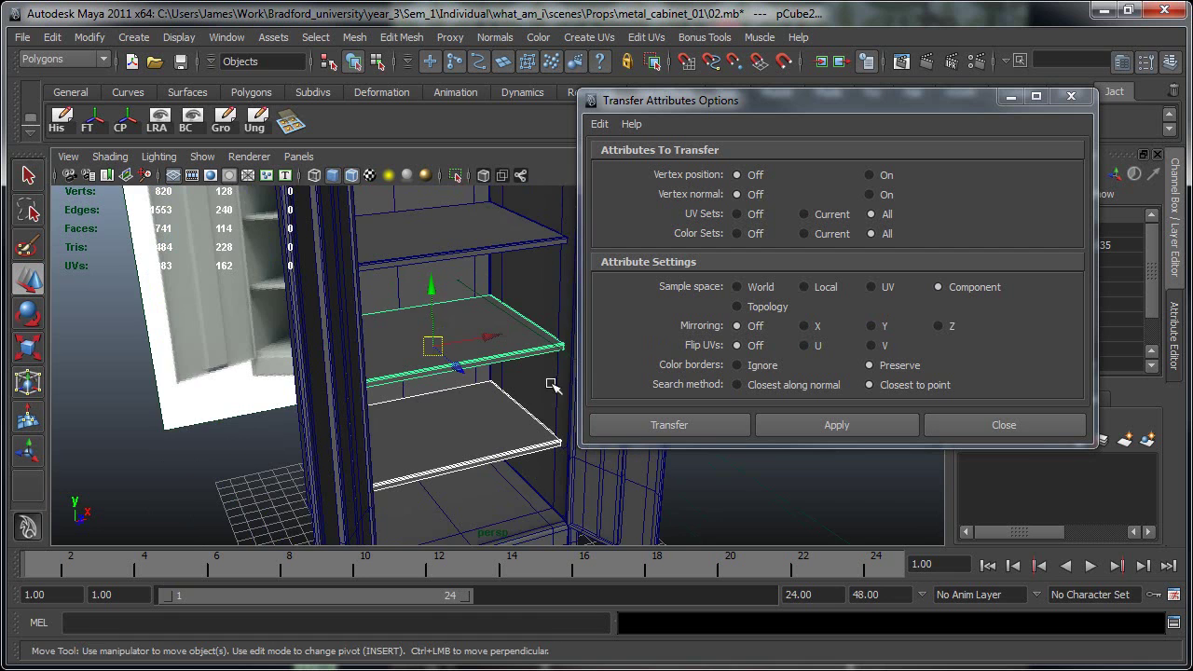
scroll(410, 346, up, 2)
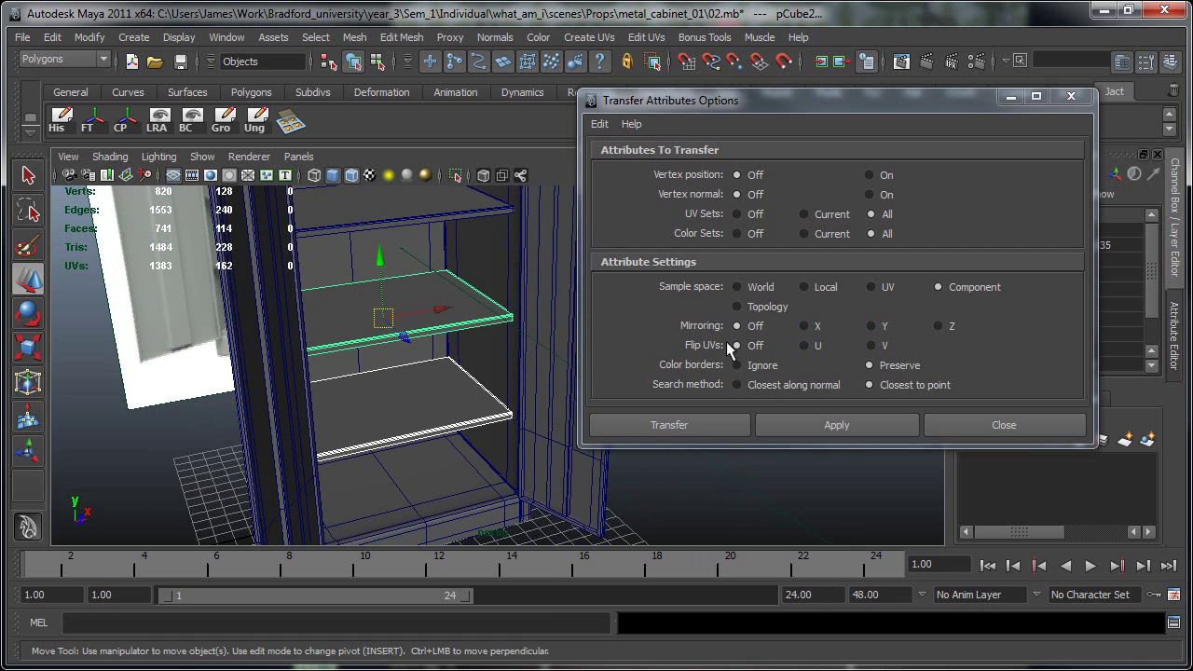
click(710, 423)
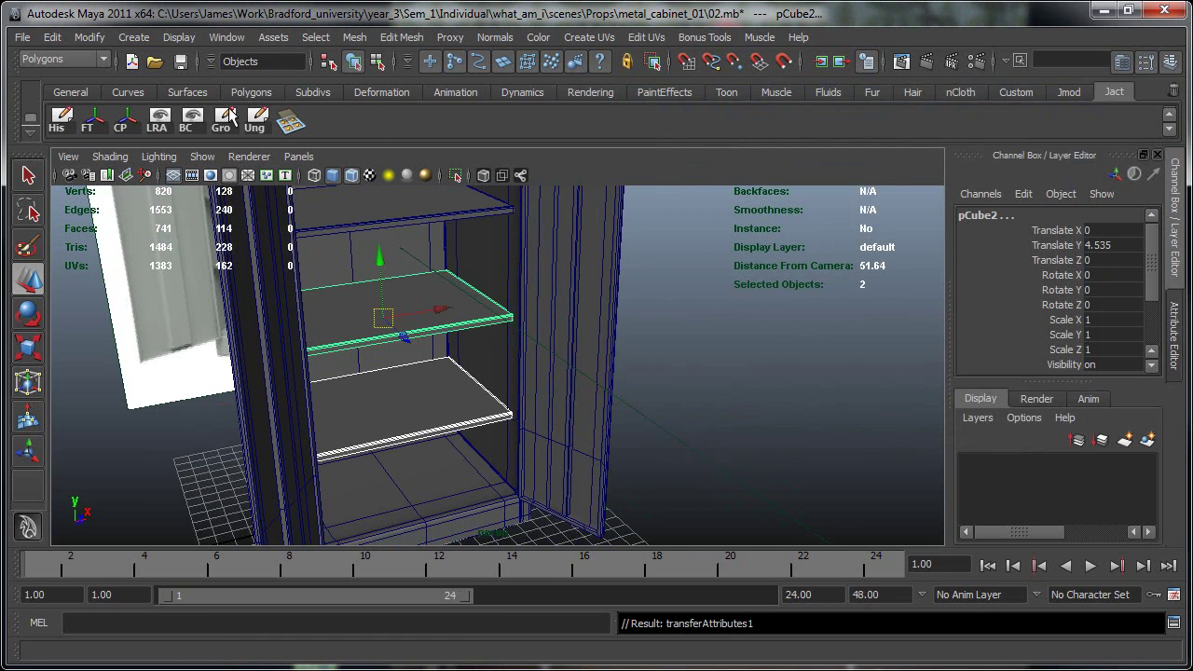
Reopen the Transfer Attributes options and repeat the Component-space transfer on the two selected shelves.
click(224, 38)
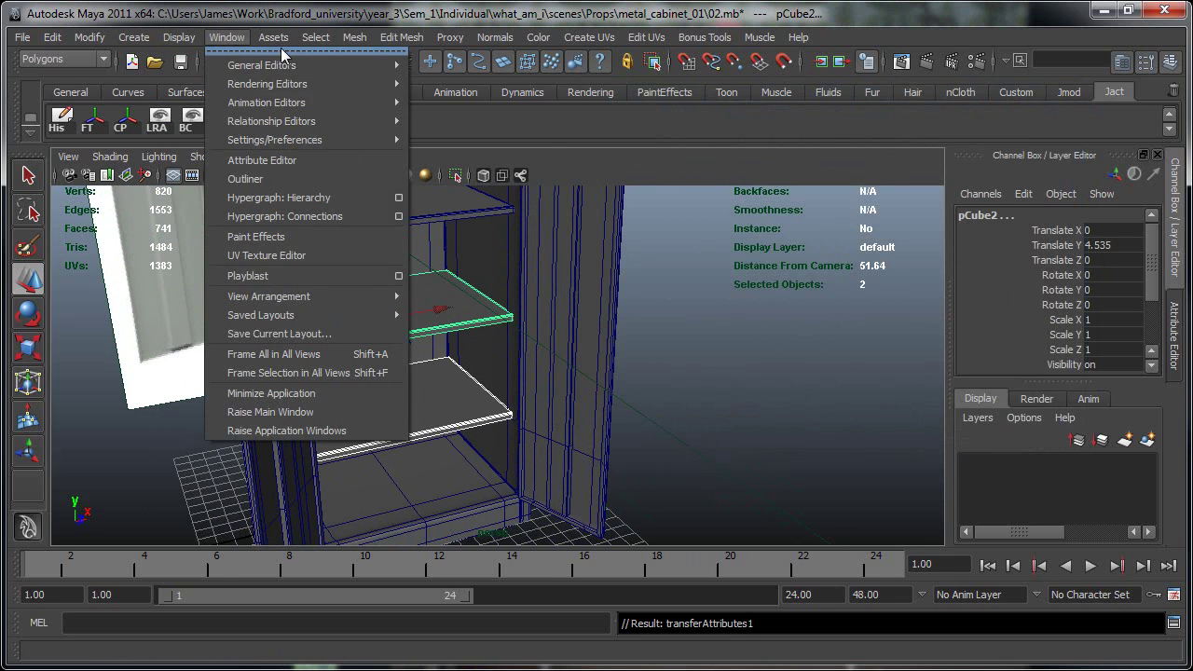
mouse_move(354, 37)
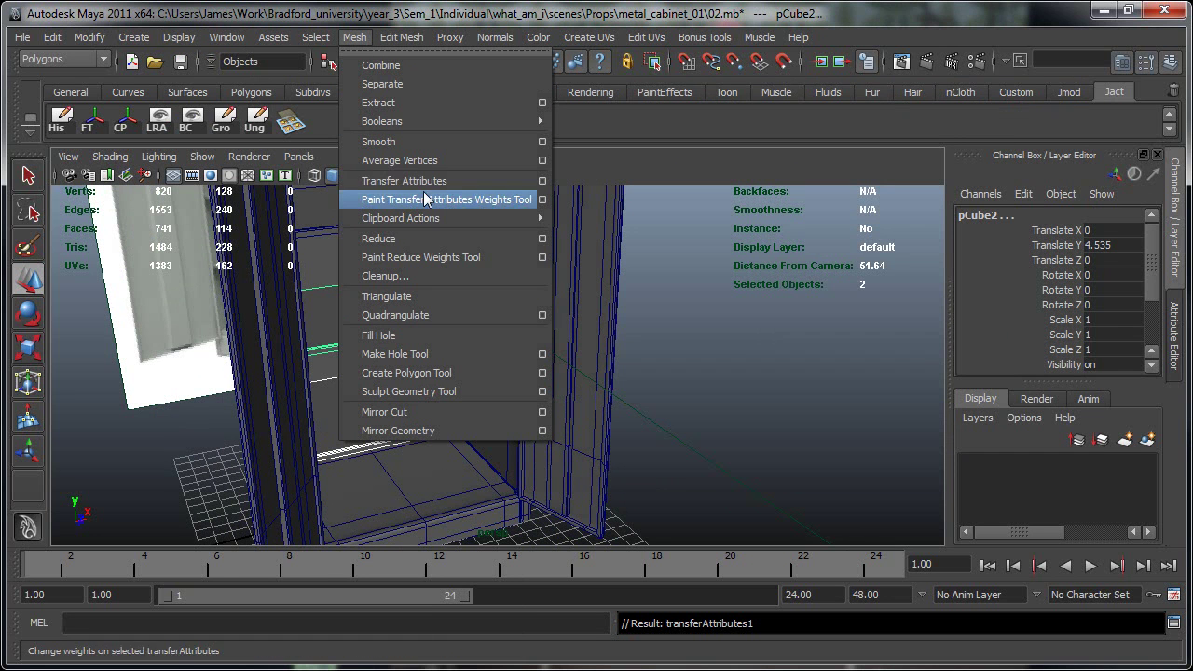
click(543, 181)
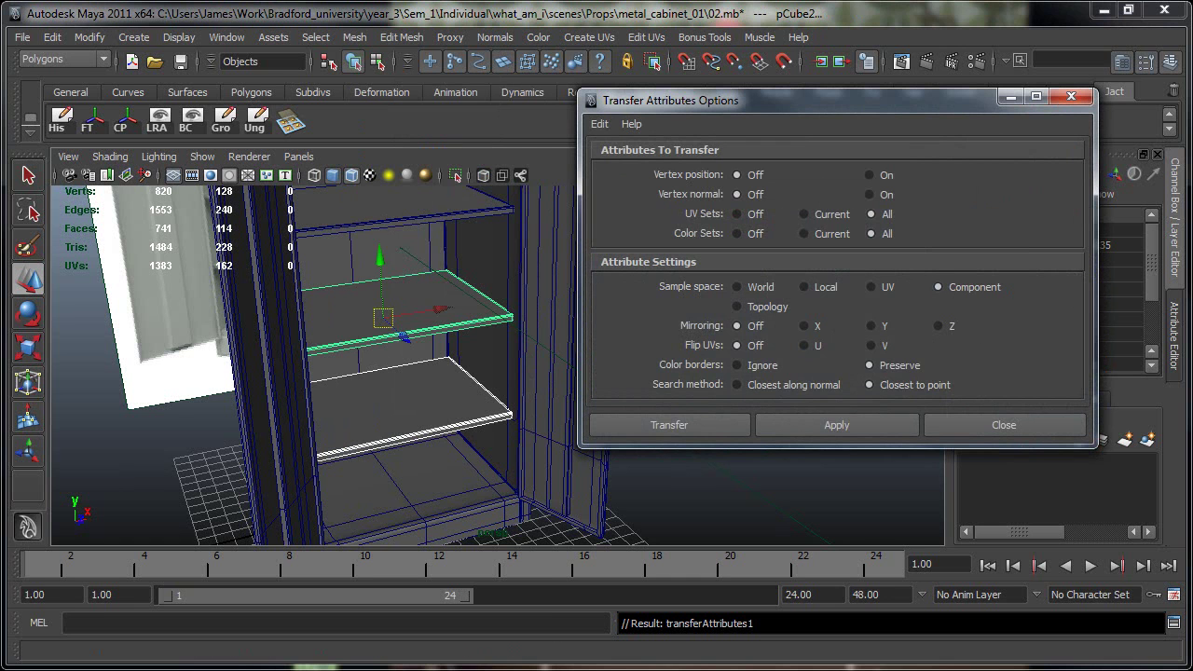
click(657, 427)
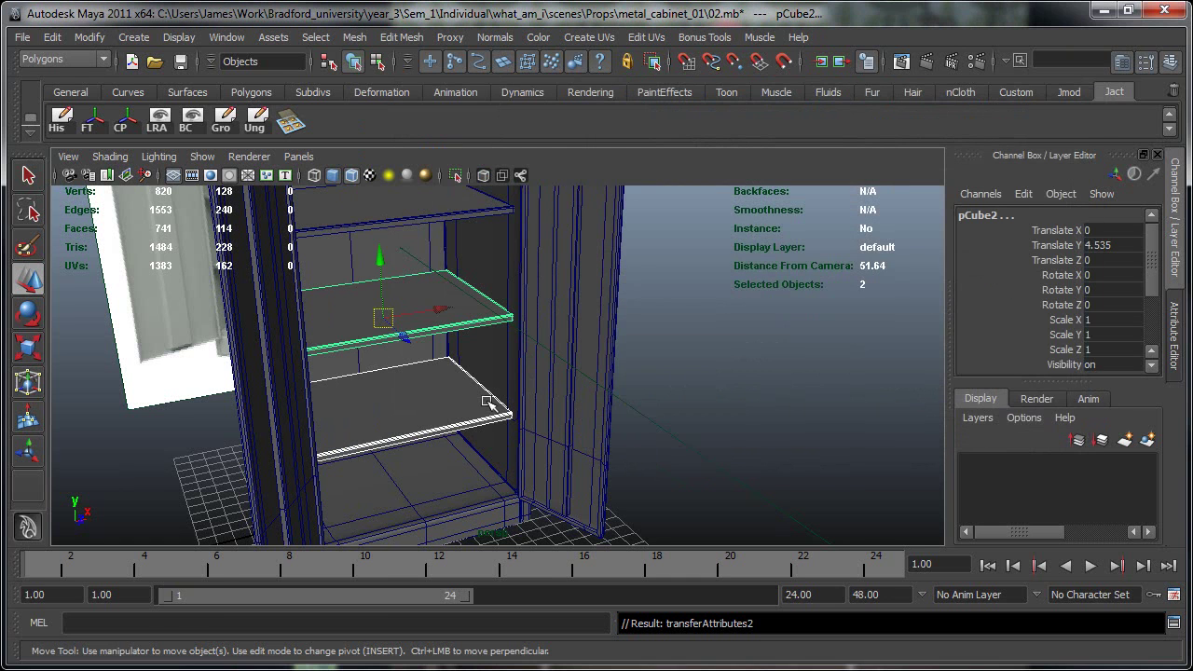
Select the lowest shelf and the shelf above it in turn to examine the construction history link between them.
click(487, 405)
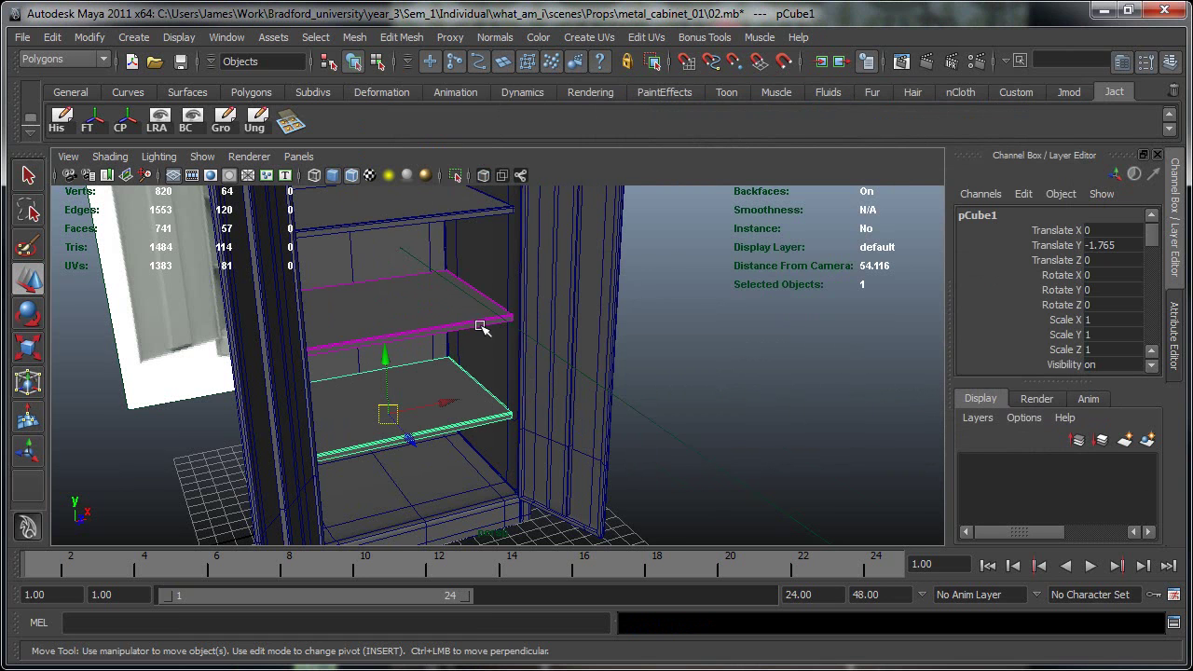
alt+drag(485, 325, 425, 305)
alt+drag(498, 303, 494, 339)
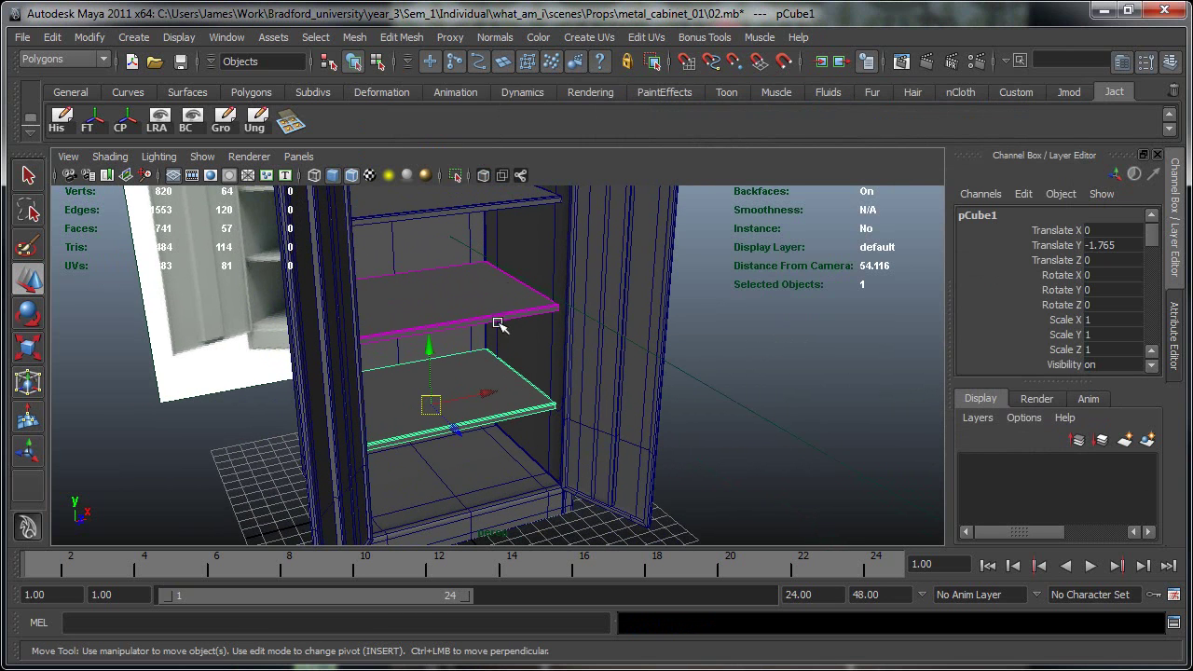
click(482, 294)
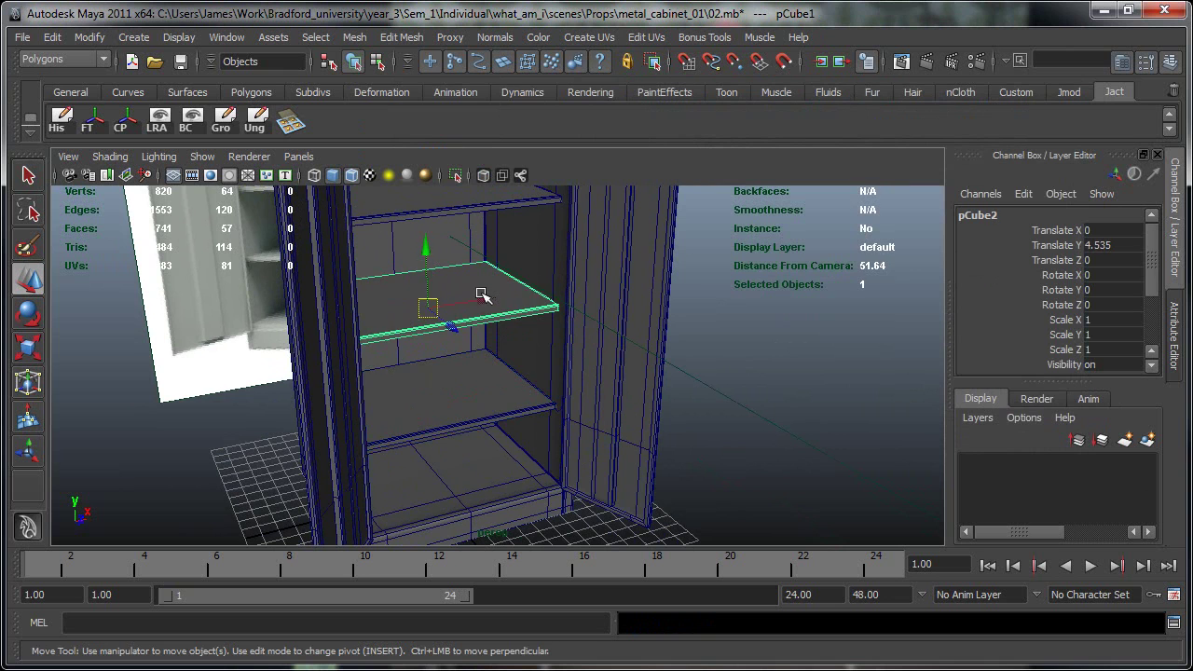
click(426, 431)
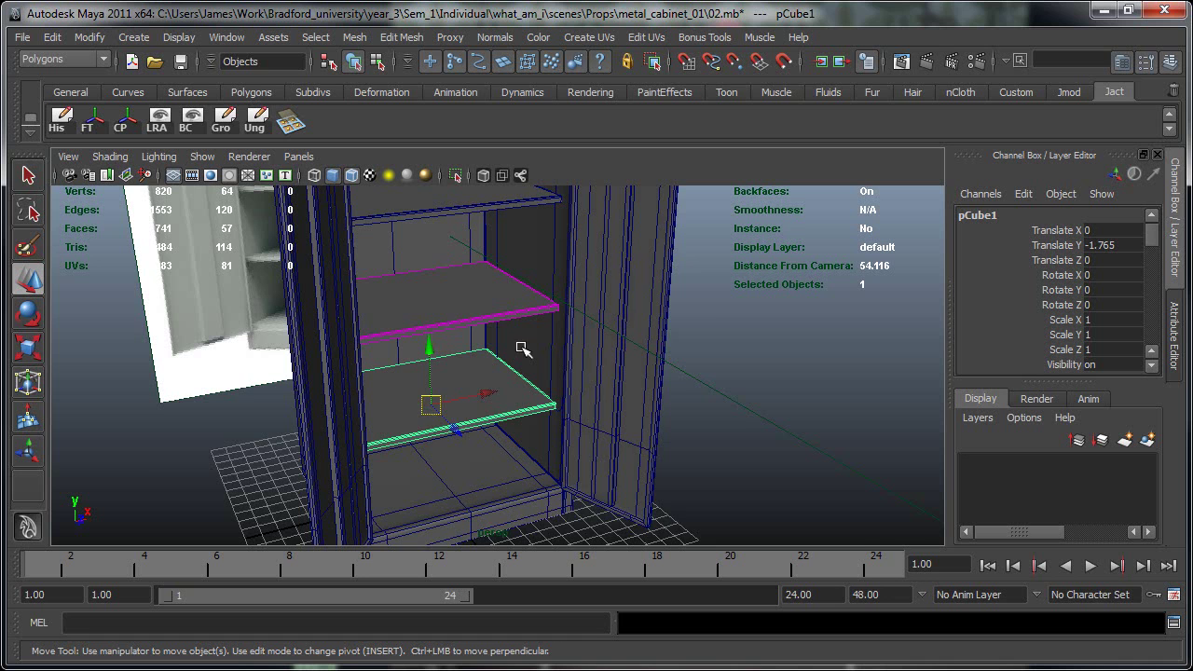
alt+middle_drag(488, 335, 498, 376)
click(480, 339)
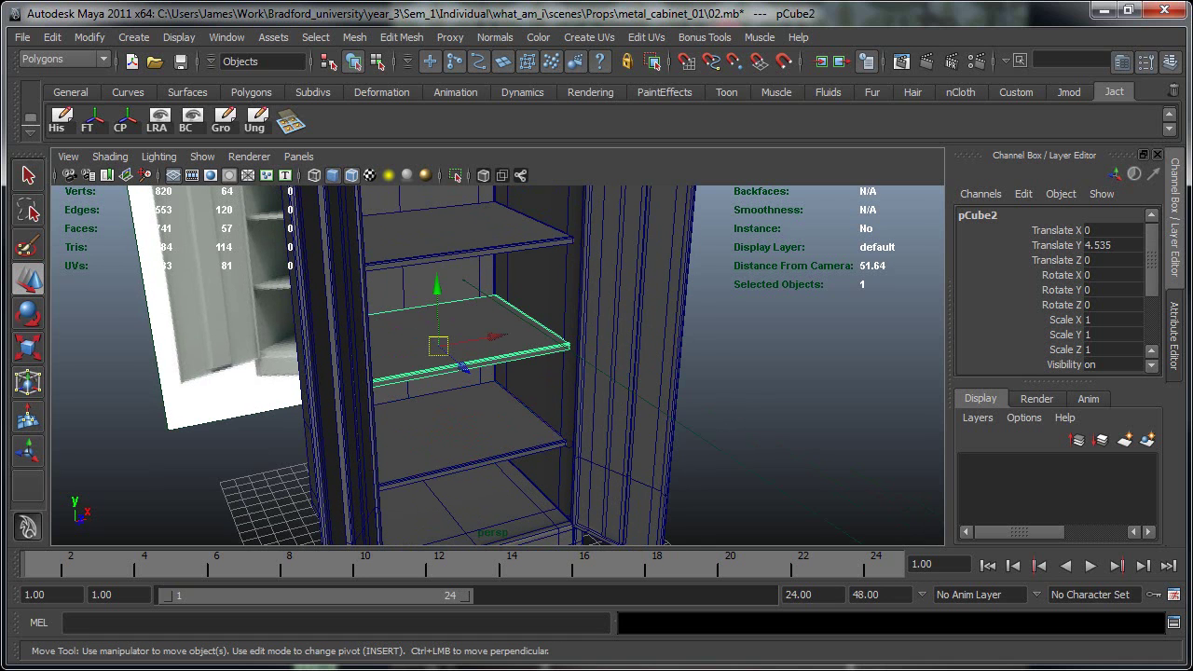
Bring the UV Texture Editor into view, inspect the upper-left corner UVs of the second-lowest shelf, and return to object mode.
drag(1192, 102, 871, 85)
right_drag(852, 285, 903, 283)
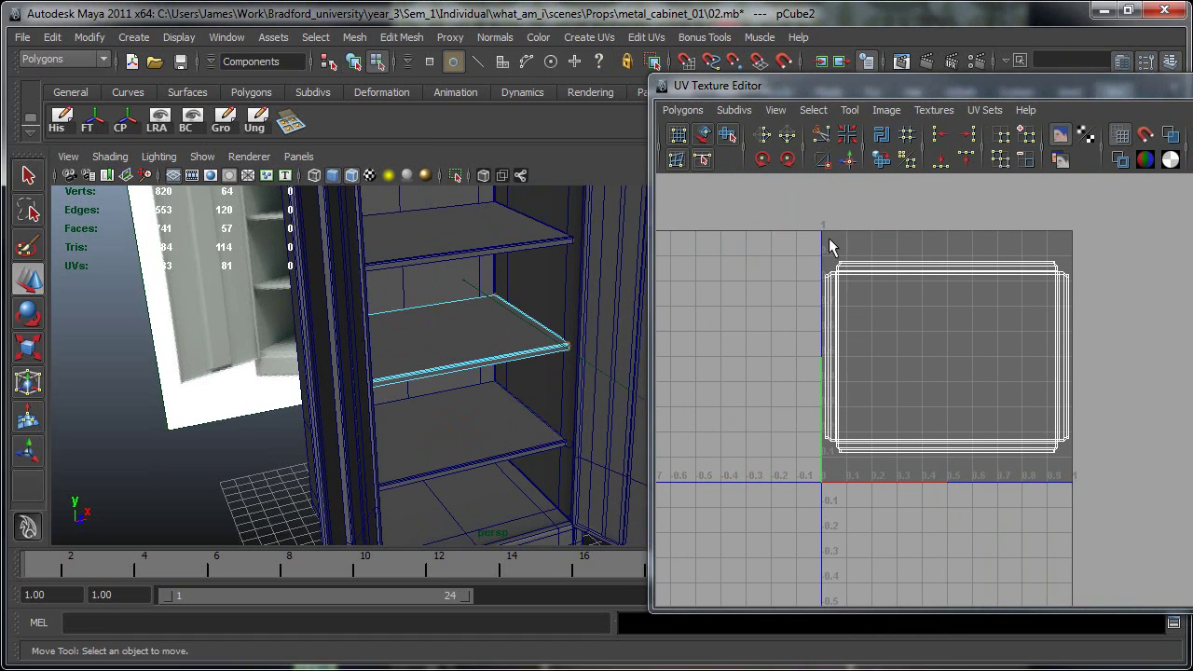
drag(829, 244, 919, 355)
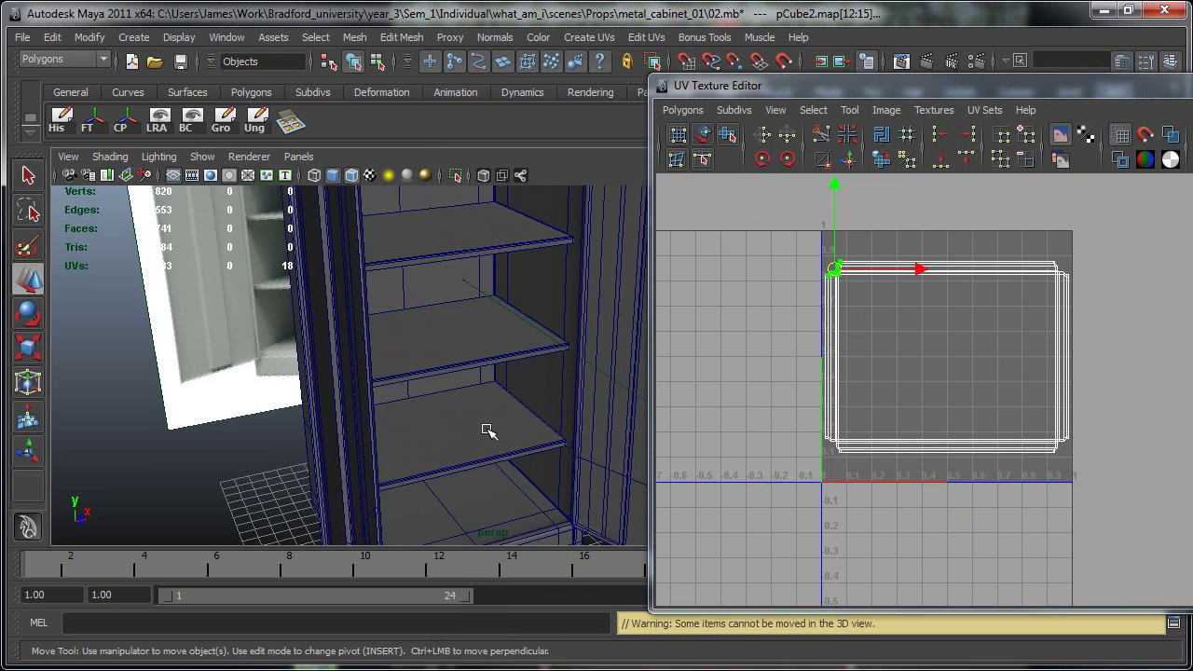
key(F8)
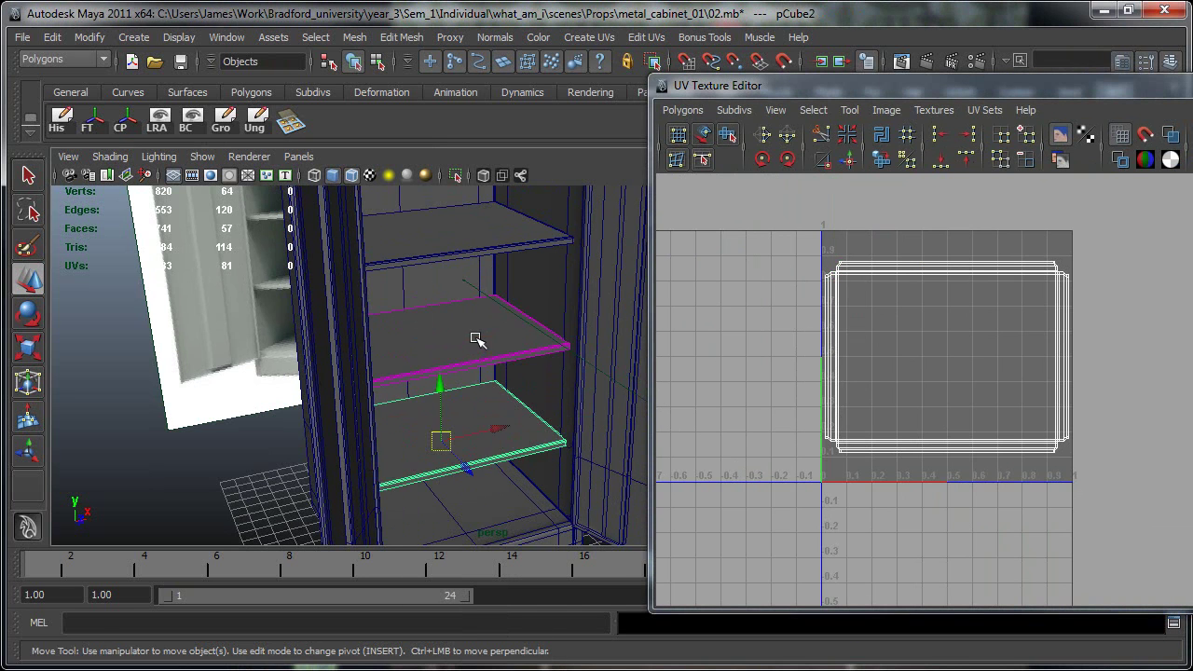
Compare the UV layouts of the second-lowest shelf and the shelf directly above it.
click(485, 362)
alt+middle_drag(525, 364, 448, 436)
click(425, 327)
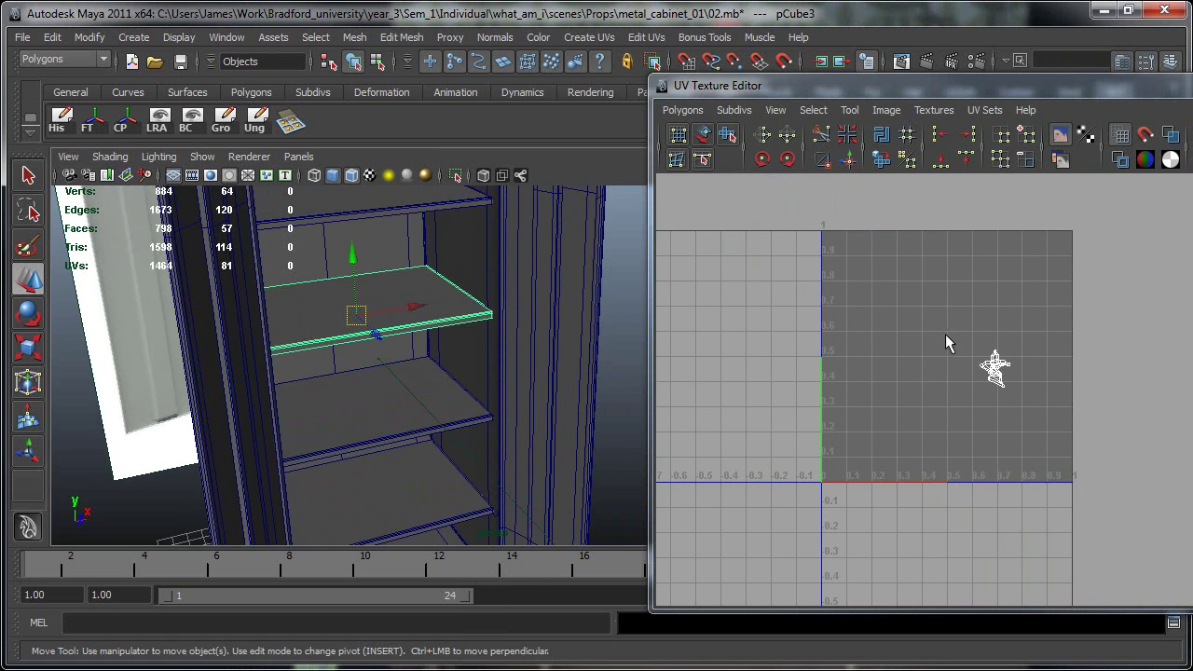
click(375, 440)
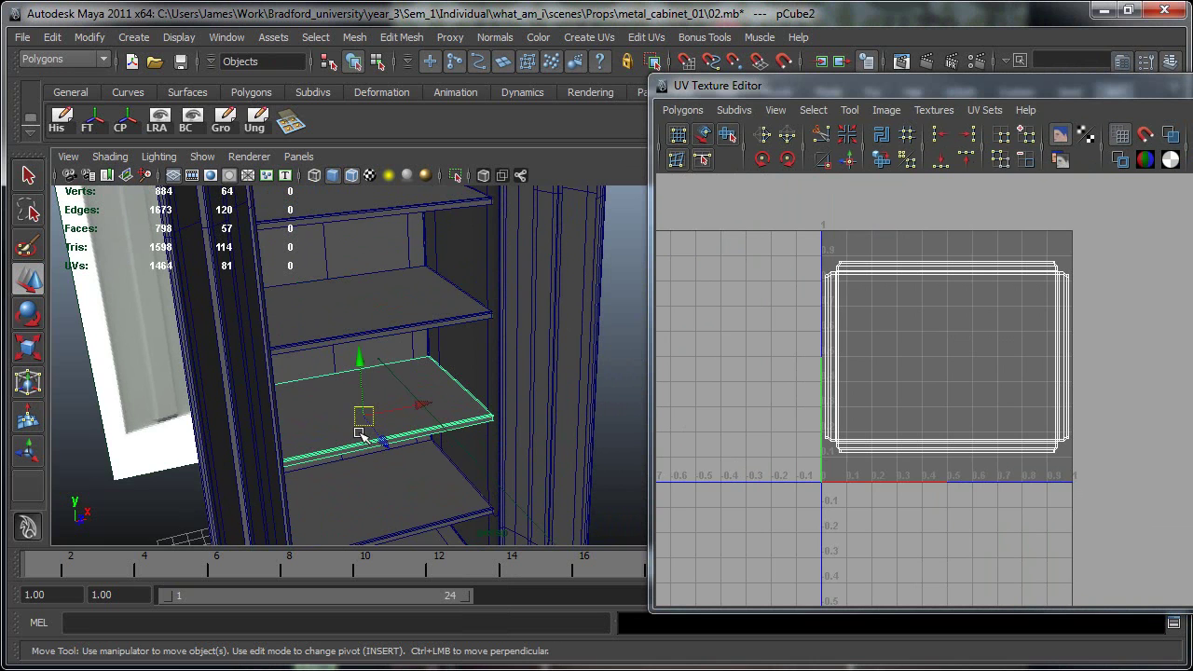
Transfer the UVs from the second-lowest shelf to the third shelf with Transfer Attributes and check the receiving shelf's UV layout.
shift+click(328, 322)
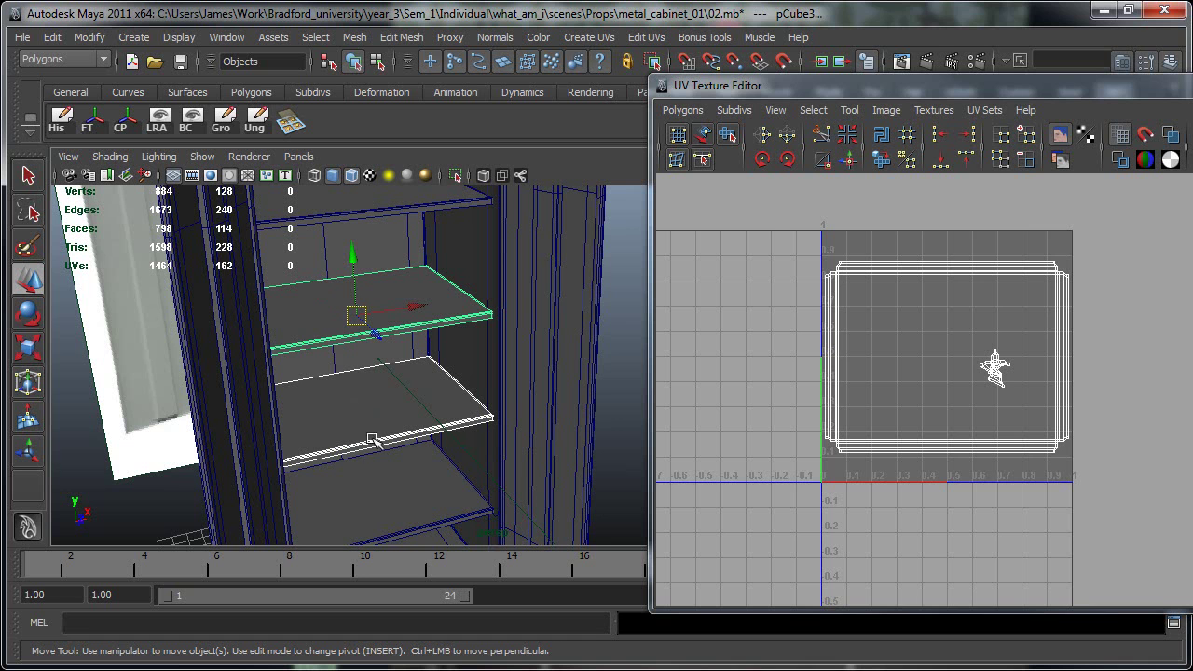
key(F12)
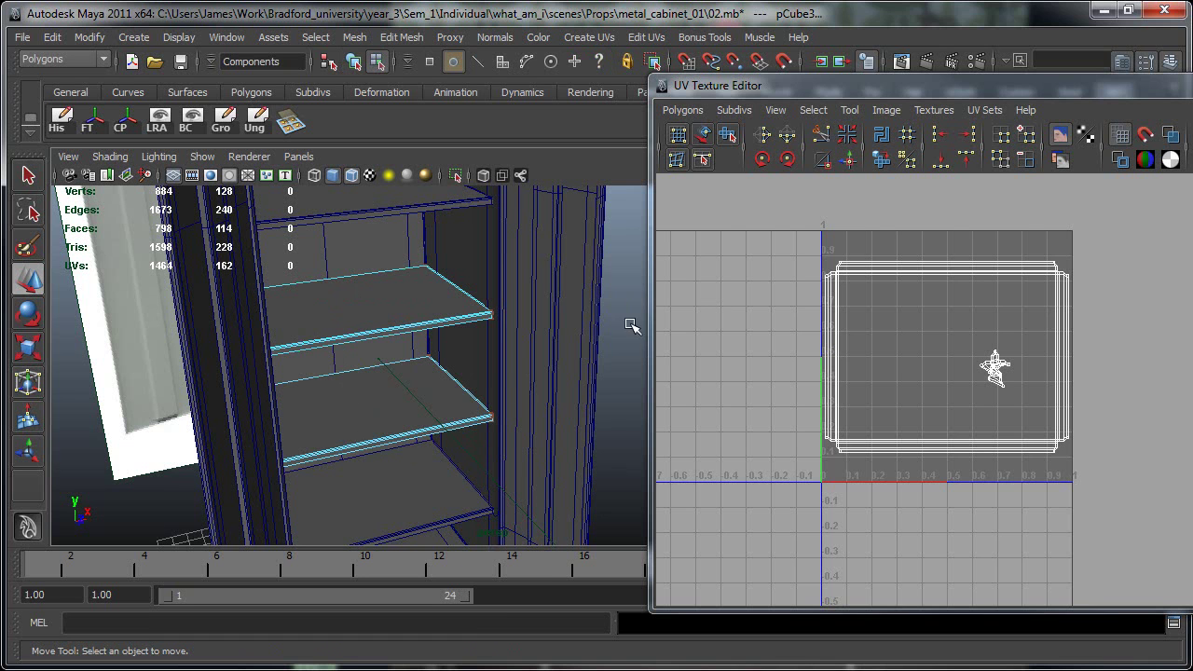
alt+middle_drag(388, 331, 404, 354)
key(F8)
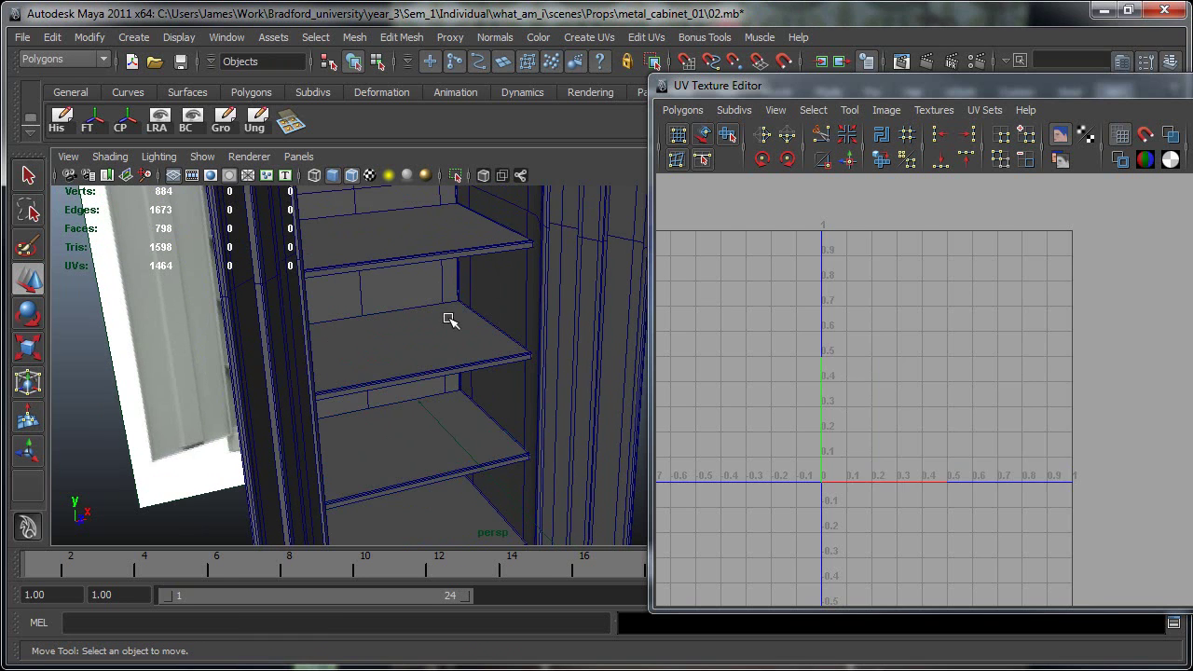
click(386, 399)
shift+click(392, 335)
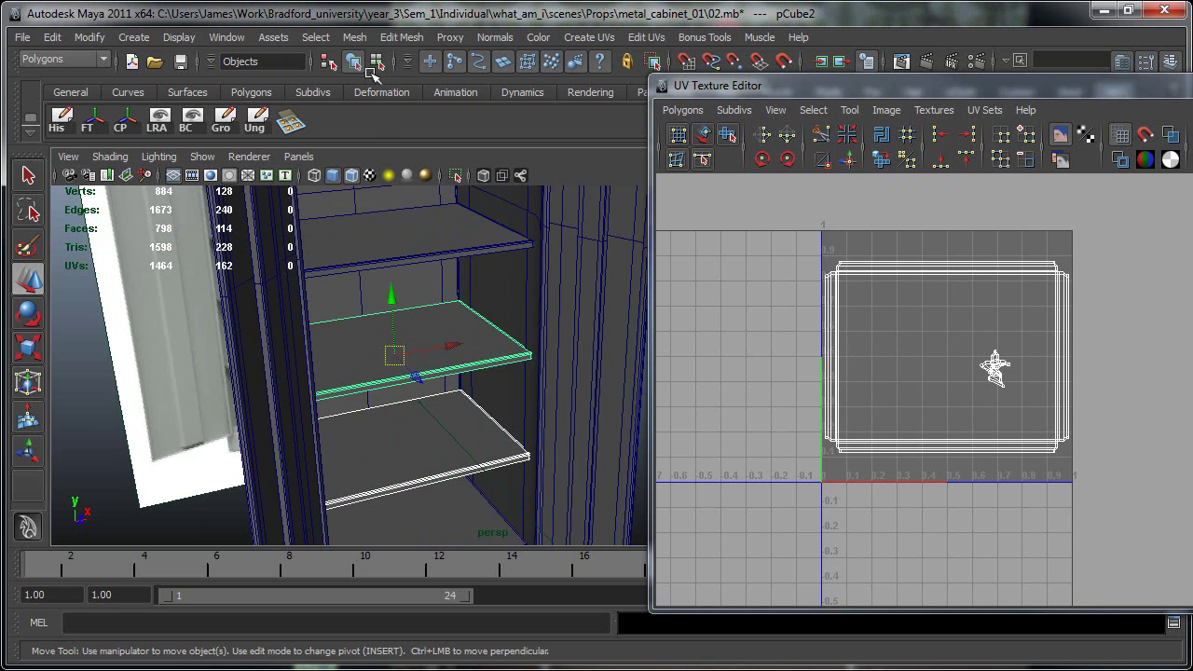
click(354, 37)
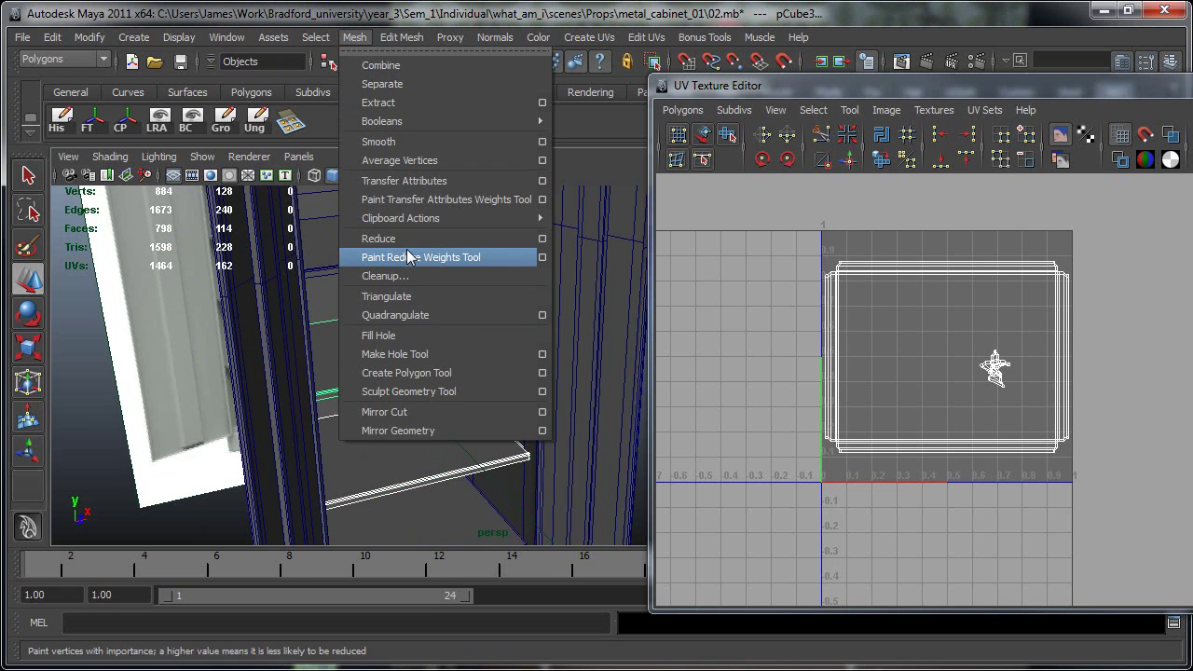
click(403, 181)
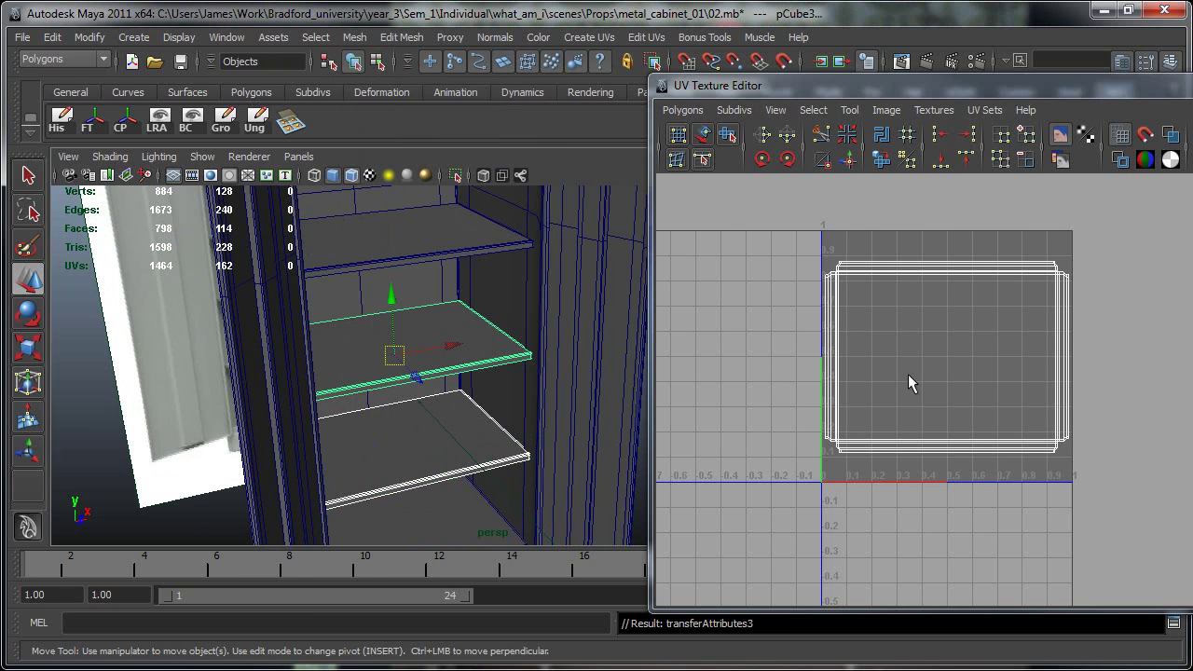
click(337, 342)
drag(833, 82, 834, 78)
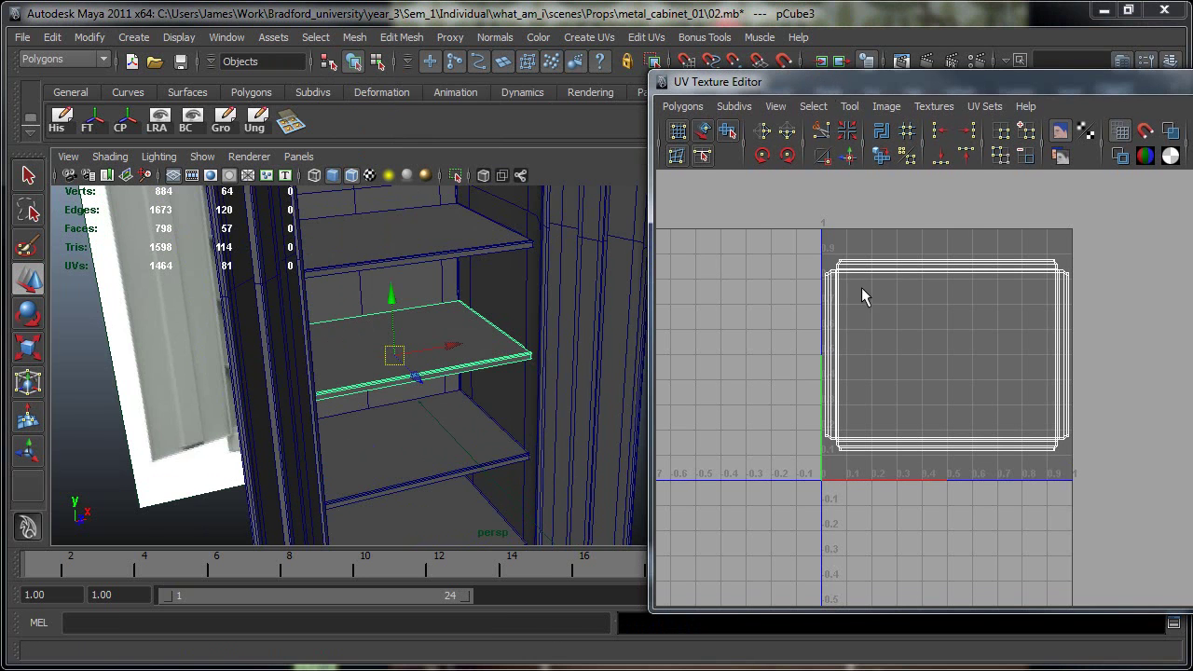
Repeat Transfer Attributes from the third shelf to the top shelf.
alt+middle_drag(454, 387, 425, 419)
right_drag(428, 374, 501, 353)
click(433, 378)
shift+click(408, 284)
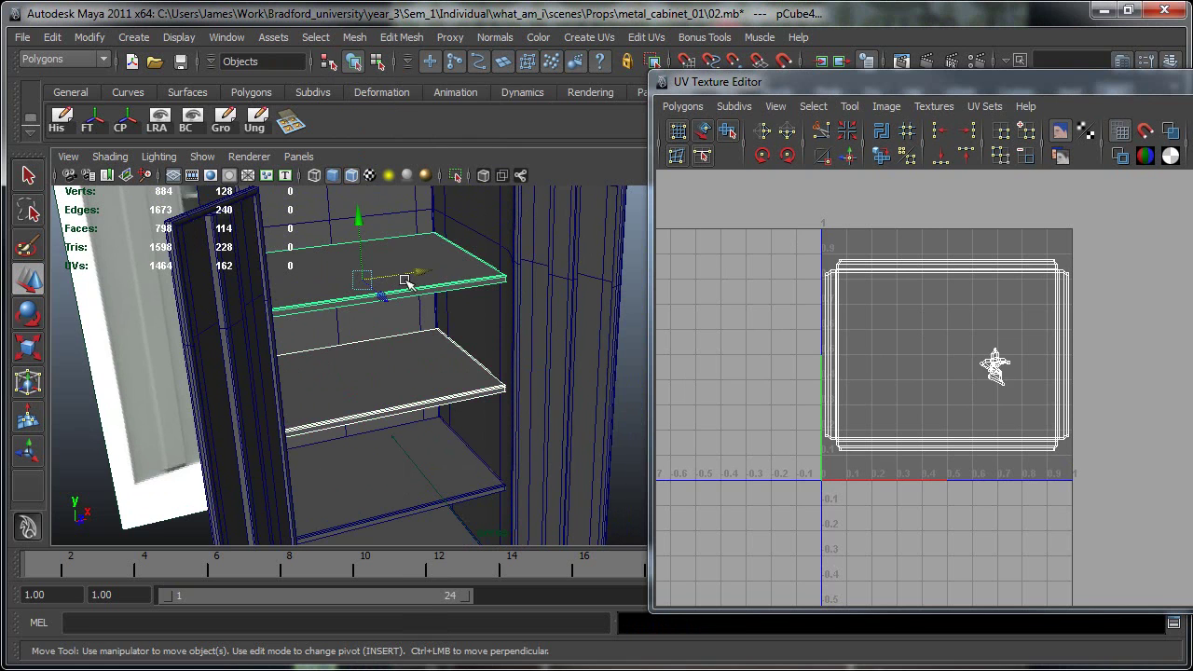
key(g)
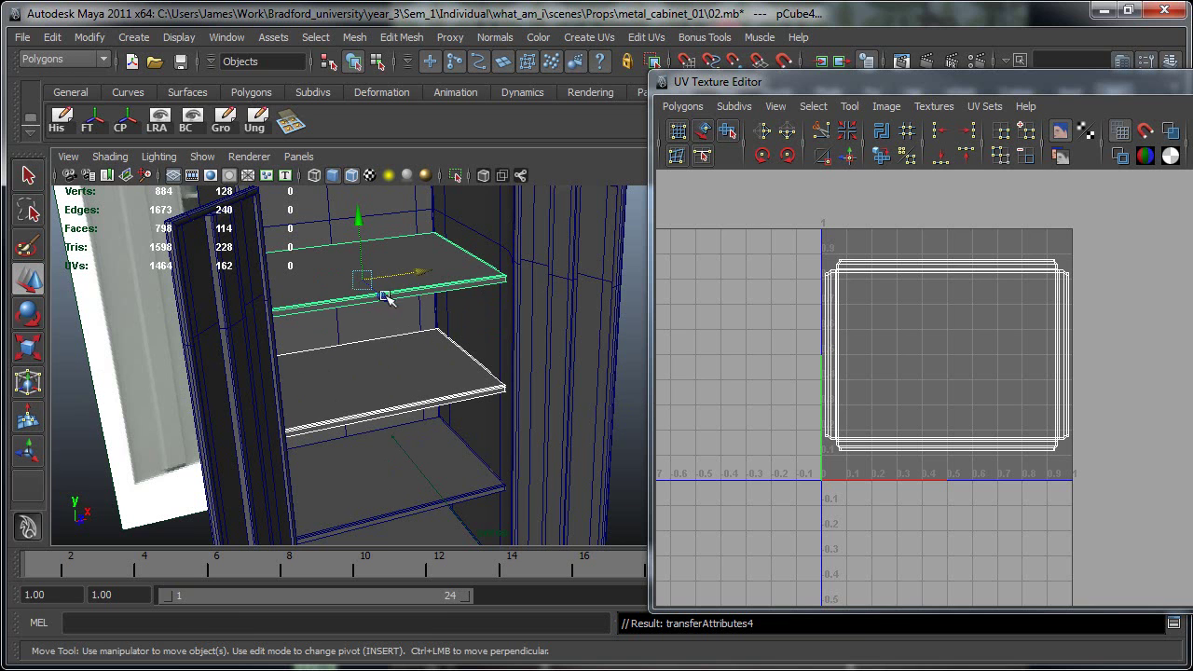
Check the UV layouts of the top shelf and the one below it, and clear the UV Texture Editor out of the way.
click(436, 277)
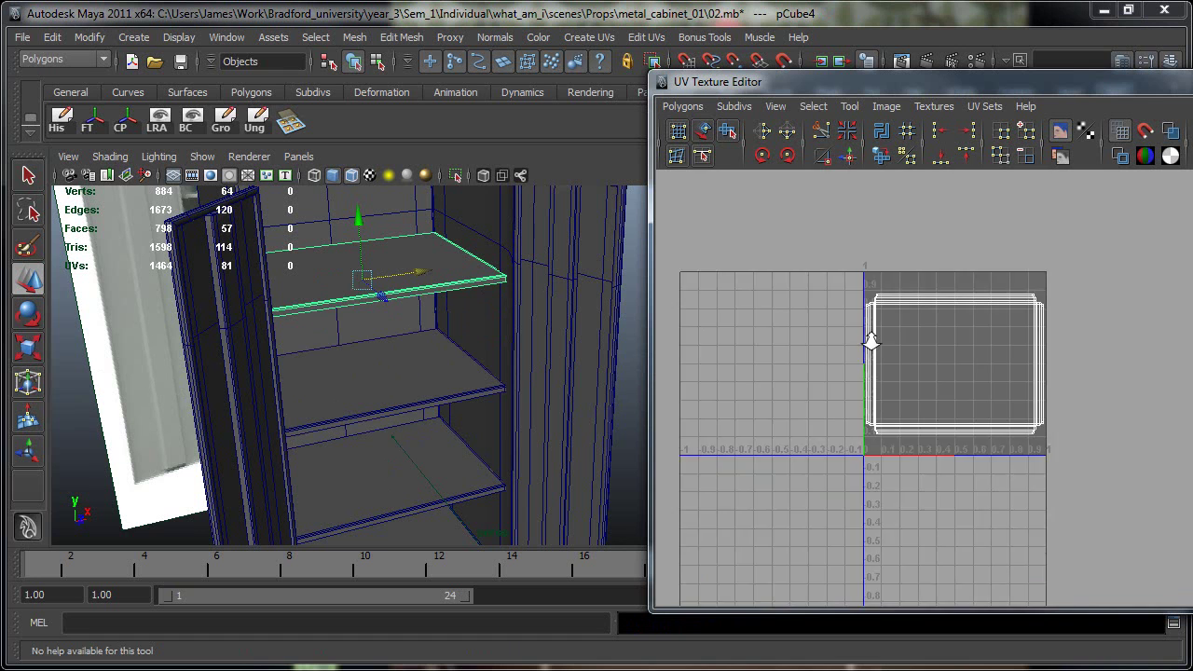
scroll(965, 326, up, 2)
scroll(853, 295, up, 2)
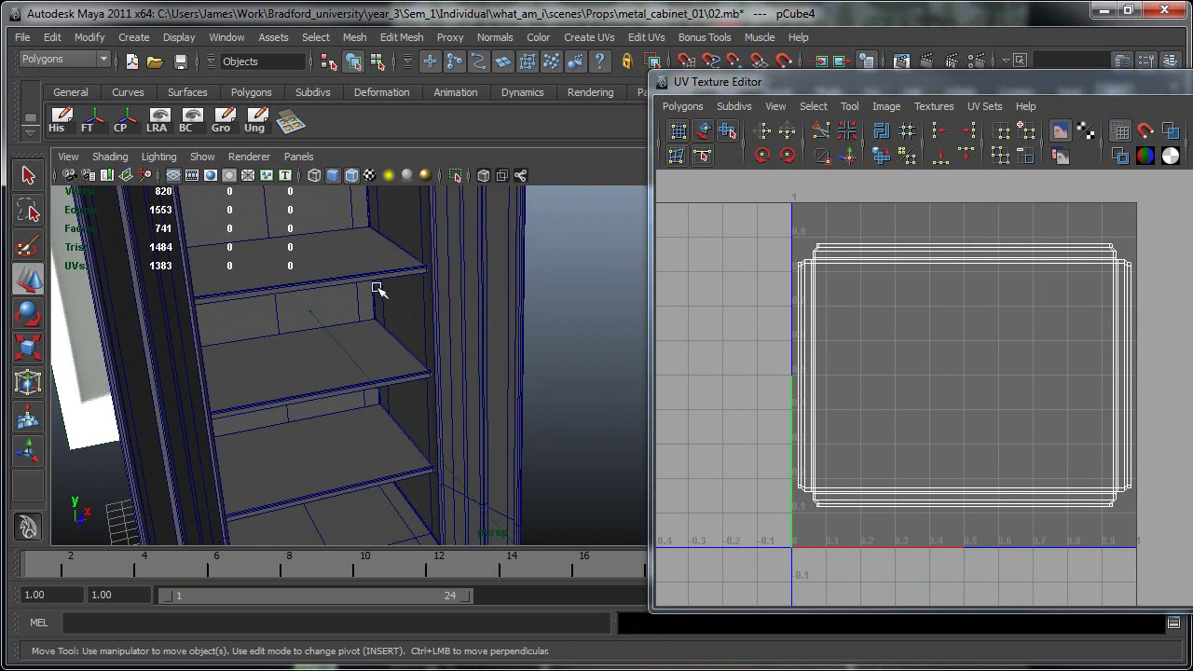
click(354, 266)
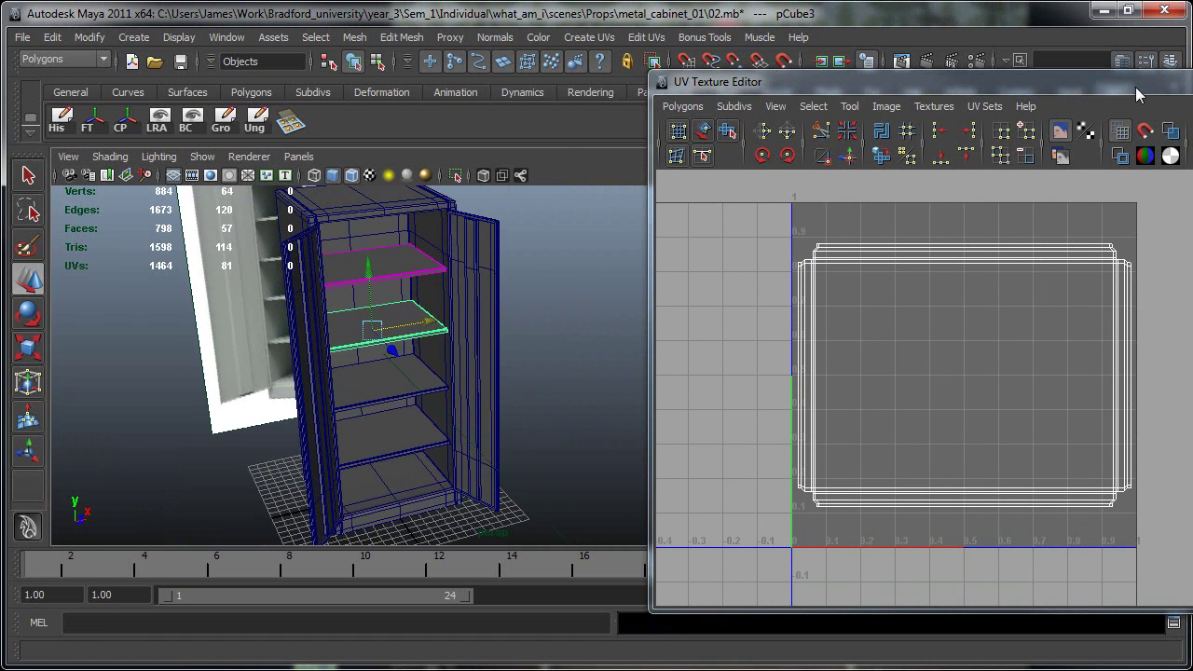
click(1191, 82)
Select all four shelves and freeze their transformations.
alt+right_drag(367, 394, 510, 407)
key(q)
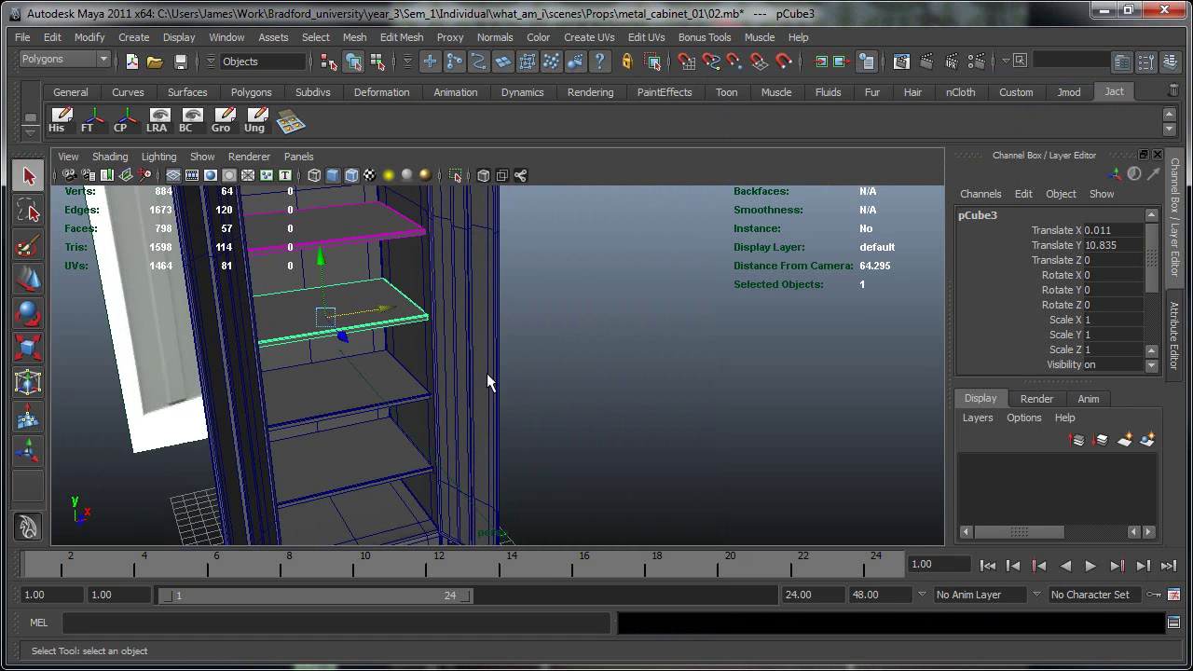
click(362, 218)
shift+click(342, 314)
shift+click(317, 399)
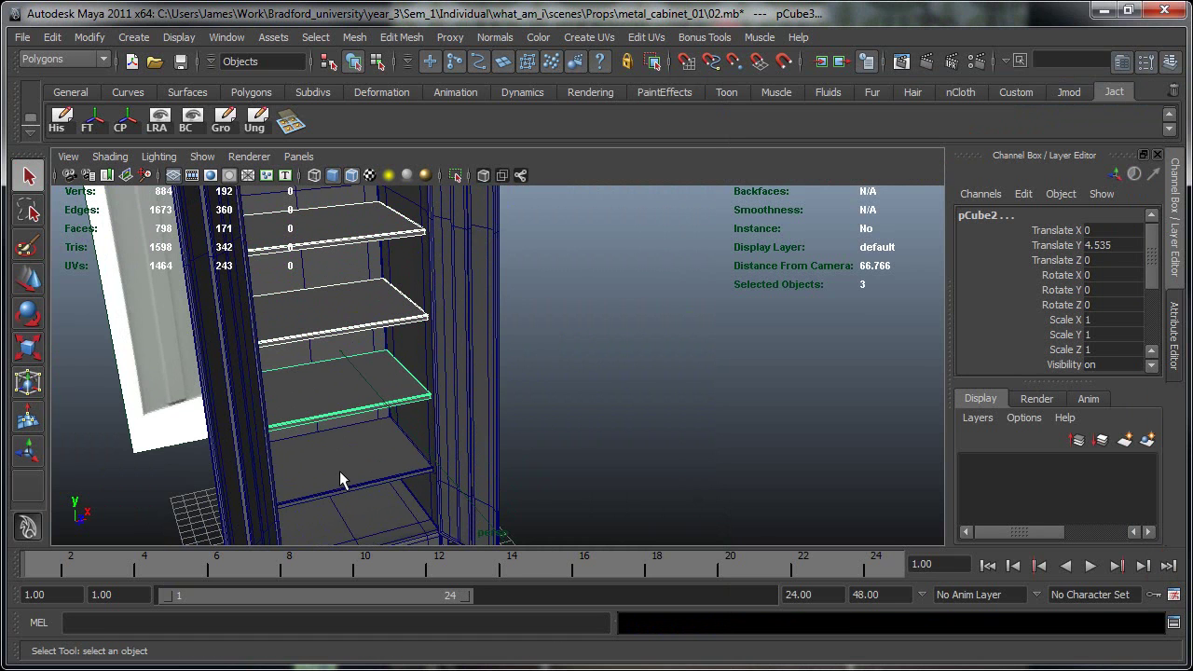
shift+click(339, 471)
alt+drag(477, 480, 468, 359)
alt+middle_drag(468, 359, 518, 413)
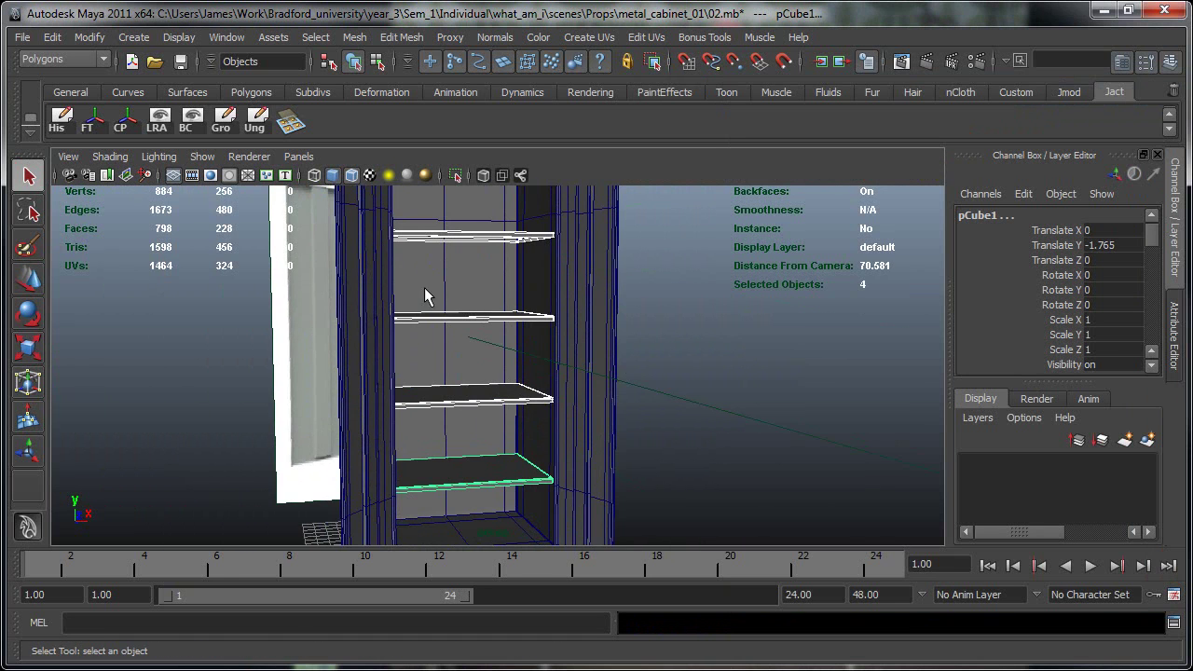
alt+drag(420, 452, 429, 457)
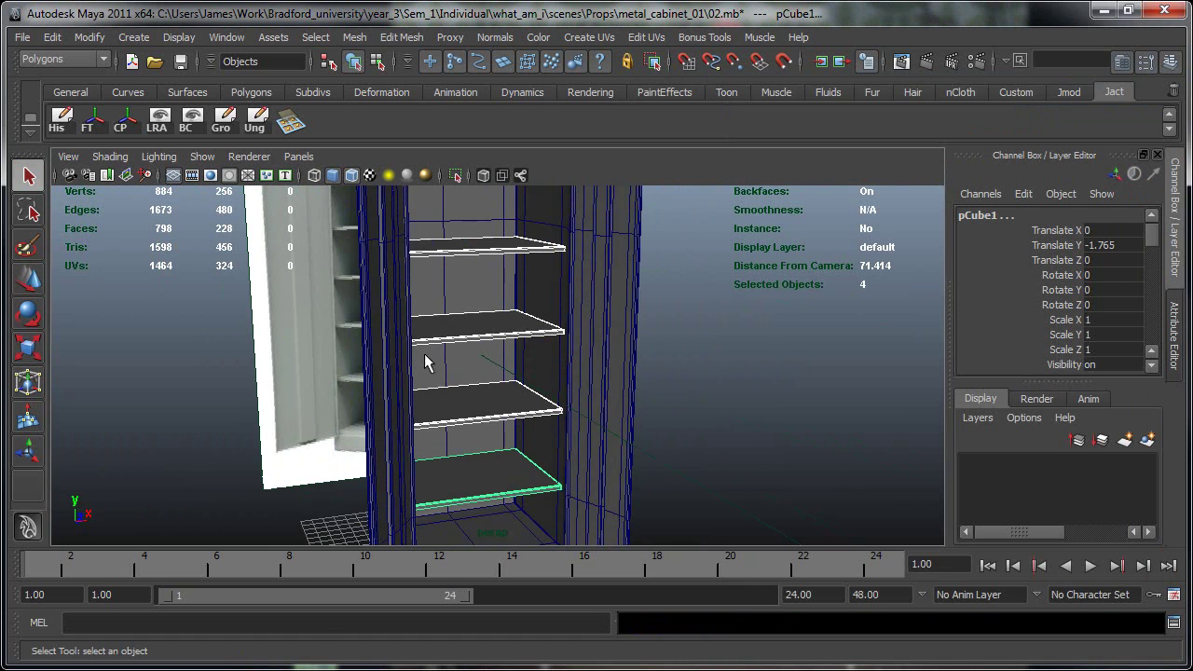
click(88, 130)
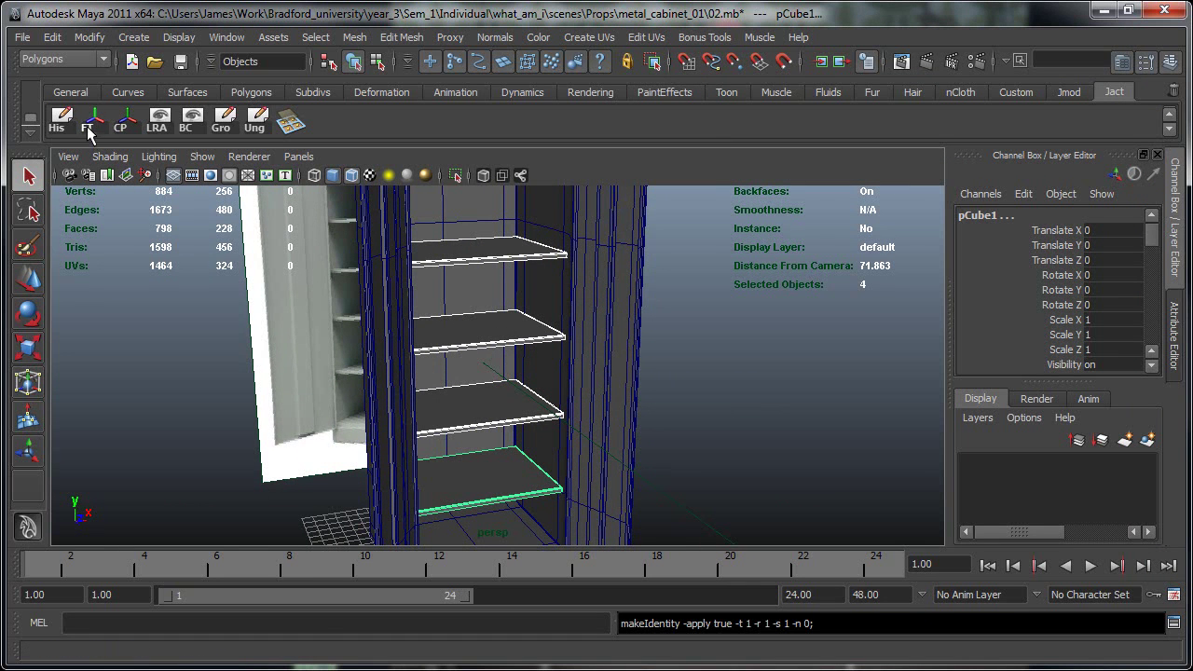
click(89, 37)
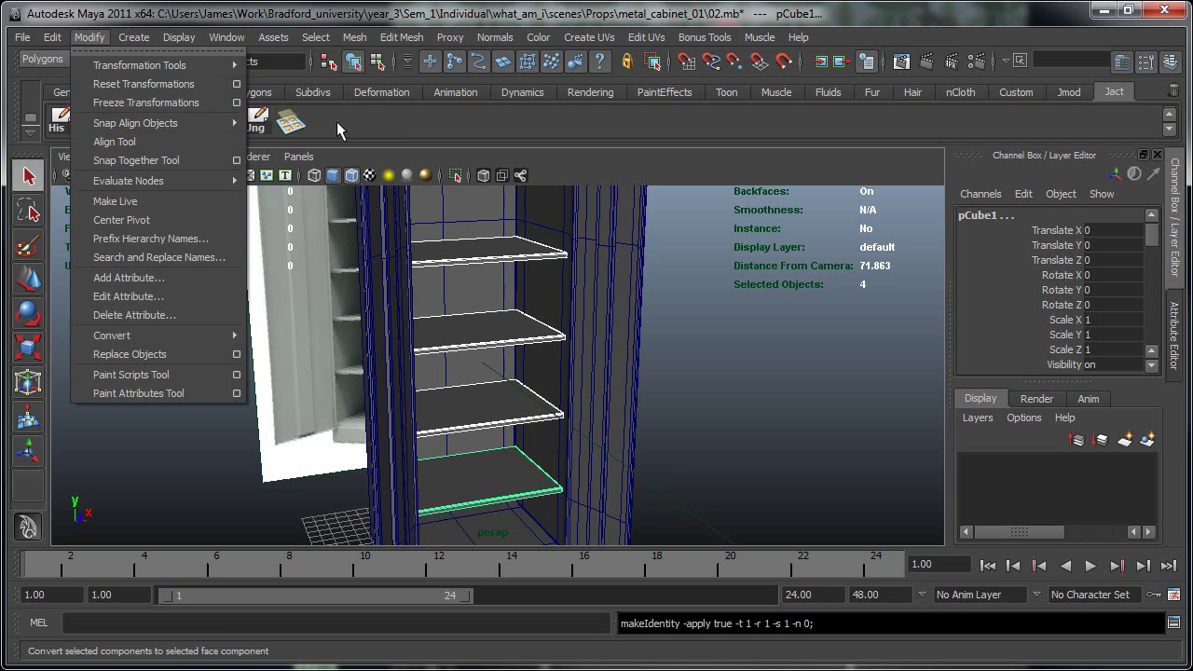
click(117, 103)
Delete the non-deformer history of the four selected shelves and clear the selection.
click(50, 36)
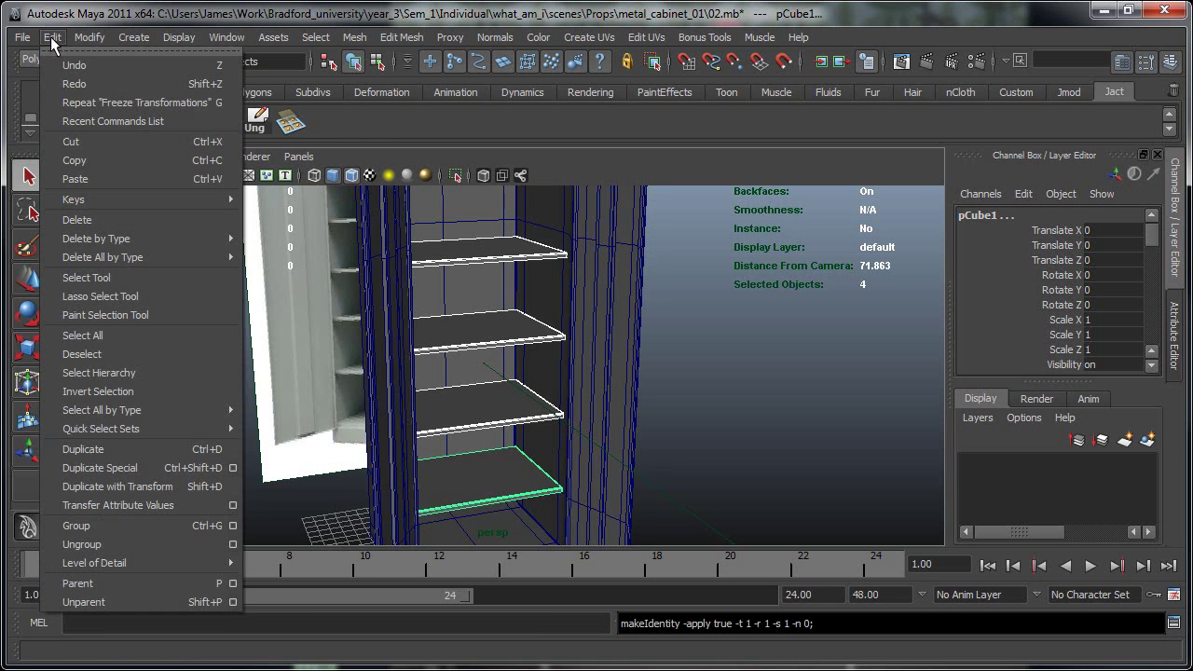
mouse_move(79, 240)
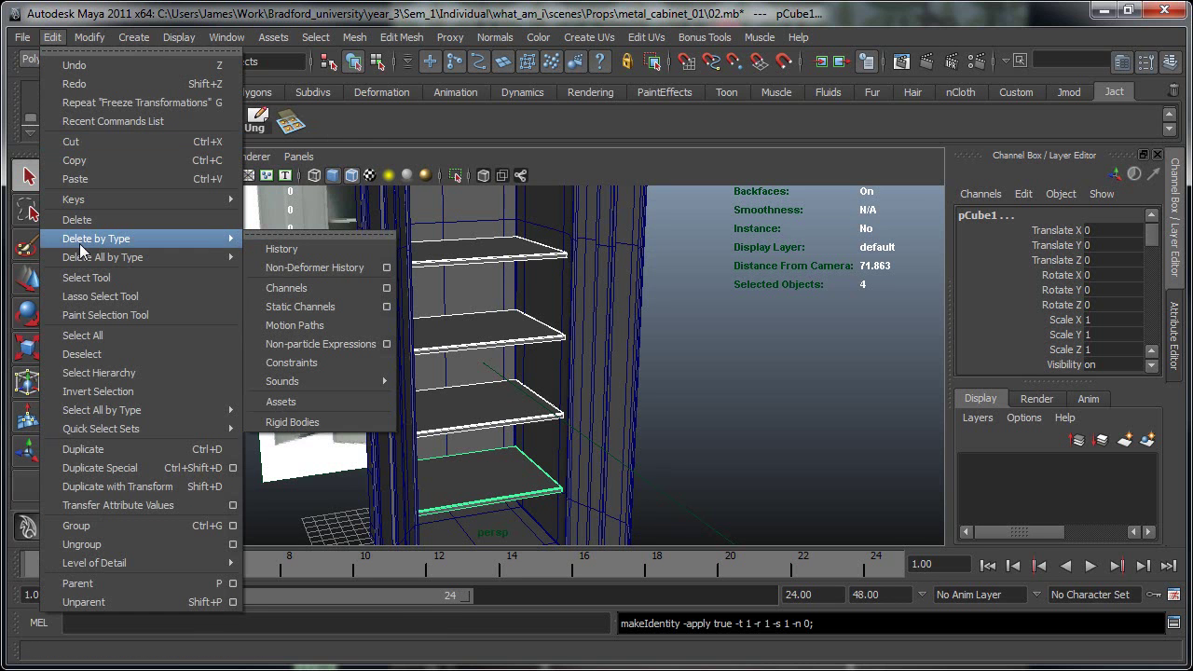
click(326, 267)
click(693, 356)
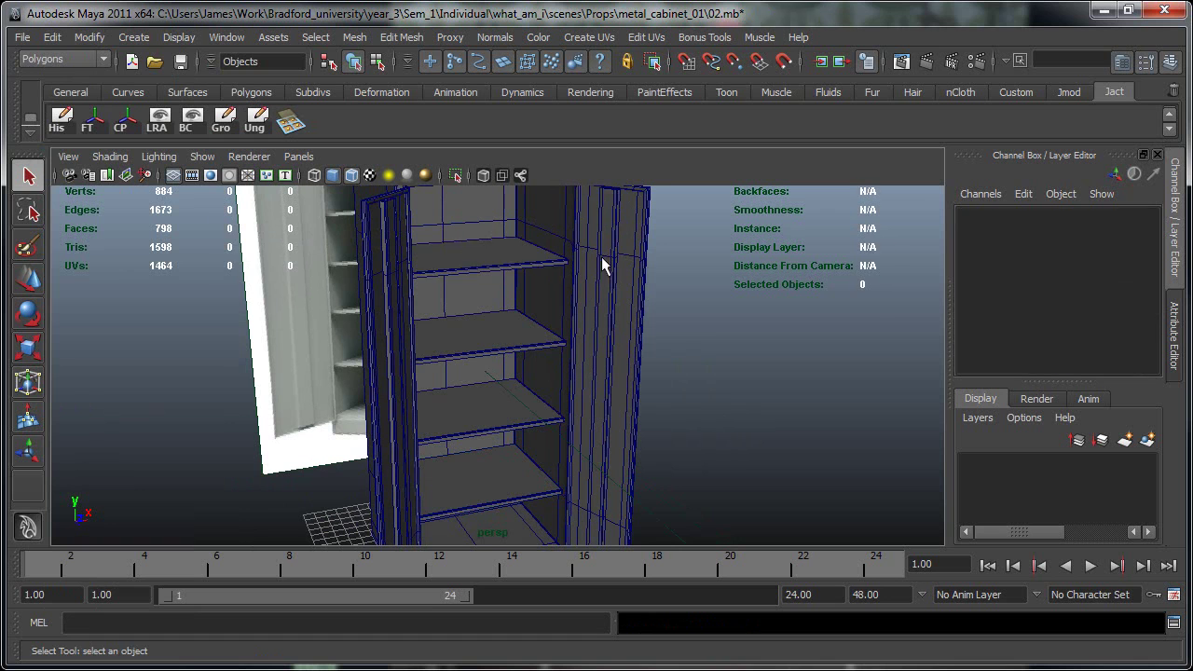
Examine the top shelf and the shelf below it, bringing the UV Texture Editor back to view the lower one's UVs.
click(549, 258)
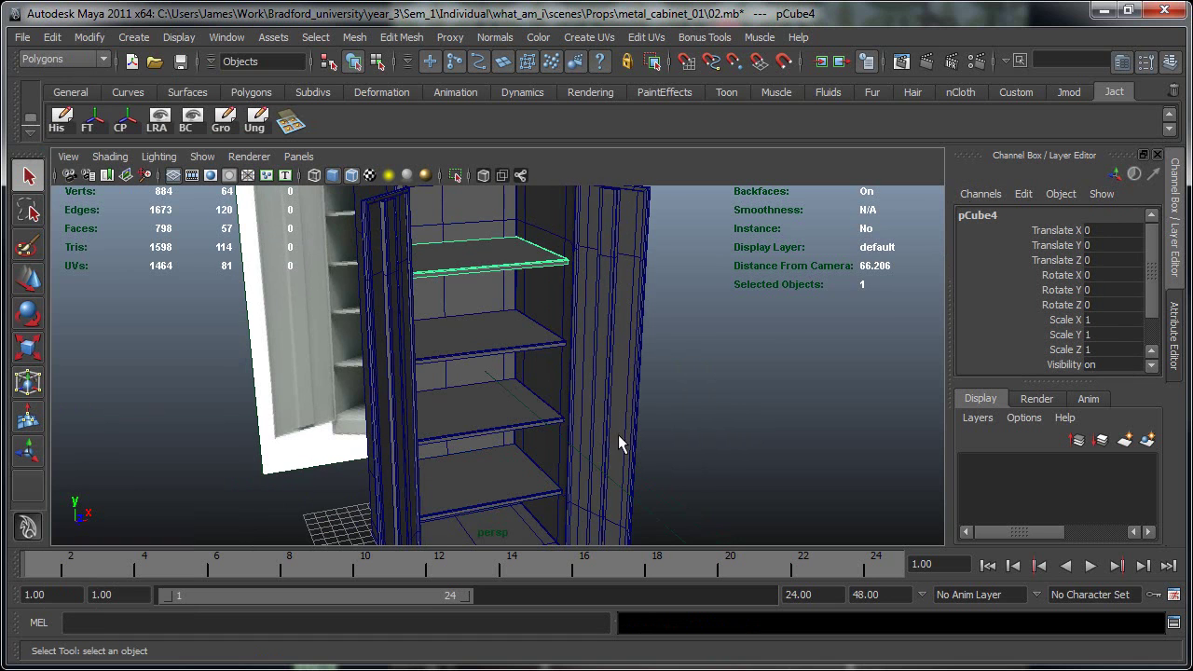
alt+middle_drag(619, 436, 568, 417)
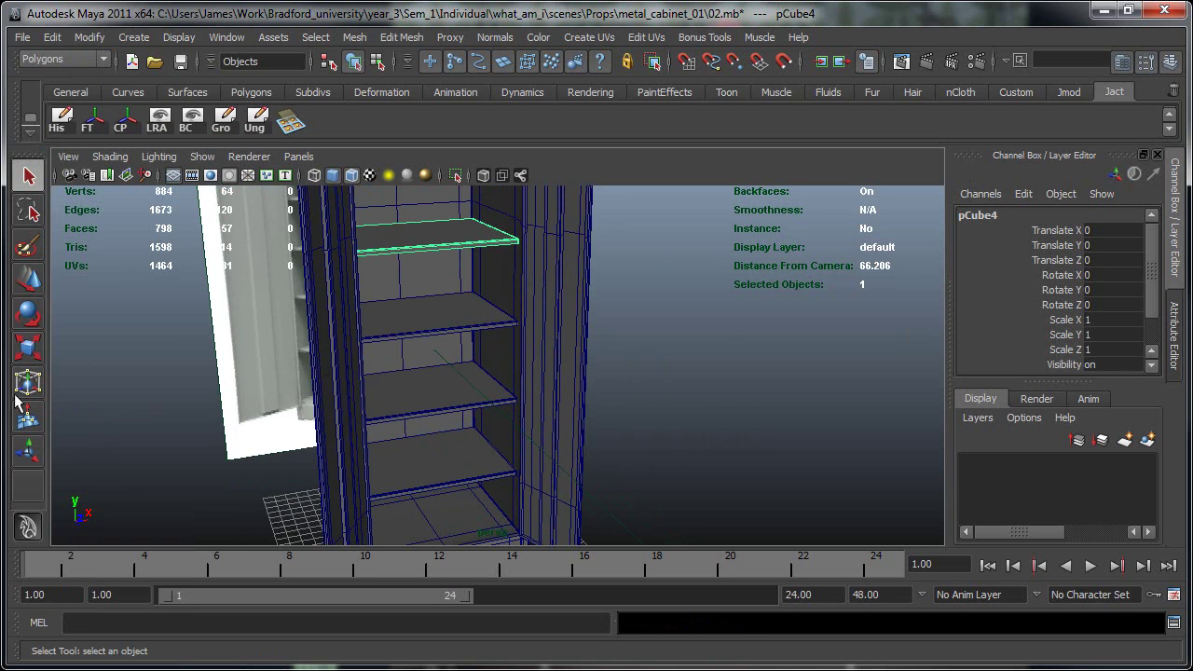
drag(1192, 75, 1192, 254)
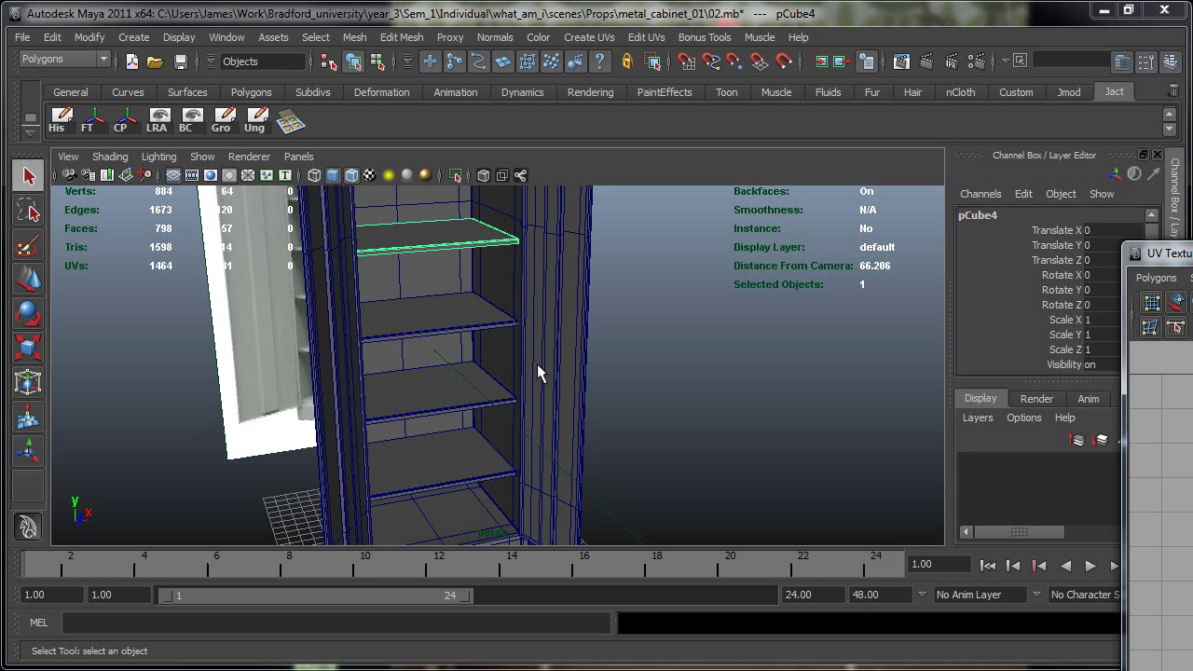
click(401, 321)
alt+drag(380, 434, 388, 274)
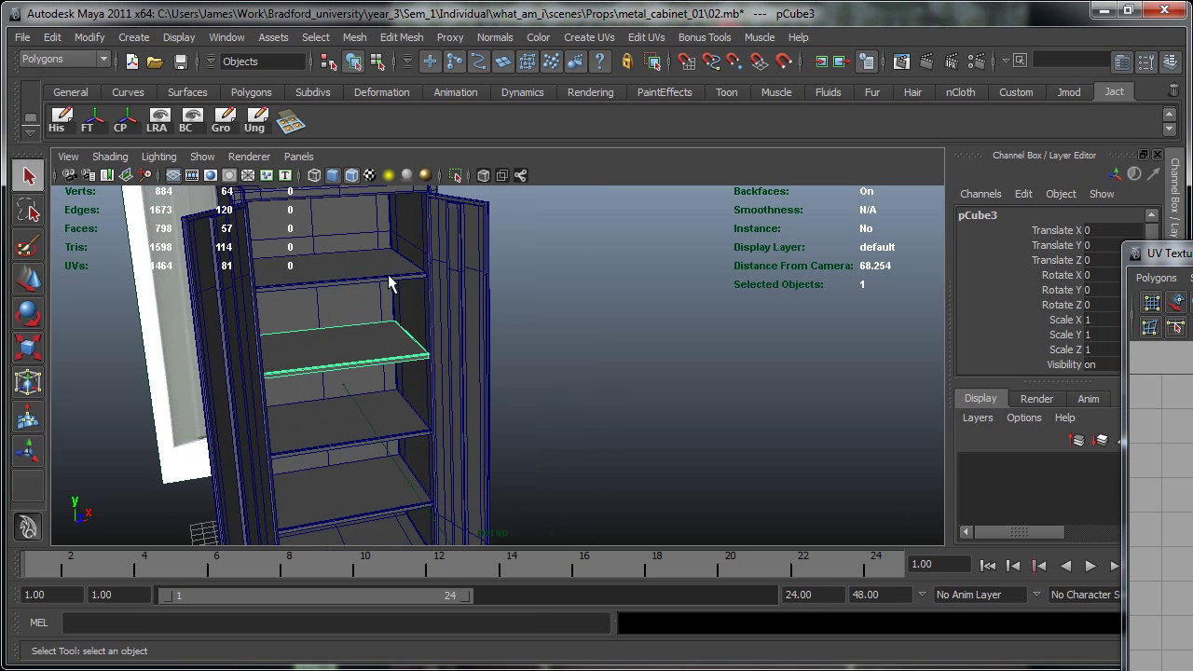
alt+drag(347, 363, 393, 286)
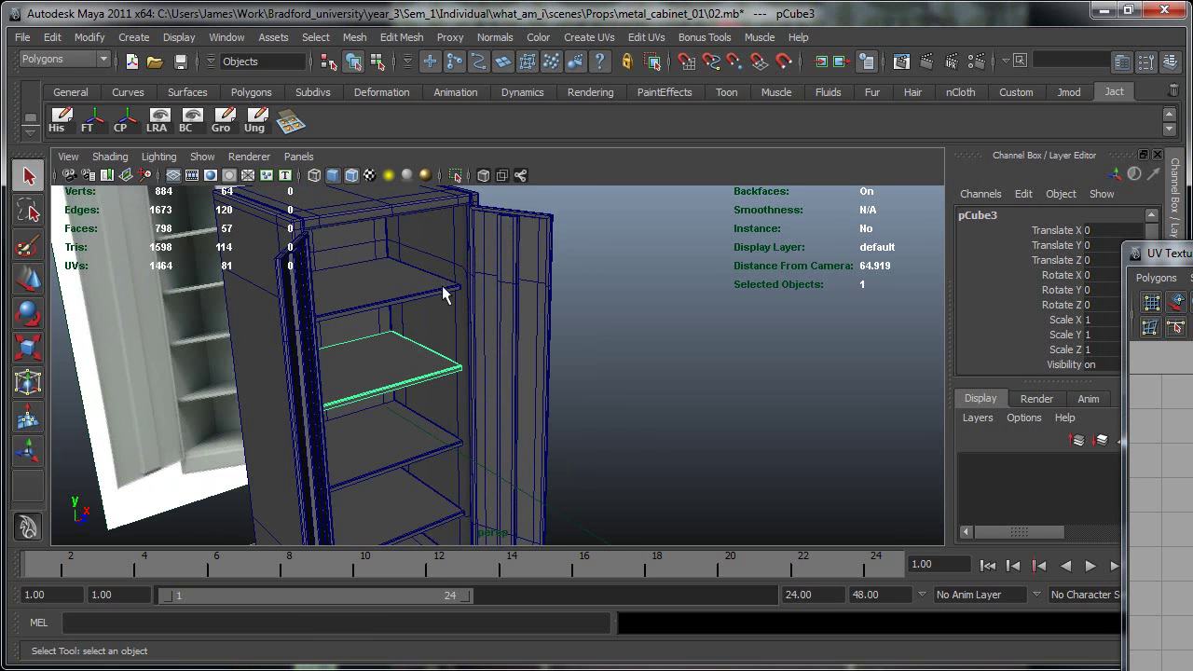
drag(1156, 253, 607, 184)
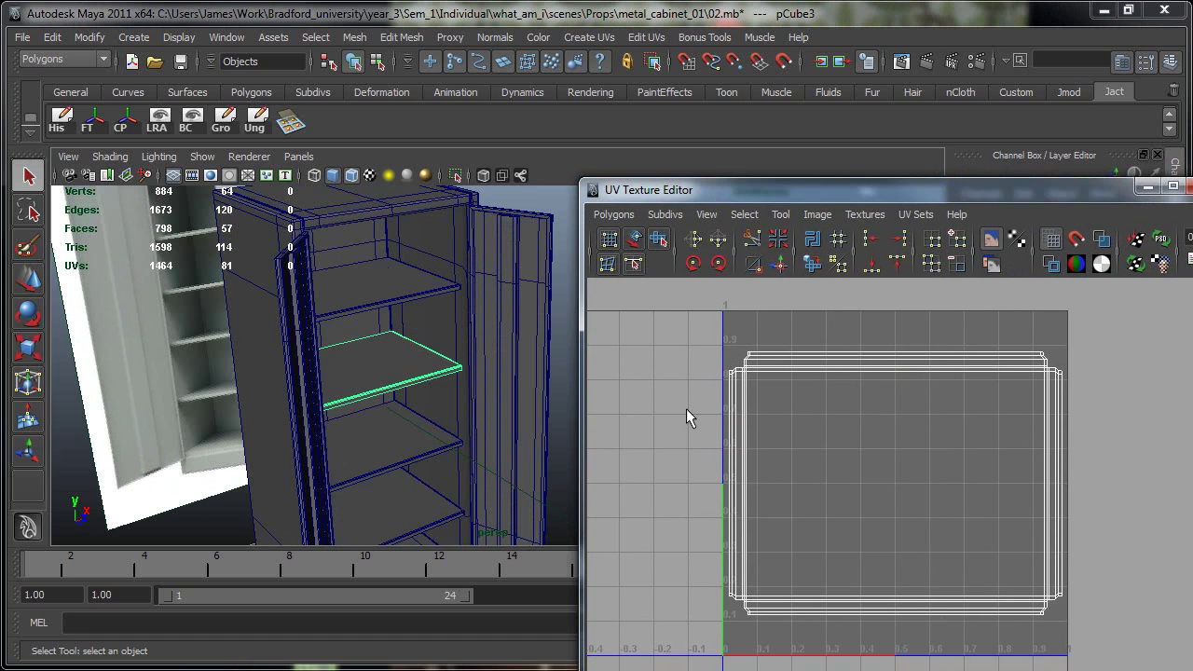
Inspect the top shelf's upper-left corner UVs in the UV Texture Editor and return to object mode.
drag(694, 174, 692, 144)
click(415, 291)
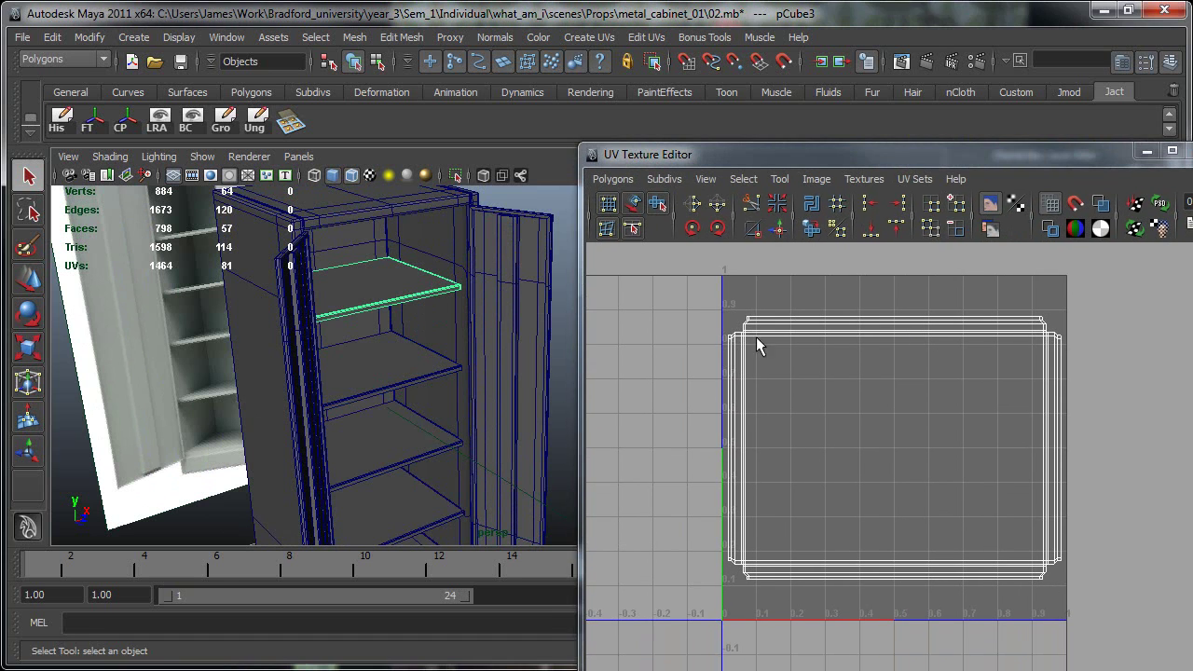
right_drag(725, 333, 743, 328)
drag(768, 384, 713, 310)
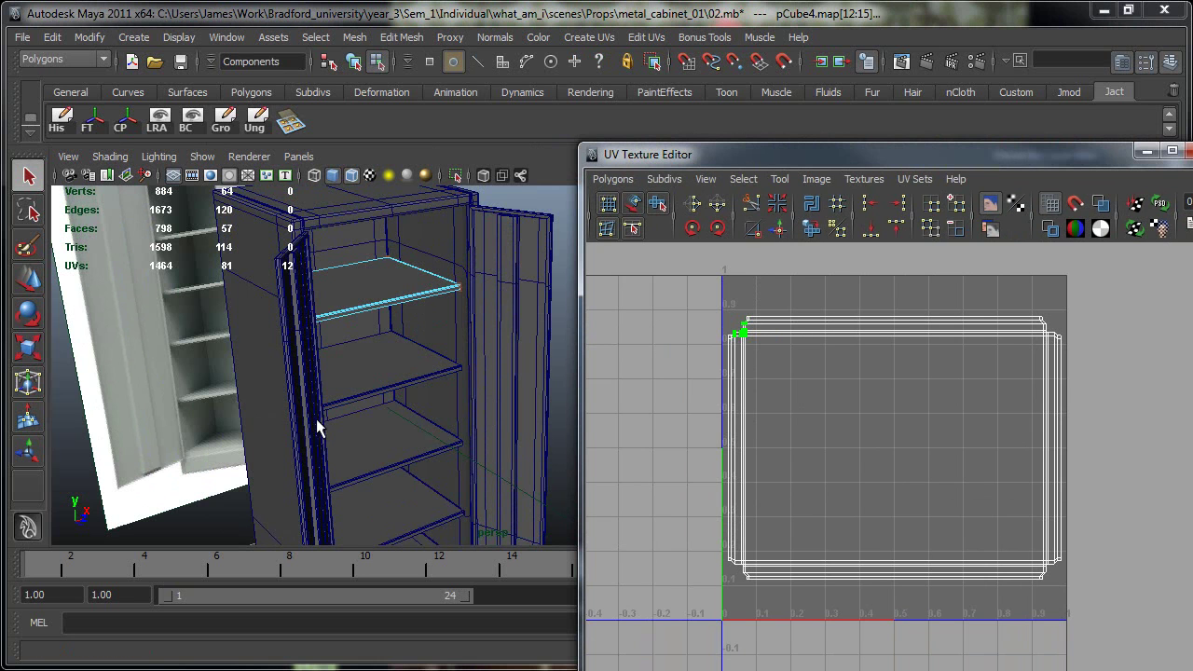
right_drag(410, 261, 442, 267)
alt+drag(451, 399, 429, 448)
alt+drag(378, 307, 389, 496)
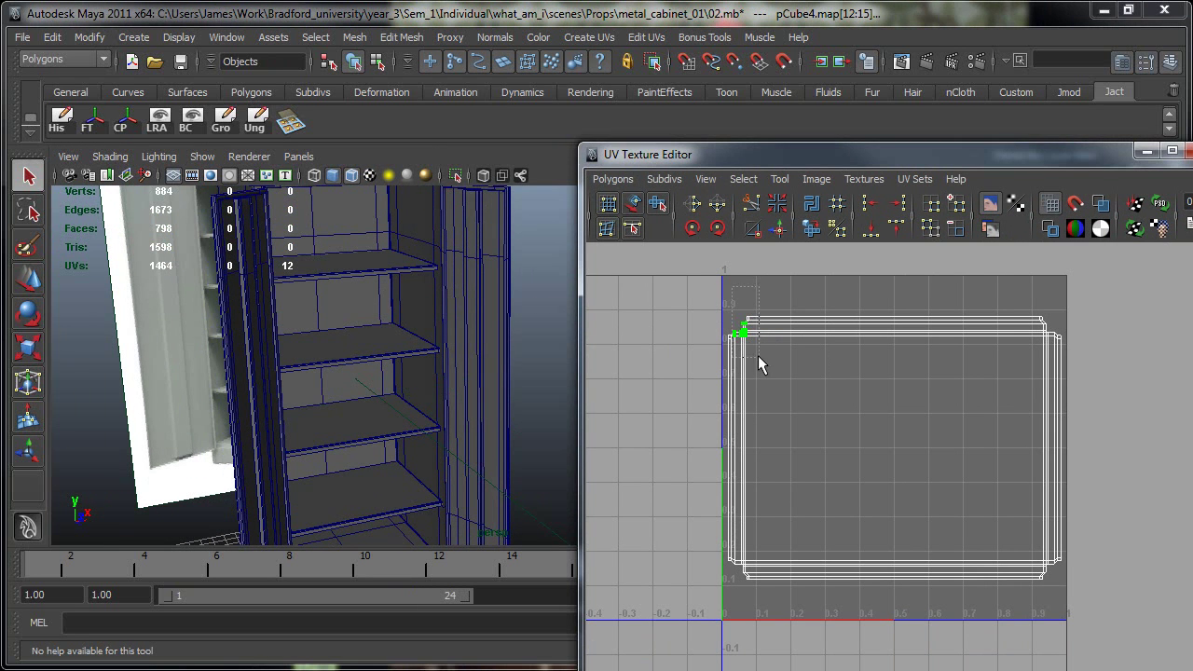
Select the four cabinet shelves one after another to compare their UV layouts in the UV Texture Editor.
mouse_move(335, 472)
alt+mouse_down()
mouse_move(322, 464)
mouse_move(334, 469)
alt+mouse_up()
click(346, 477)
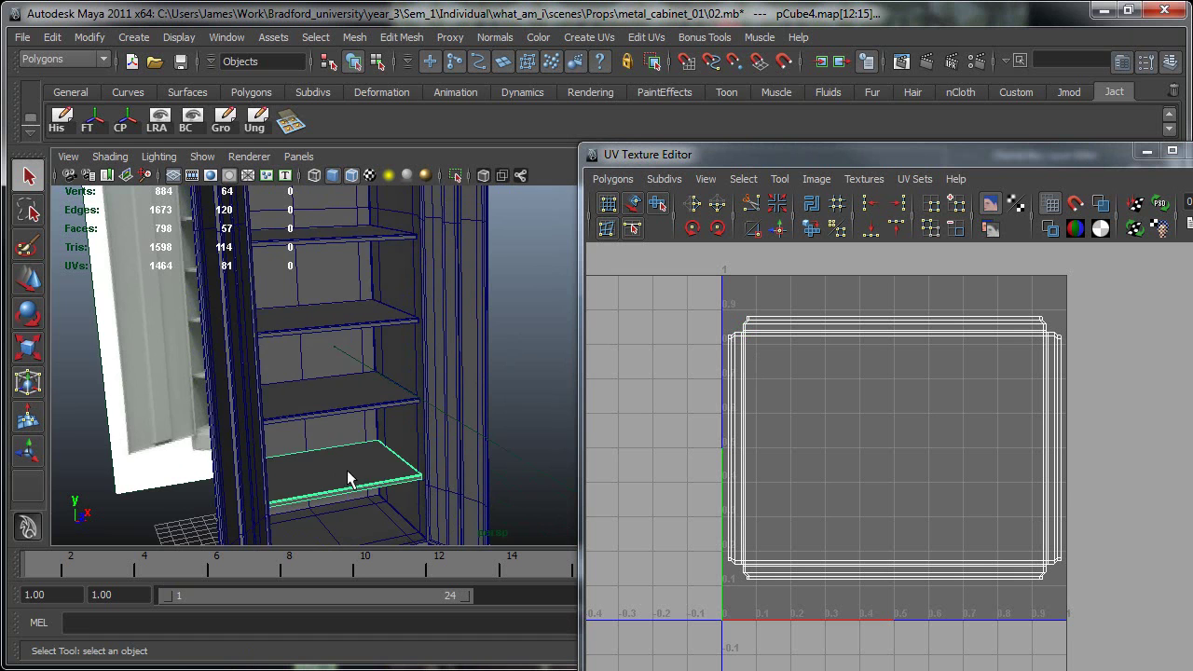
alt+middle_drag(349, 475, 361, 302)
alt+drag(361, 301, 494, 431)
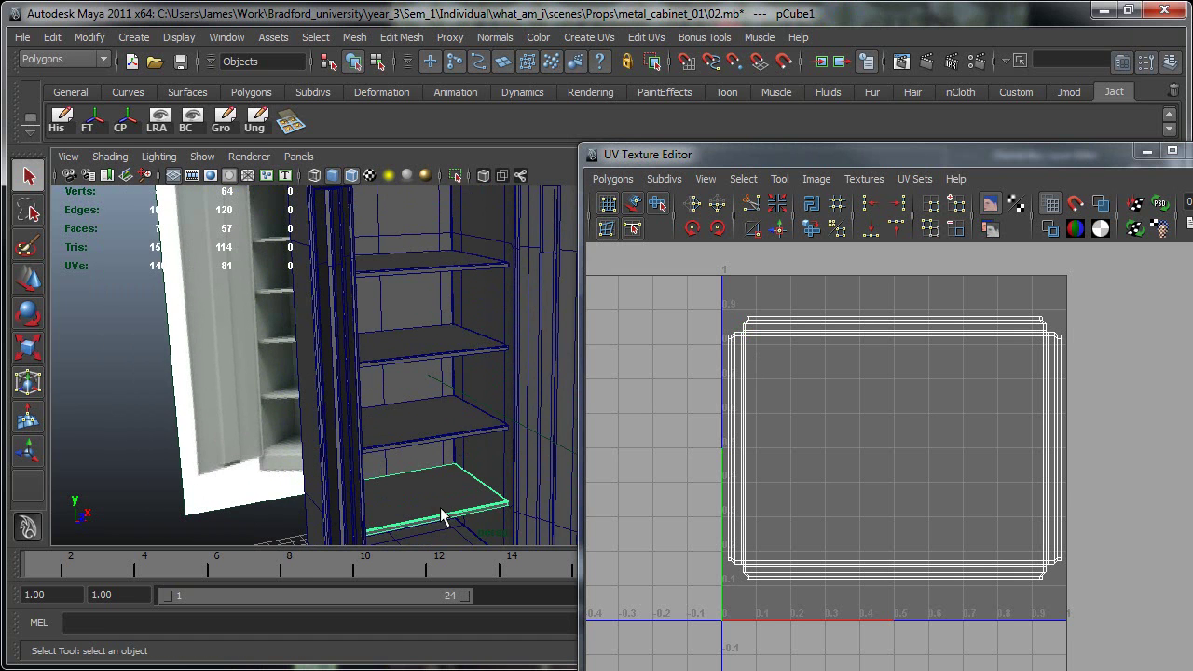
alt+drag(443, 517, 388, 482)
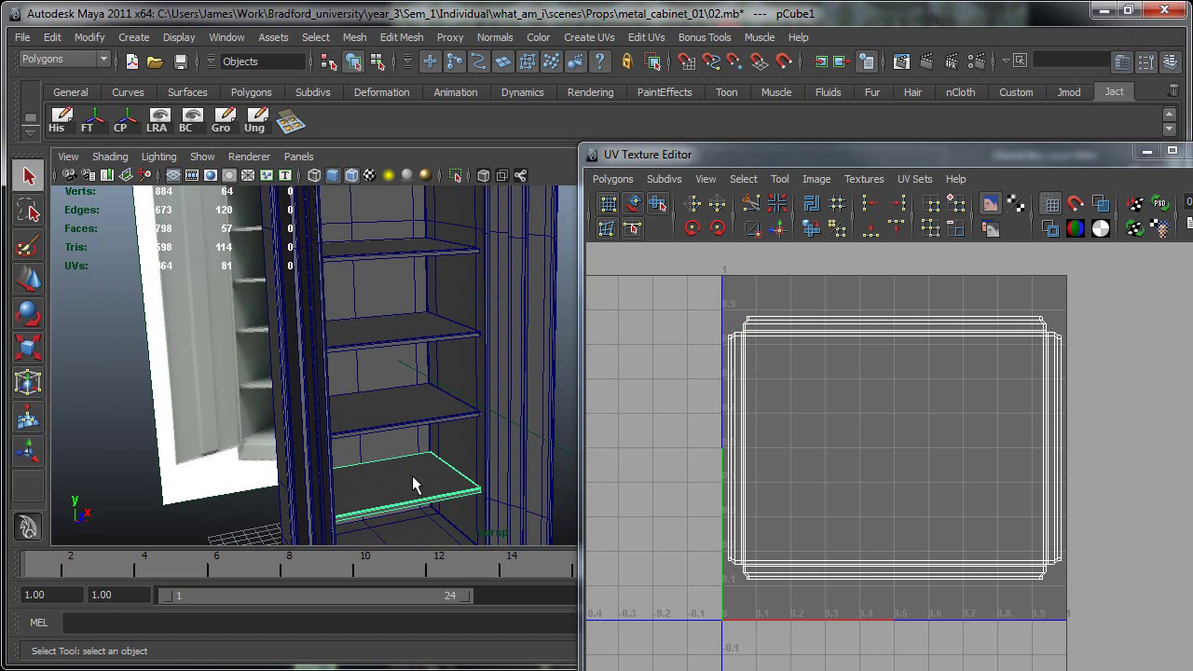
click(383, 414)
click(401, 327)
click(384, 249)
click(370, 346)
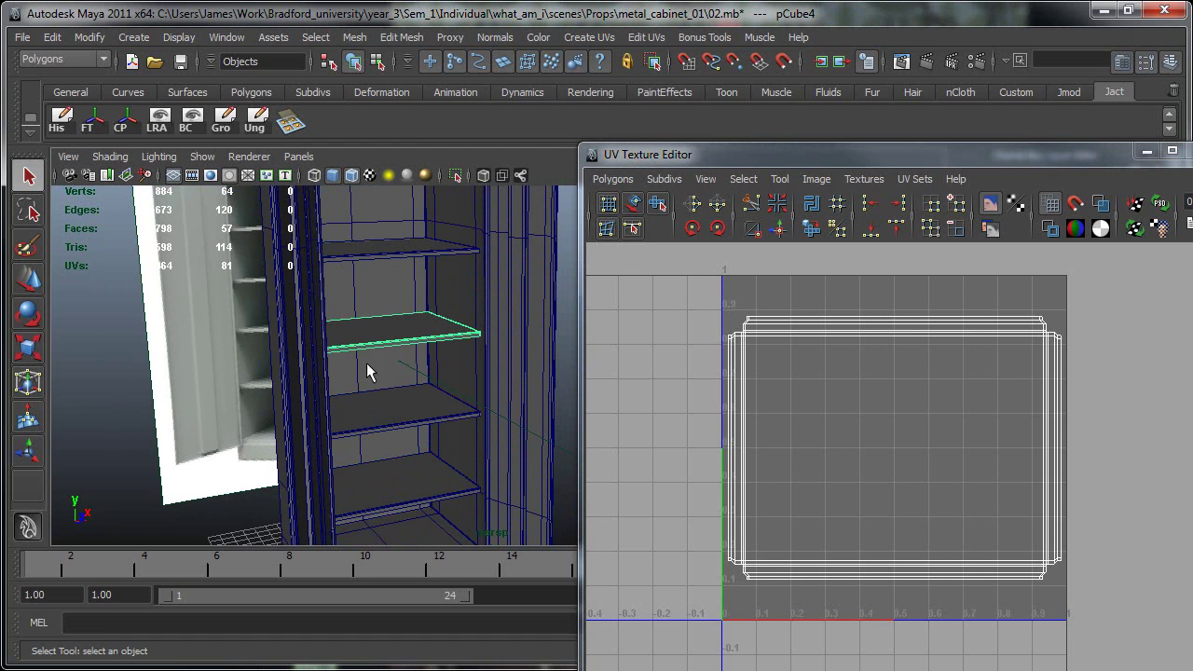
click(380, 408)
Examine the whole cabinet from several angles and open the selection options for the lowest of the four shelves.
alt+drag(380, 407, 403, 457)
alt+right_drag(402, 456, 260, 454)
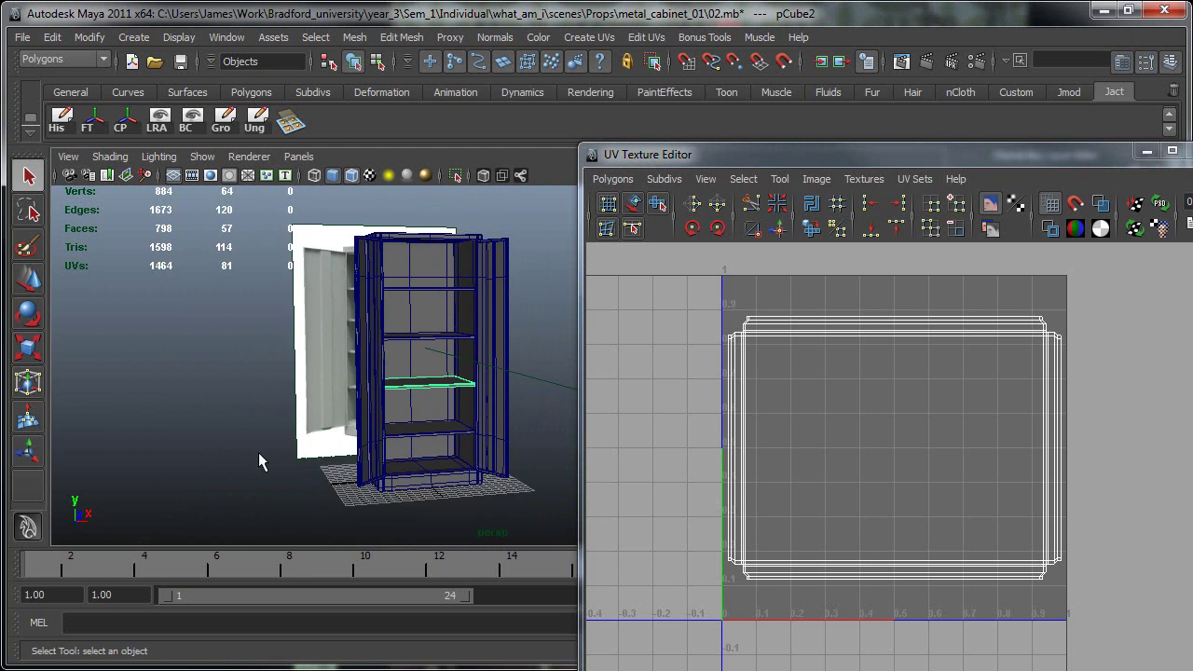
alt+middle_drag(403, 442, 268, 457)
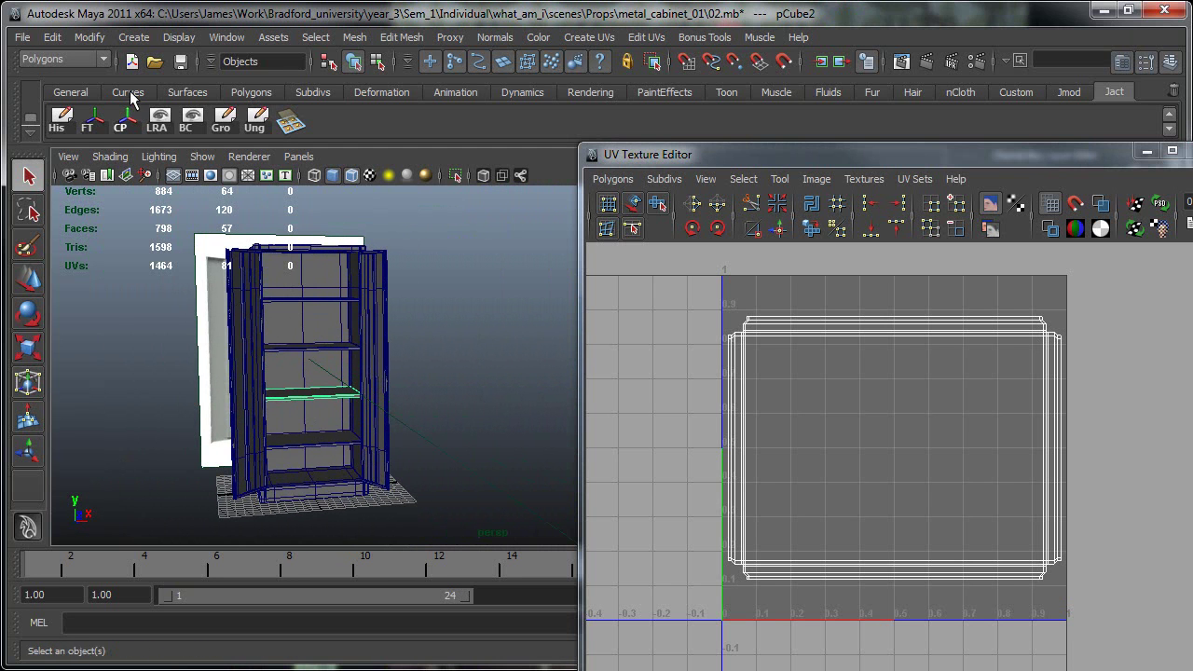
alt+drag(522, 354, 440, 440)
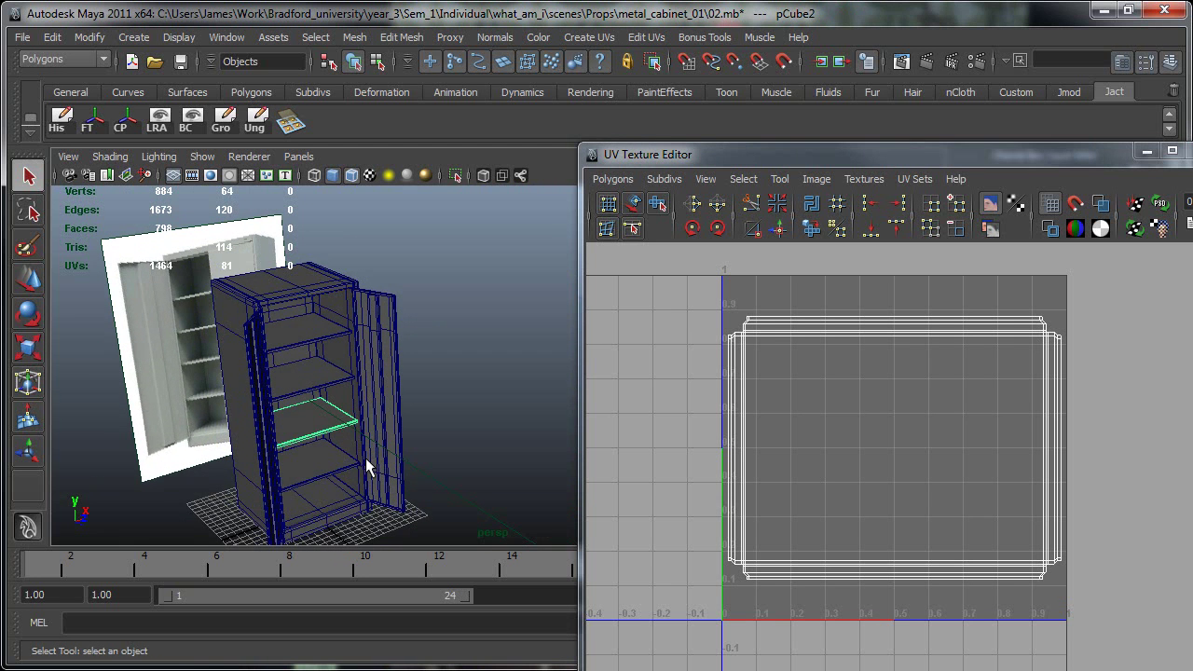
alt+drag(327, 479, 288, 453)
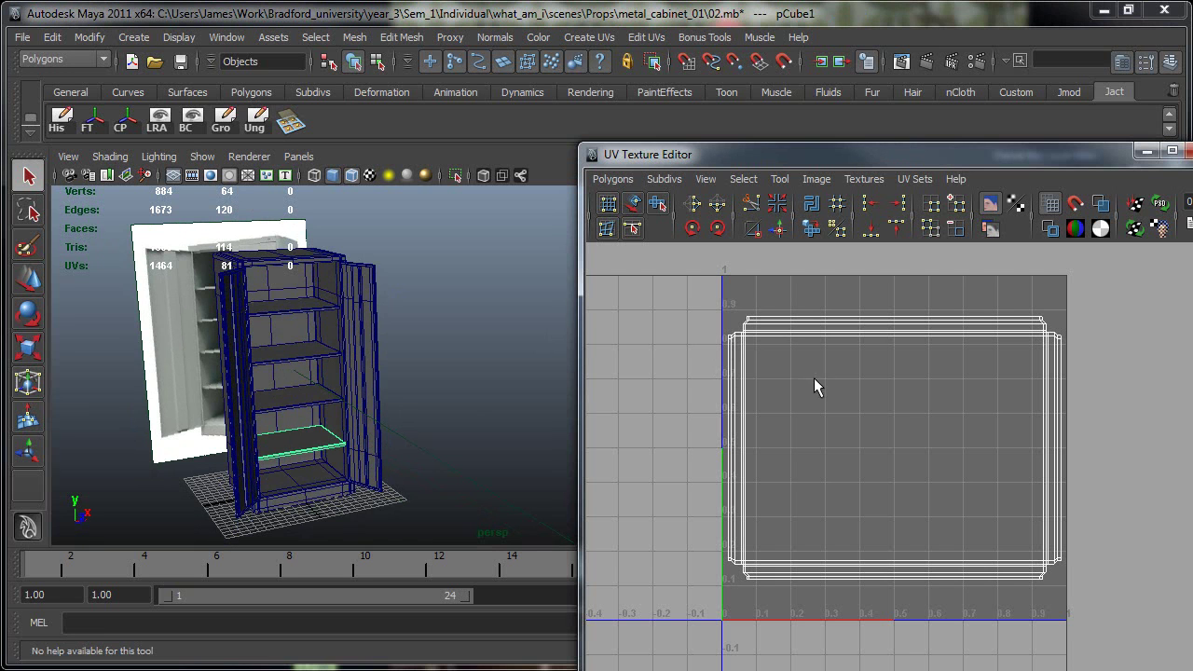
right_click(331, 424)
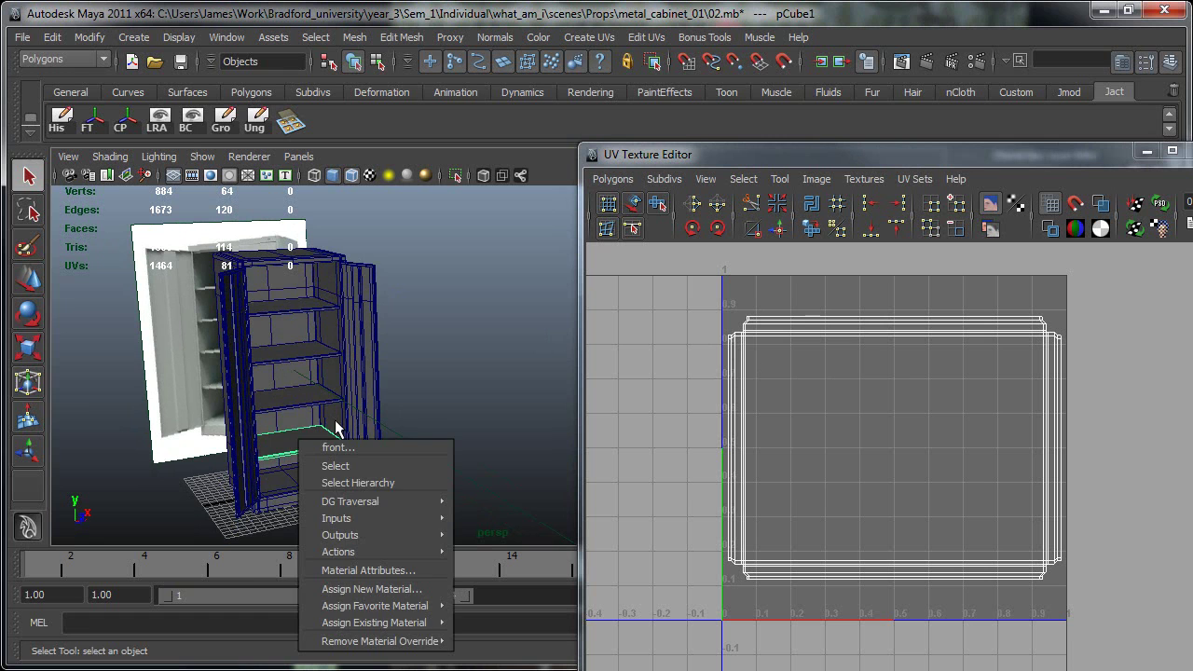